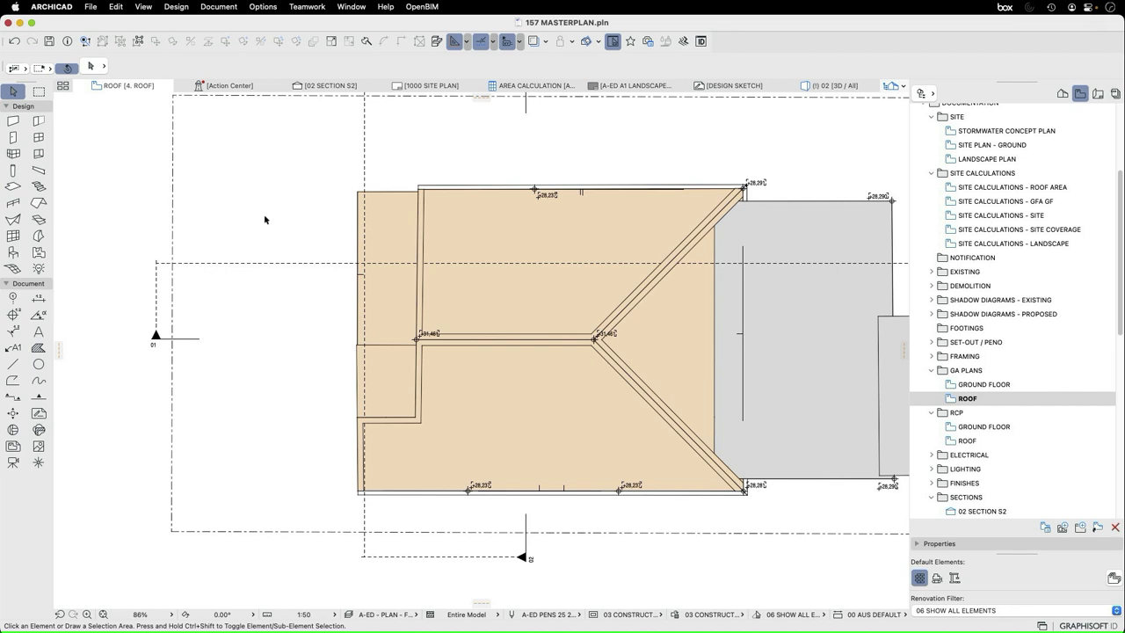
# Examine the pivot line and slope direction of the house's lower roof plane on the roof plan
pyautogui.click(577, 413)
pyautogui.scroll(3, 606, 479)
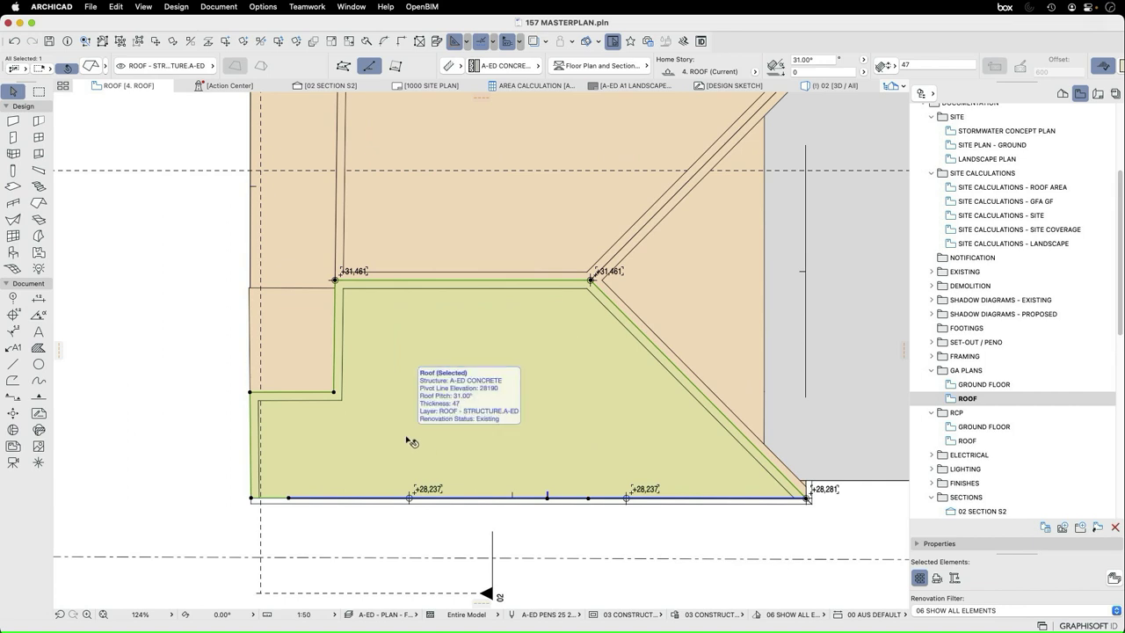
pyautogui.press('Escape')
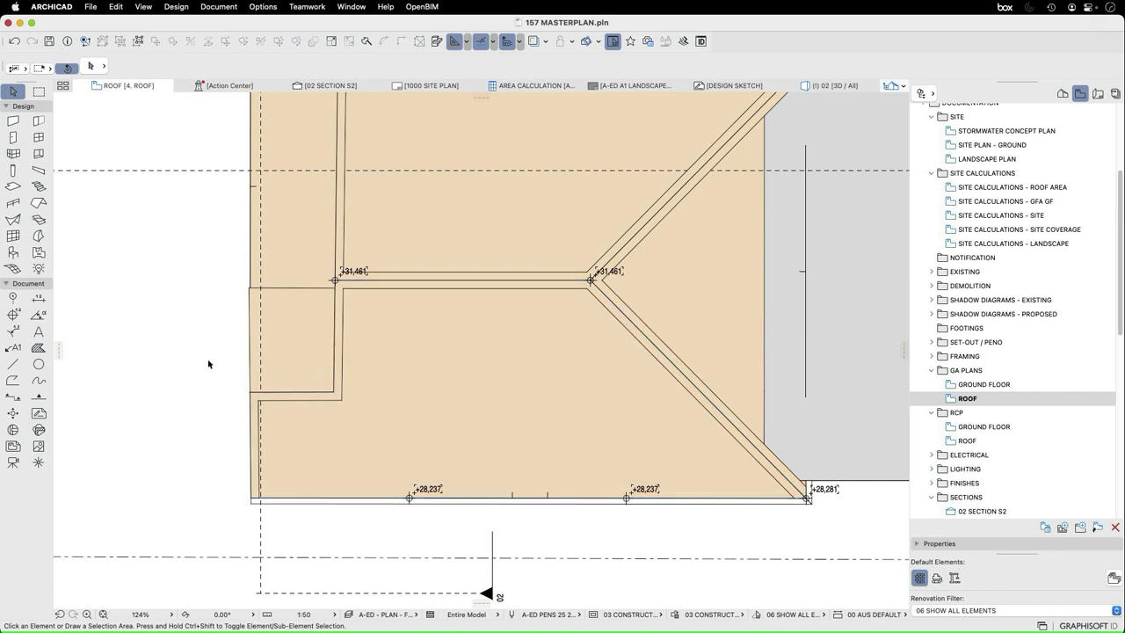
pyautogui.click(13, 367)
pyautogui.press('Escape')
pyautogui.click(489, 372)
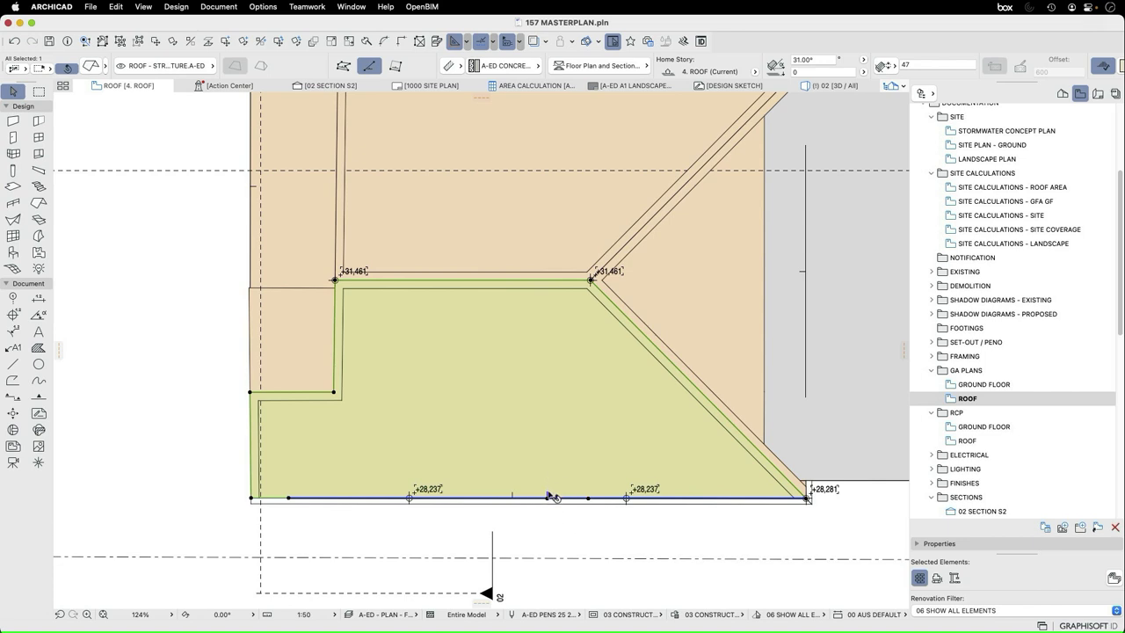
pyautogui.moveTo(548, 499)
pyautogui.click(176, 389)
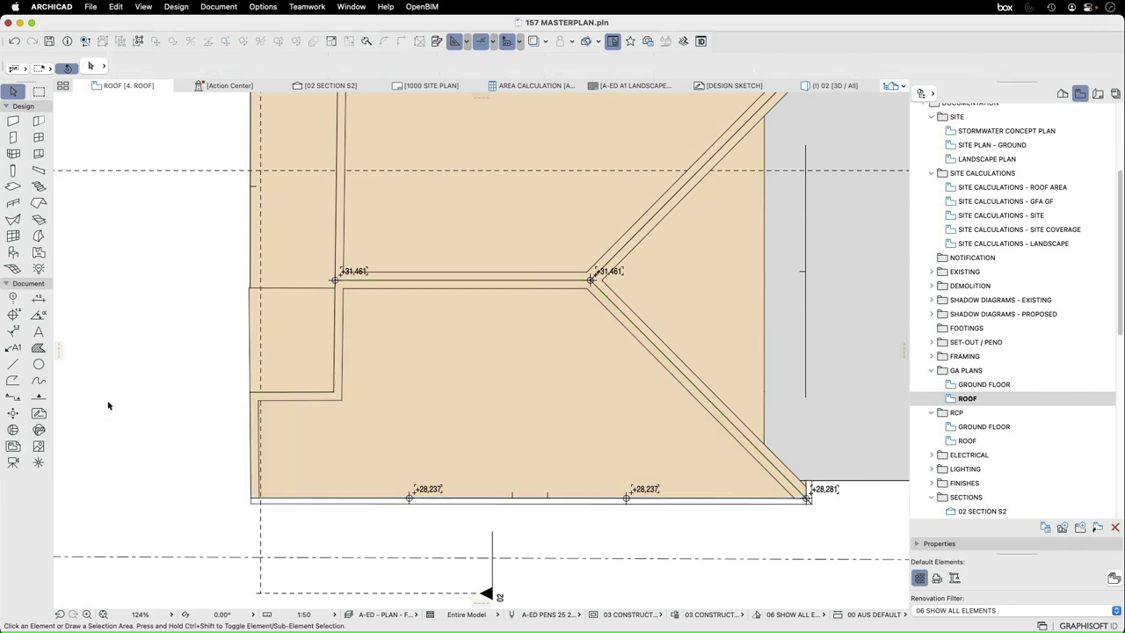
# Set the Line tool's default layer to OVERLAY - ROOF.A-ED
pyautogui.click(14, 366)
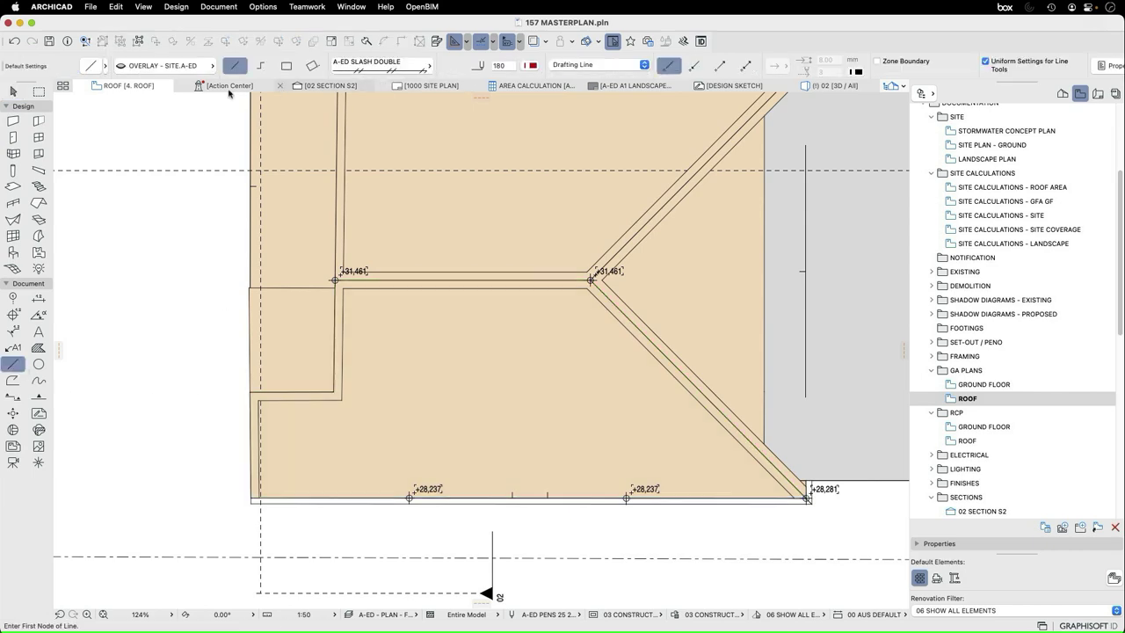
pyautogui.click(185, 67)
pyautogui.scroll(6, 371, 140)
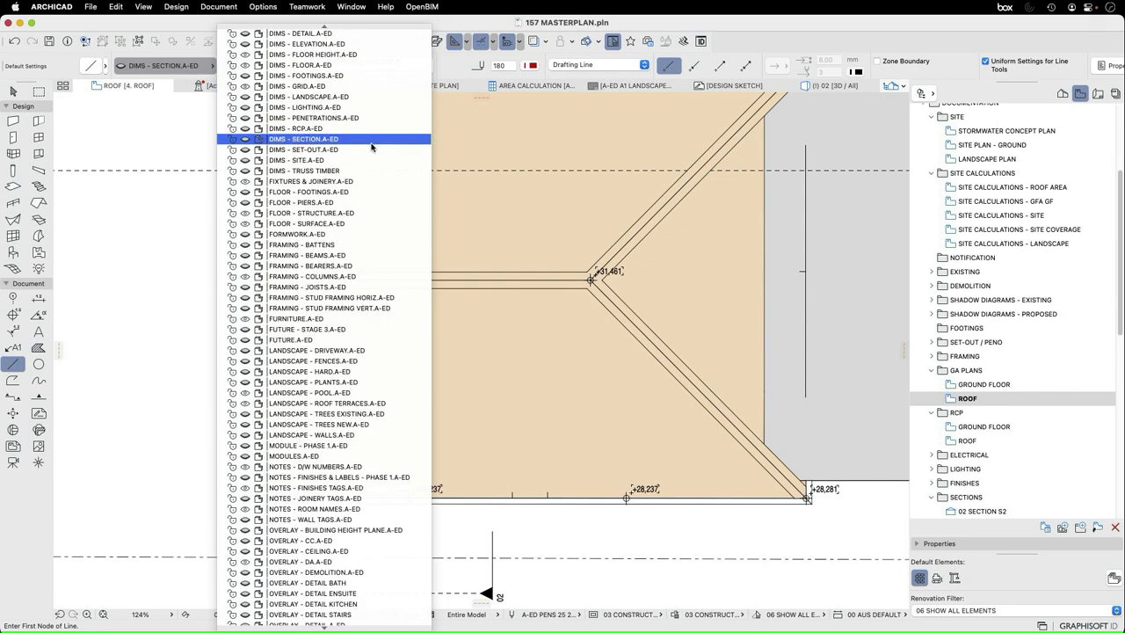
pyautogui.scroll(-2, 368, 318)
pyautogui.scroll(-6, 366, 318)
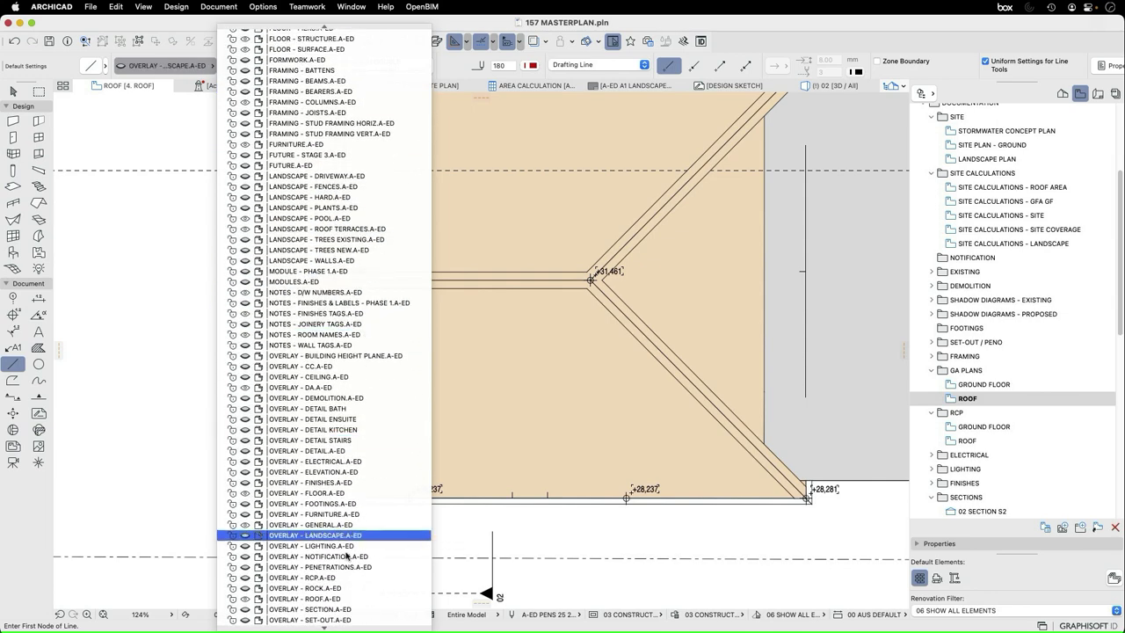
pyautogui.click(327, 600)
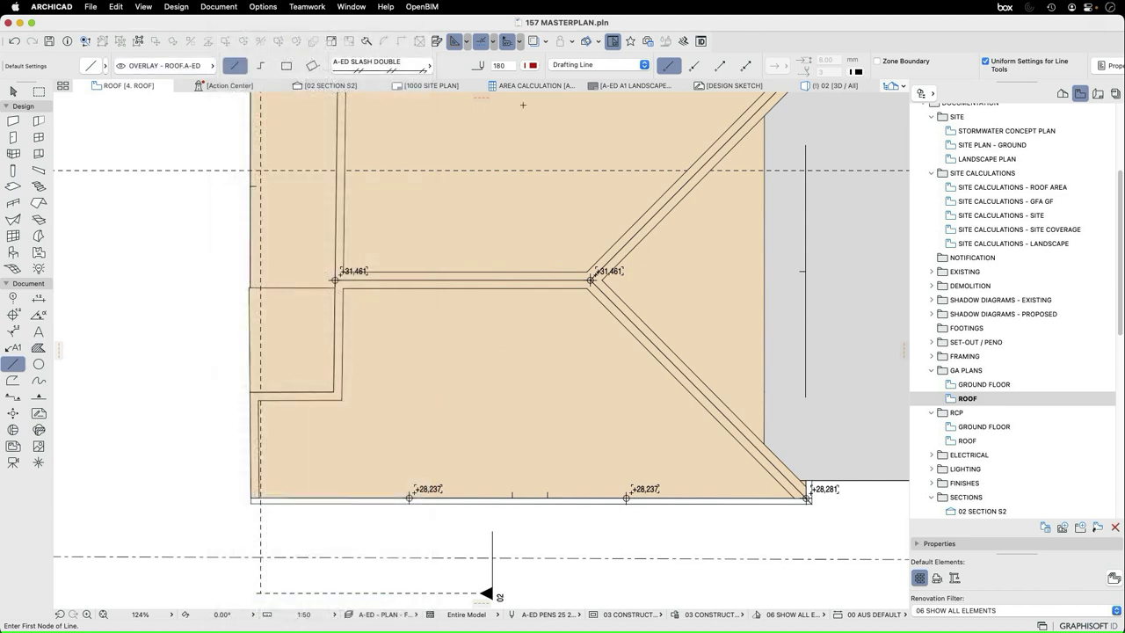
# Set the default line type to A-ED 01 SOLID and the line pen to 4
pyautogui.click(386, 67)
pyautogui.click(497, 67)
pyautogui.click(531, 65)
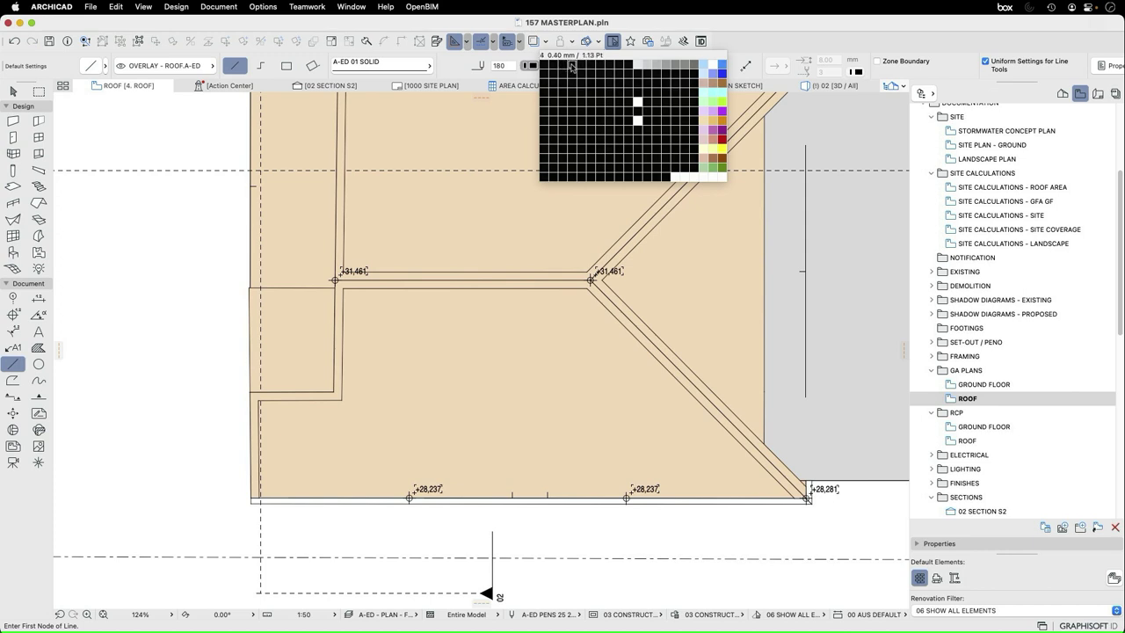
pyautogui.click(569, 66)
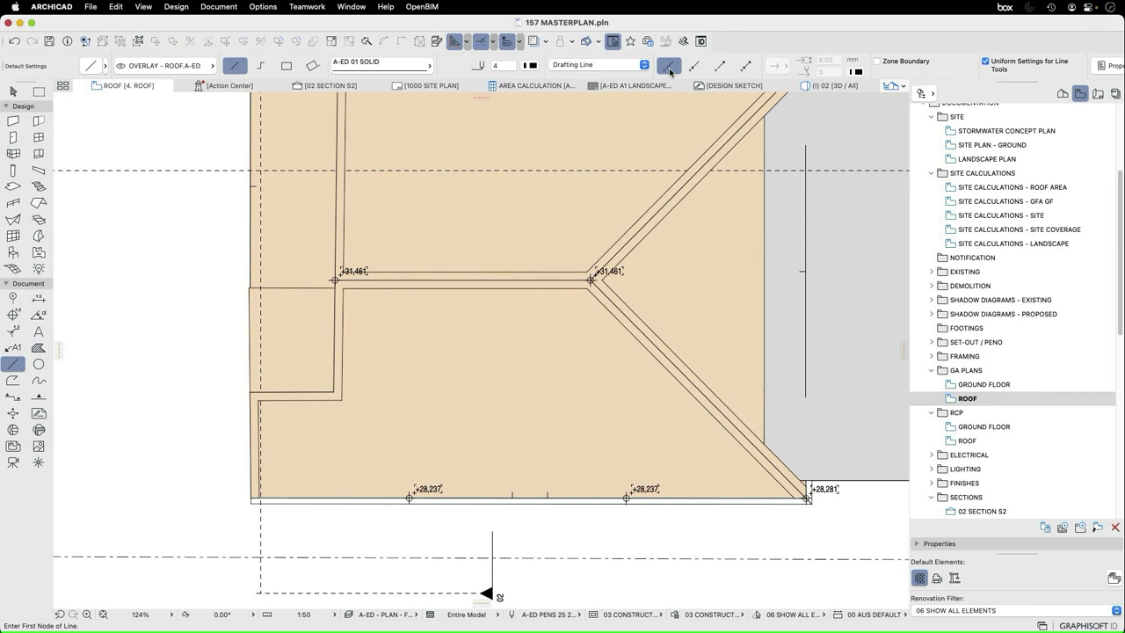
# Give new lines an arrowhead at their start point and set the arrowhead pen to 4
pyautogui.click(692, 68)
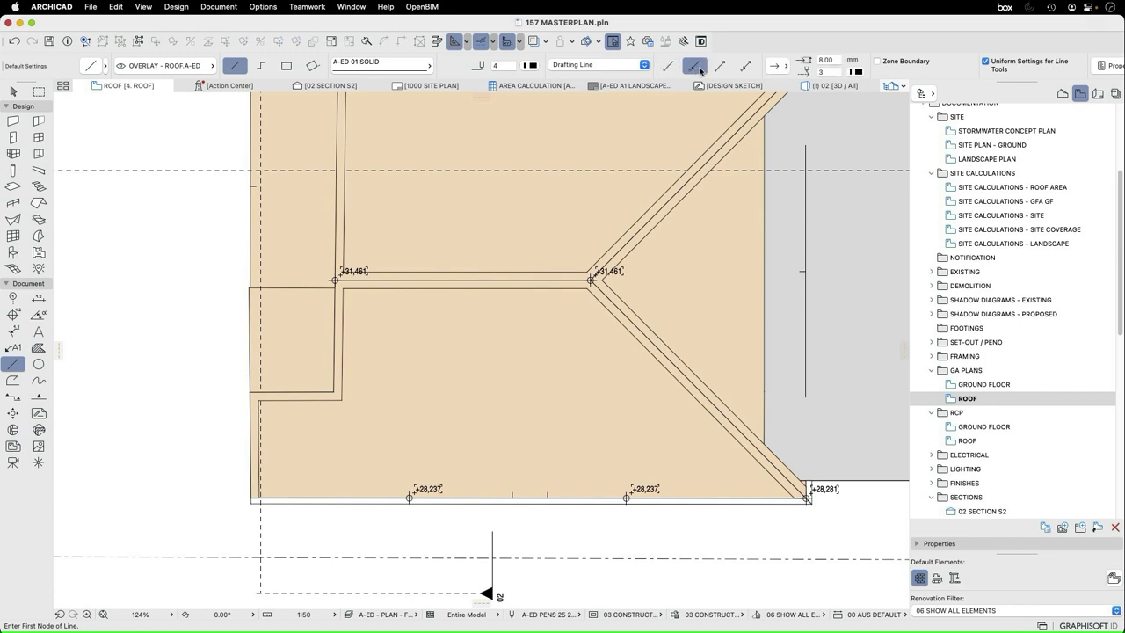
pyautogui.click(859, 73)
pyautogui.click(896, 75)
# Draw a short vertical slope arrow in the middle of the lower roof plane, pointing down towards the eave
pyautogui.scroll(2, 444, 430)
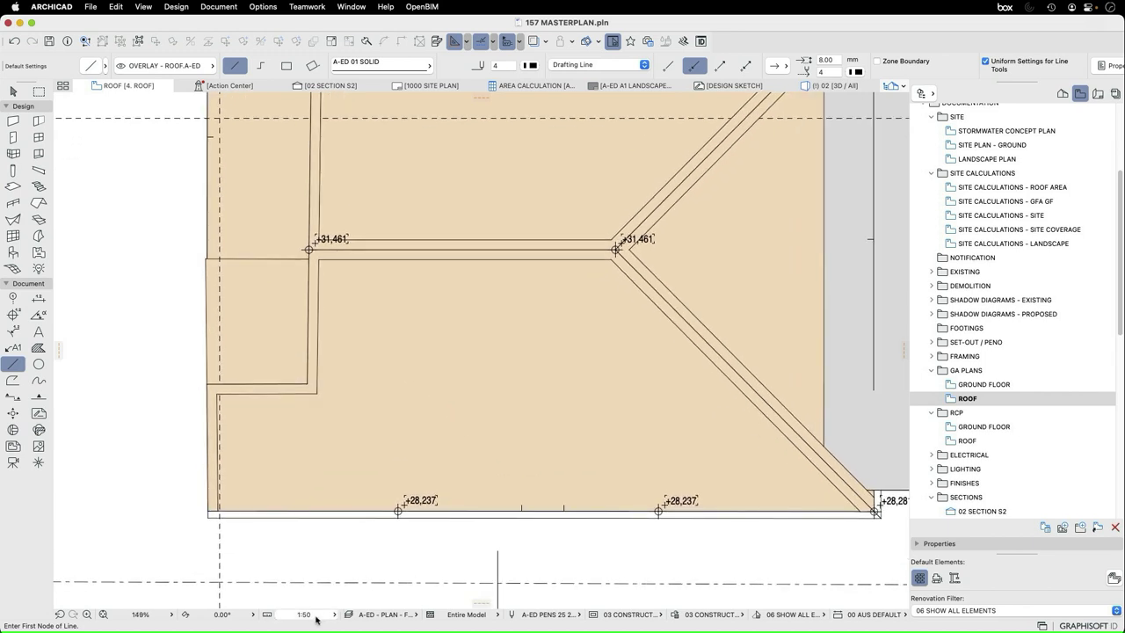
pyautogui.click(457, 408)
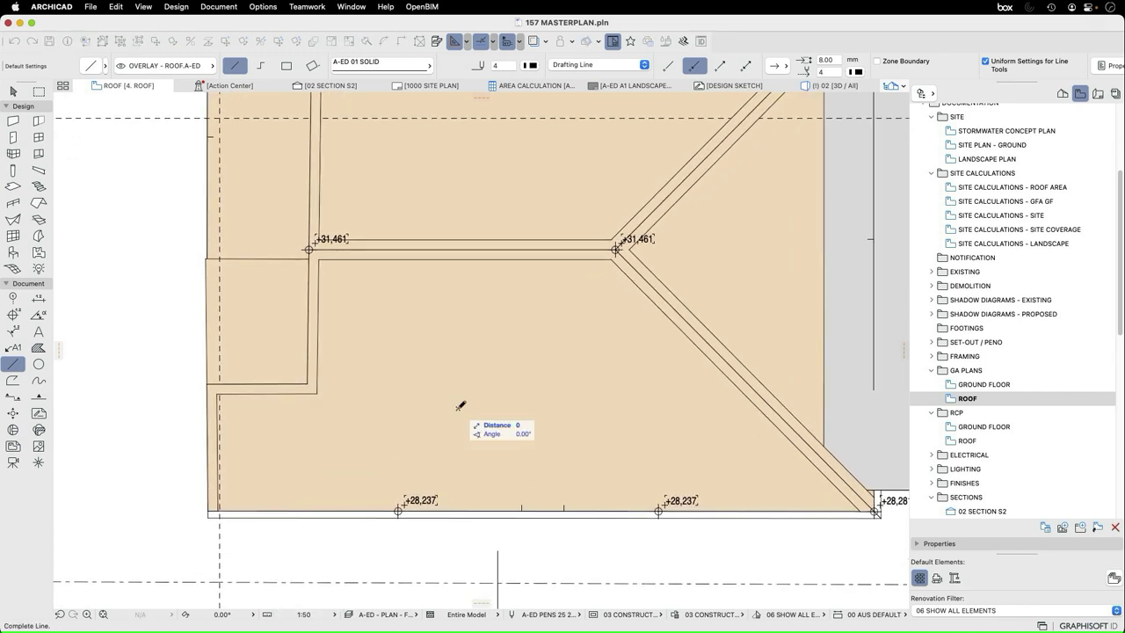
pyautogui.click(457, 355)
pyautogui.press('Escape')
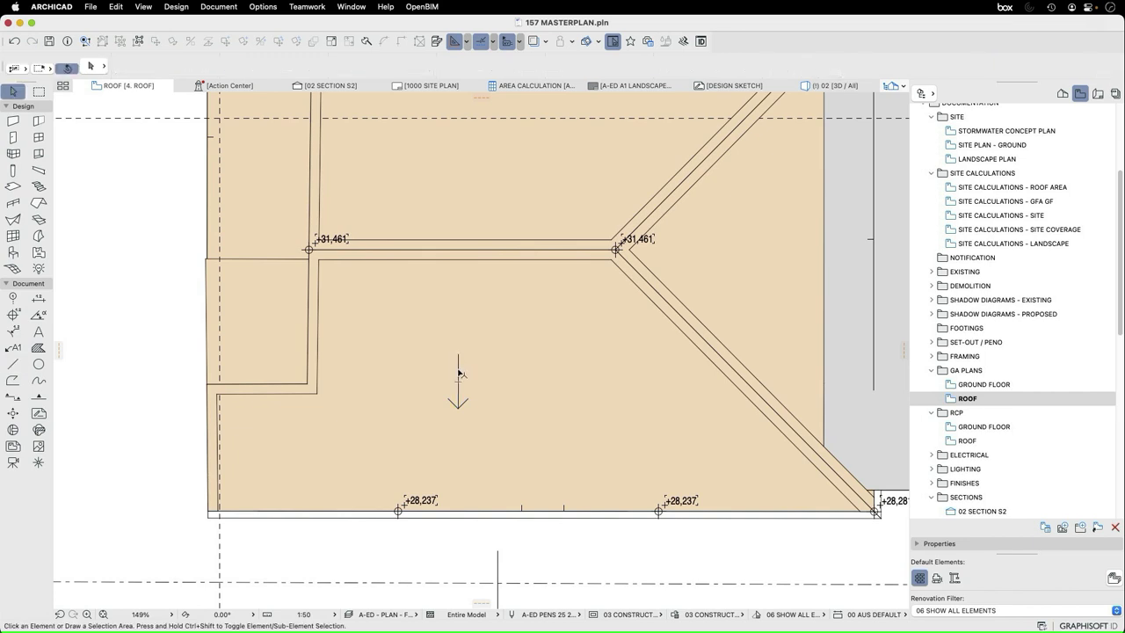
# Try the arrowhead at the slope line's other end and return it to the eave side
pyautogui.click(458, 373)
pyautogui.press('Escape')
pyautogui.click(457, 365)
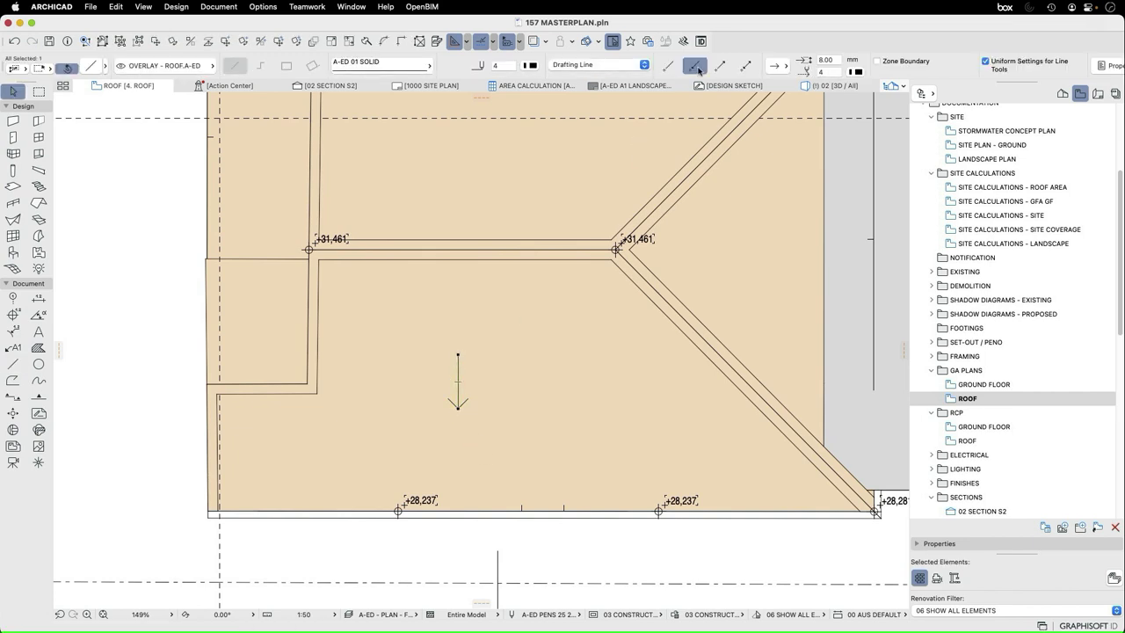
pyautogui.click(721, 67)
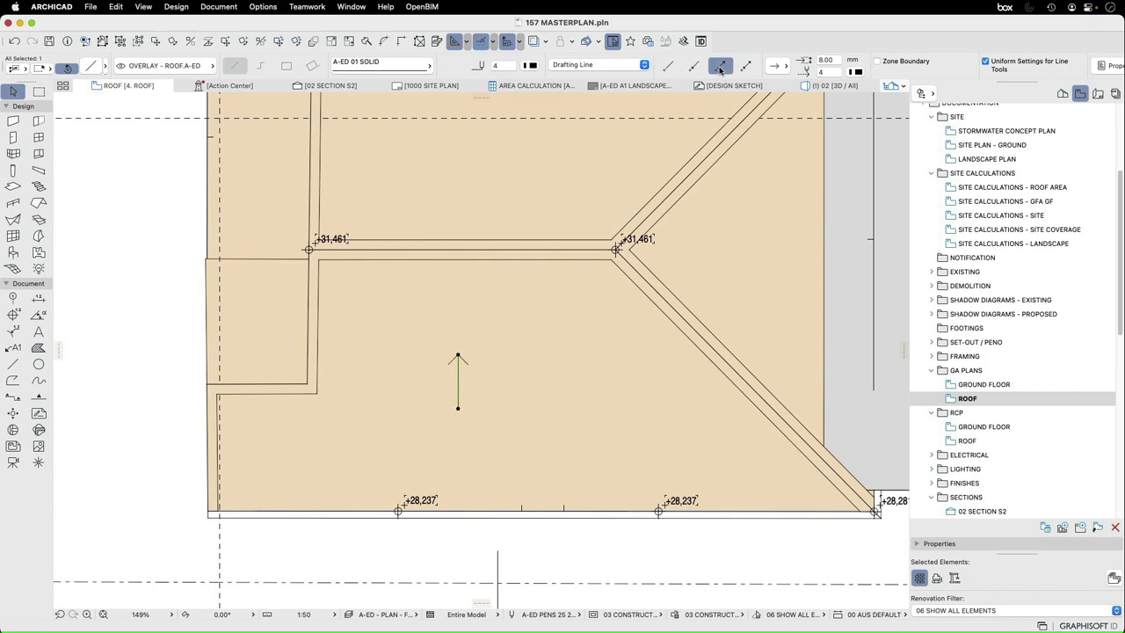
pyautogui.click(694, 67)
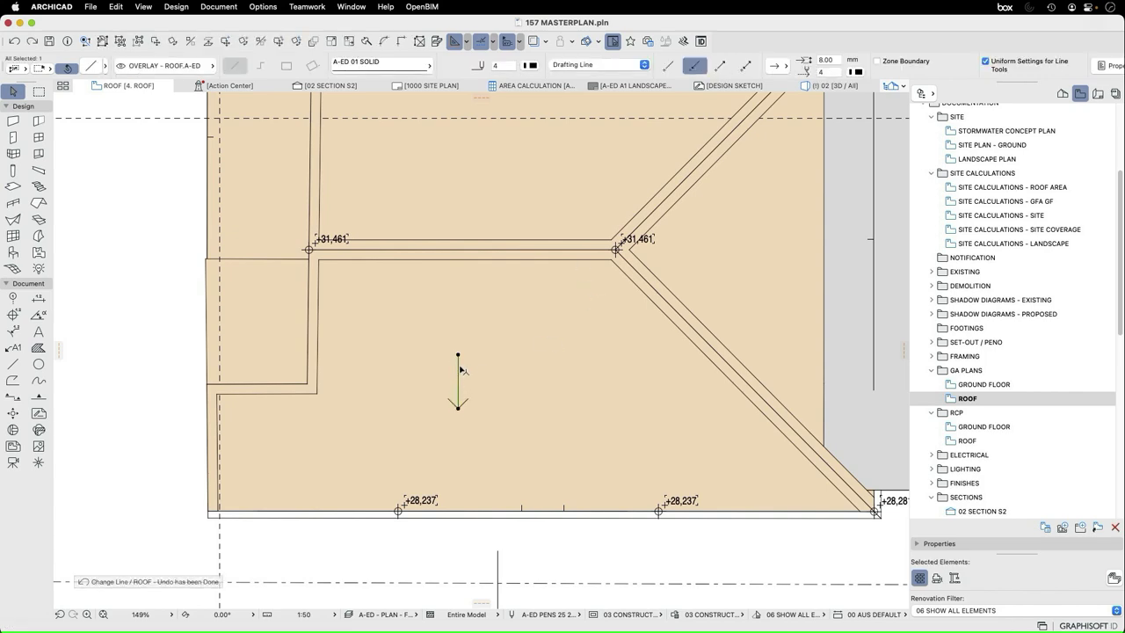
pyautogui.scroll(4, 456, 382)
pyautogui.scroll(-5, 452, 345)
pyautogui.press('Escape')
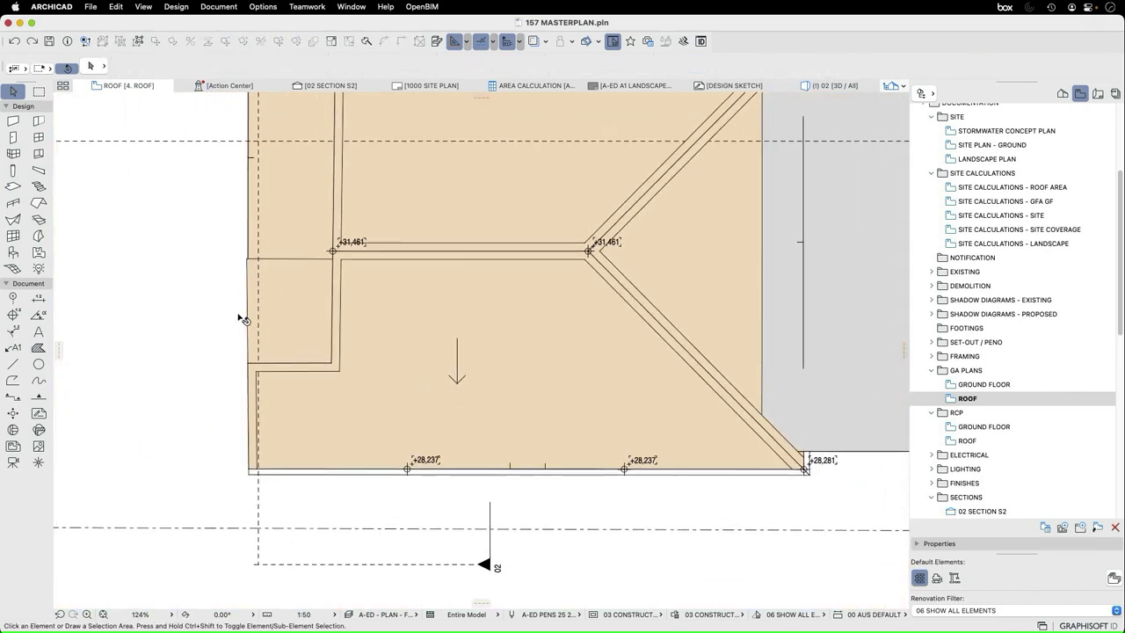
# Turn on true line weight display for the floor plan and check the slope arrow's thickness
pyautogui.rightClick(152, 289)
pyautogui.click(217, 346)
pyautogui.scroll(5, 458, 368)
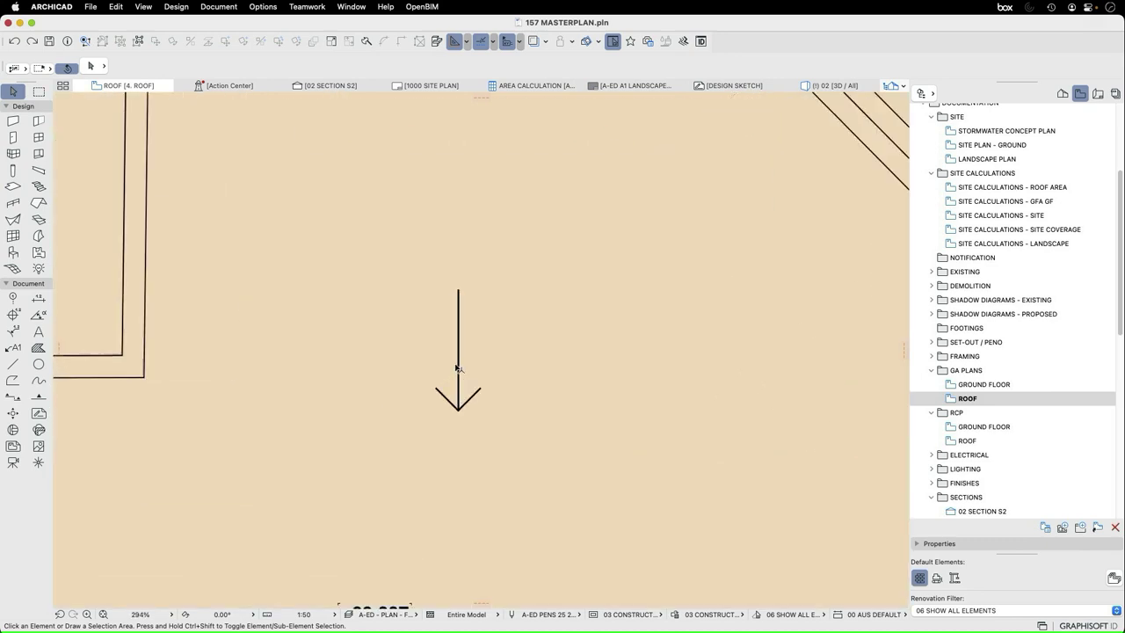
pyautogui.scroll(-10, 508, 364)
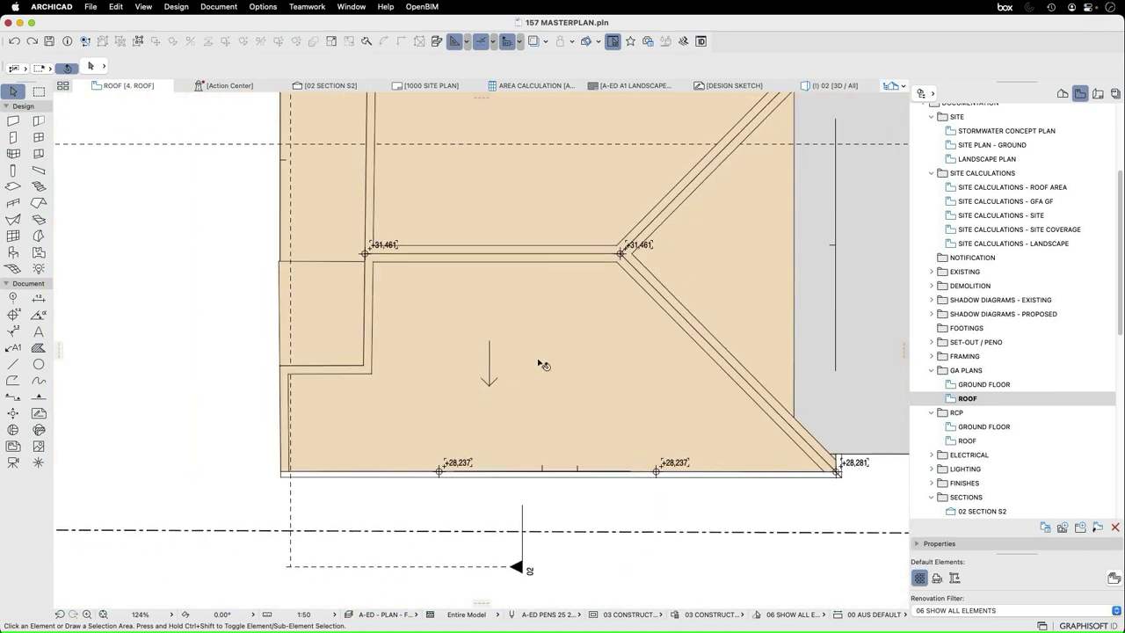
pyautogui.click(553, 349)
pyautogui.scroll(3, 515, 384)
pyautogui.scroll(-5, 497, 405)
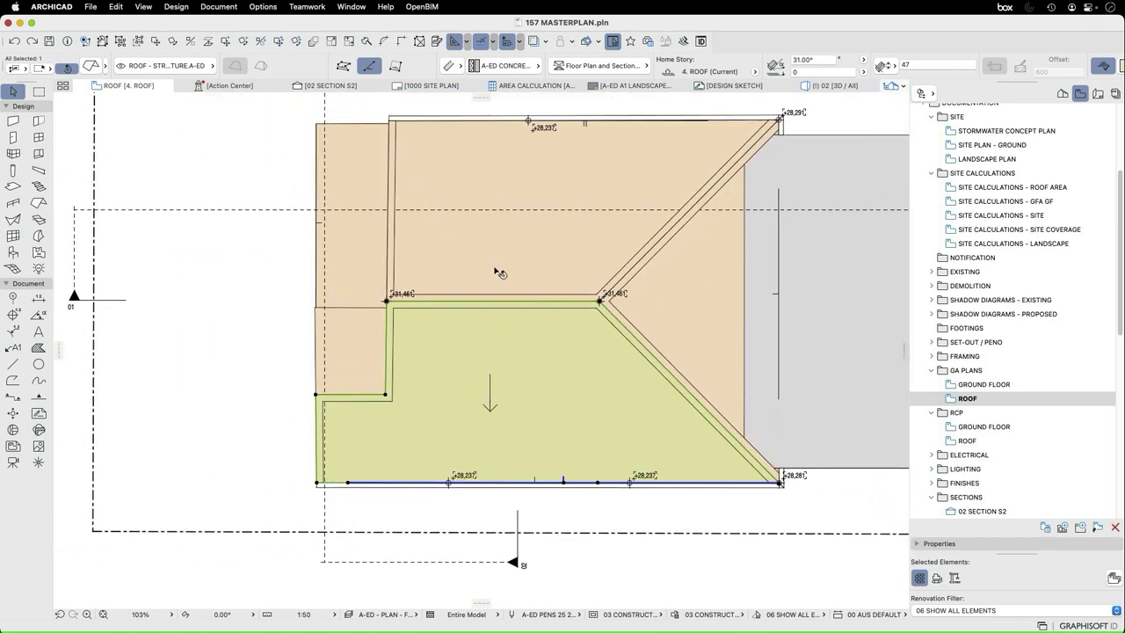
pyautogui.keyDown('shift'); pyautogui.click(497, 277); pyautogui.keyUp('shift')
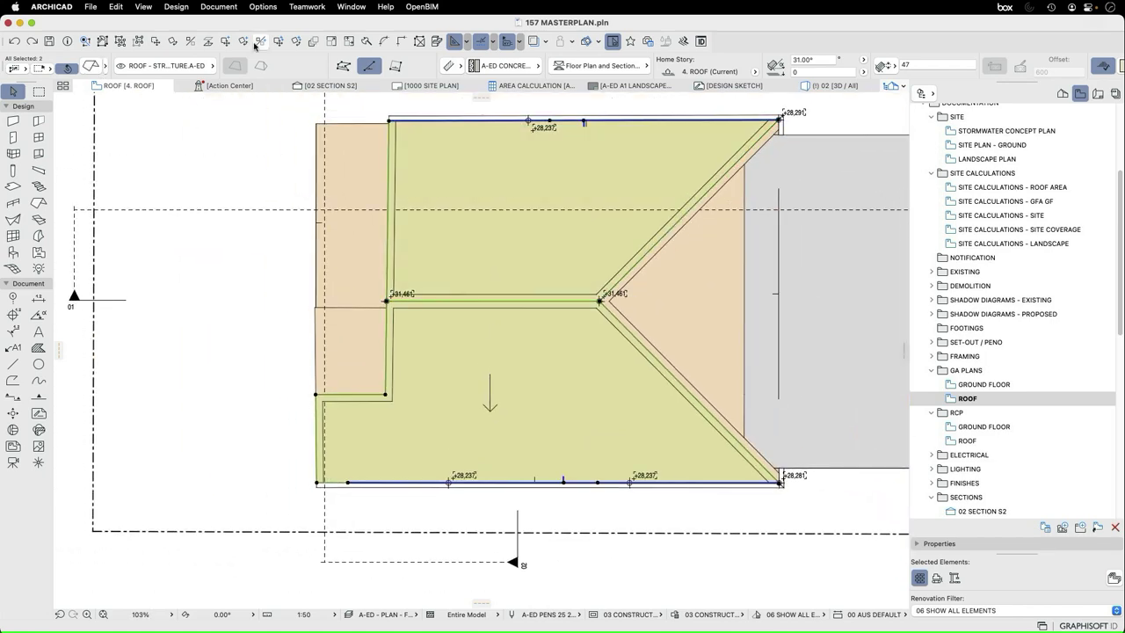
pyautogui.keyDown('shift'); pyautogui.click(664, 268); pyautogui.keyUp('shift')
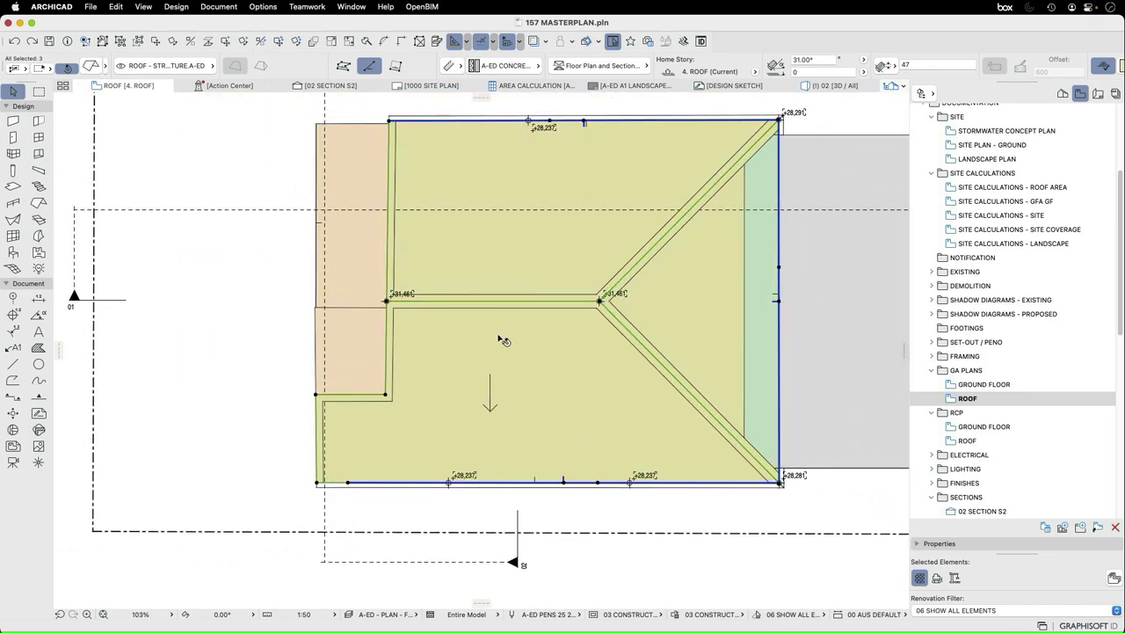
pyautogui.press('Escape')
# Set the cover fill of the house's five roof planes to A-ED ROOF TILE
pyautogui.click(453, 348)
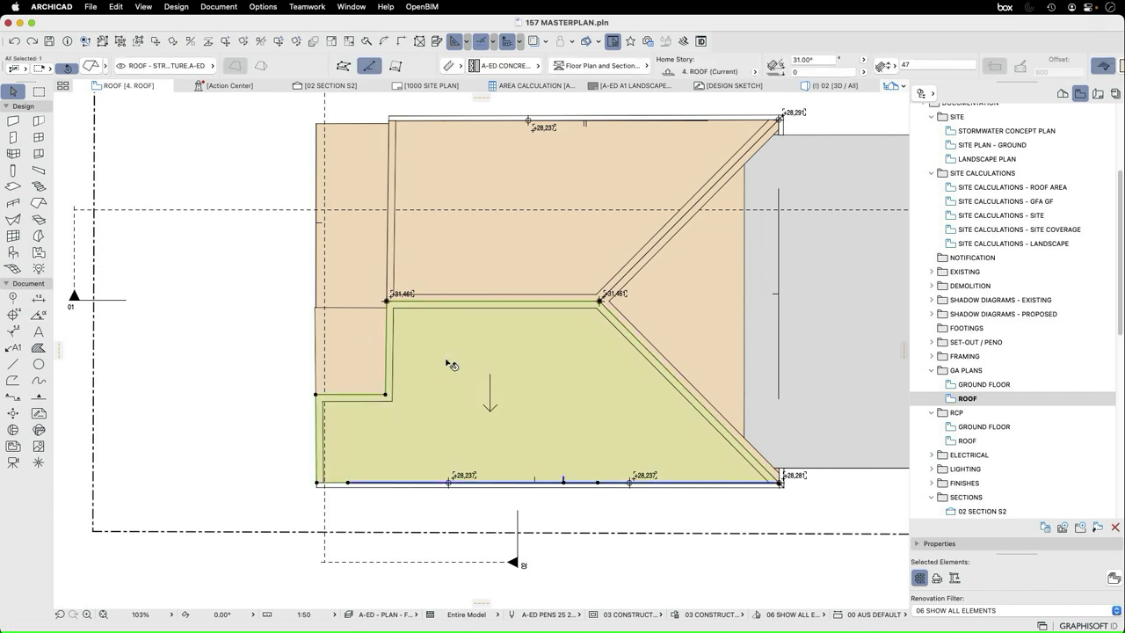
pyautogui.keyDown('shift'); pyautogui.click(461, 254); pyautogui.keyUp('shift')
pyautogui.keyDown('shift'); pyautogui.click(456, 301); pyautogui.keyUp('shift')
pyautogui.keyDown('shift'); pyautogui.click(673, 325); pyautogui.keyUp('shift')
pyautogui.keyDown('shift'); pyautogui.click(376, 292); pyautogui.keyUp('shift')
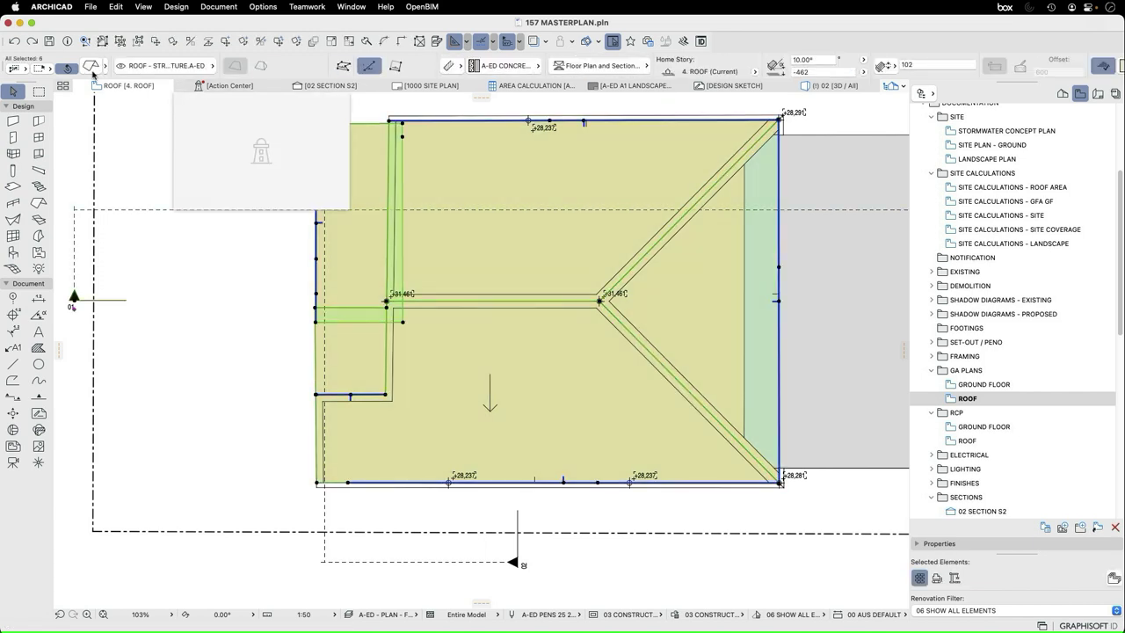
pyautogui.click(91, 67)
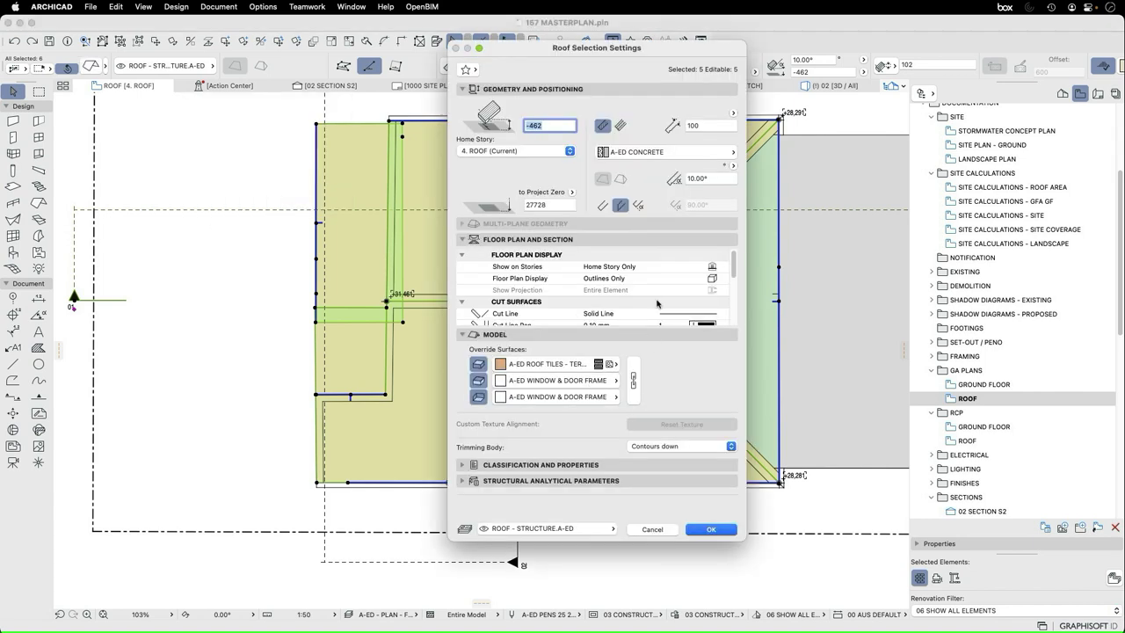
pyautogui.scroll(-5, 661, 303)
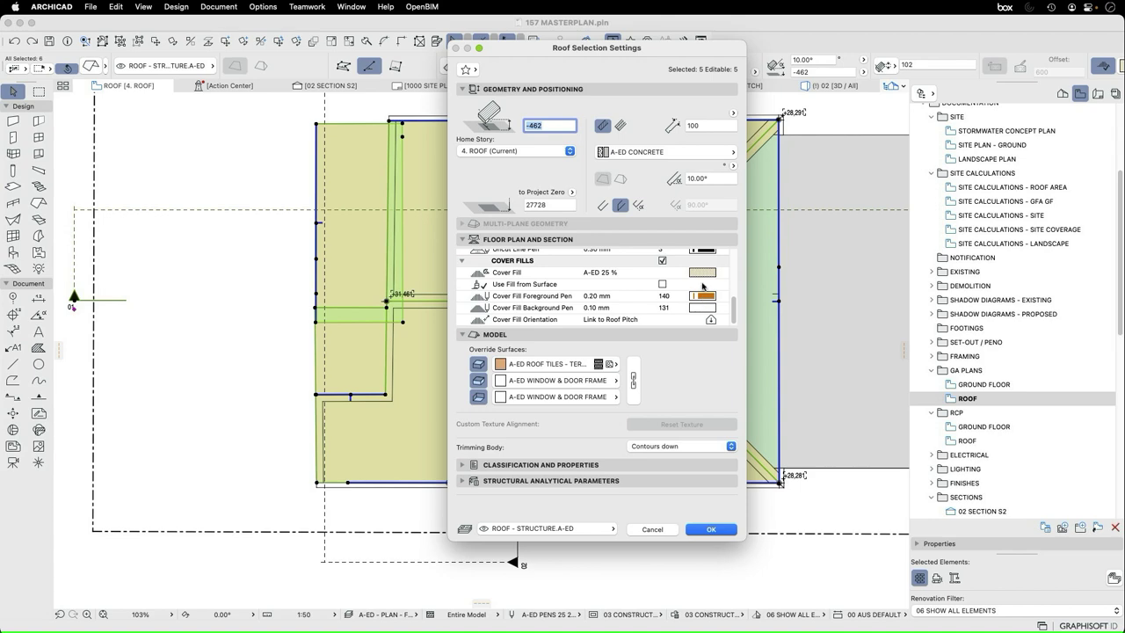
pyautogui.click(705, 273)
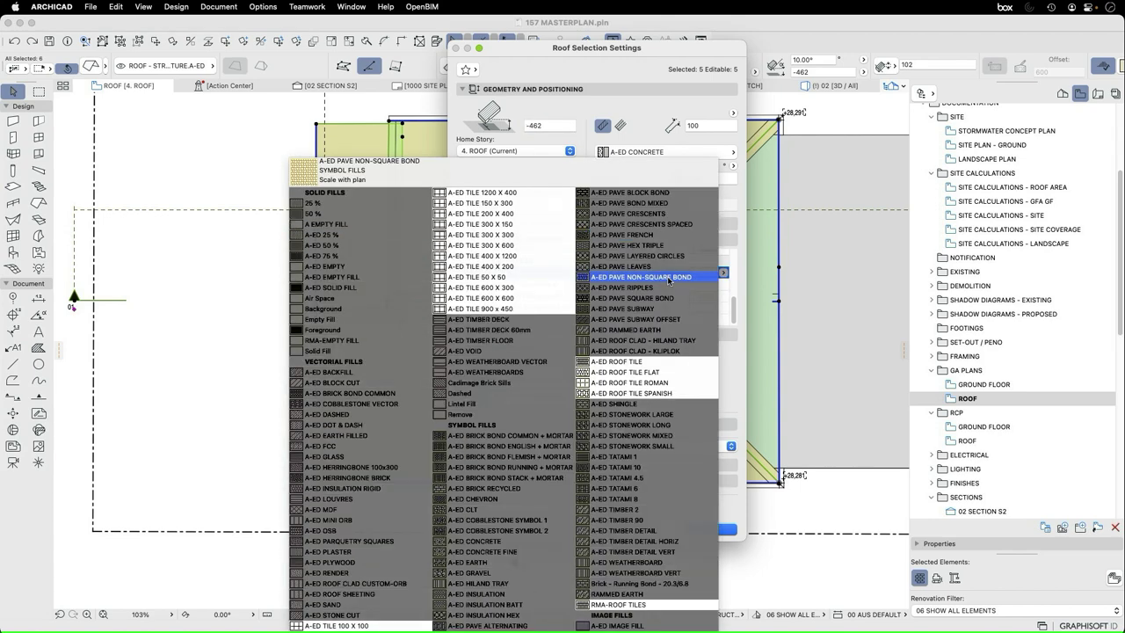
pyautogui.click(634, 366)
# Set the roof planes' cover fill foreground pen to 15 and background pen to 138, and apply the settings
pyautogui.click(719, 302)
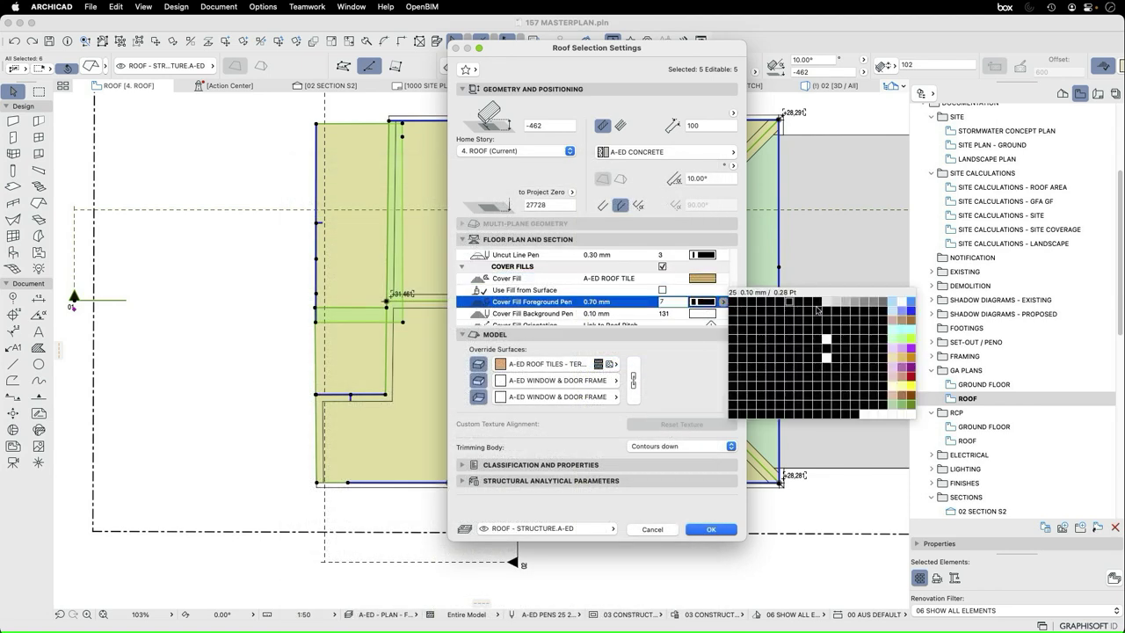
pyautogui.click(856, 304)
pyautogui.click(864, 303)
pyautogui.click(862, 305)
pyautogui.click(701, 313)
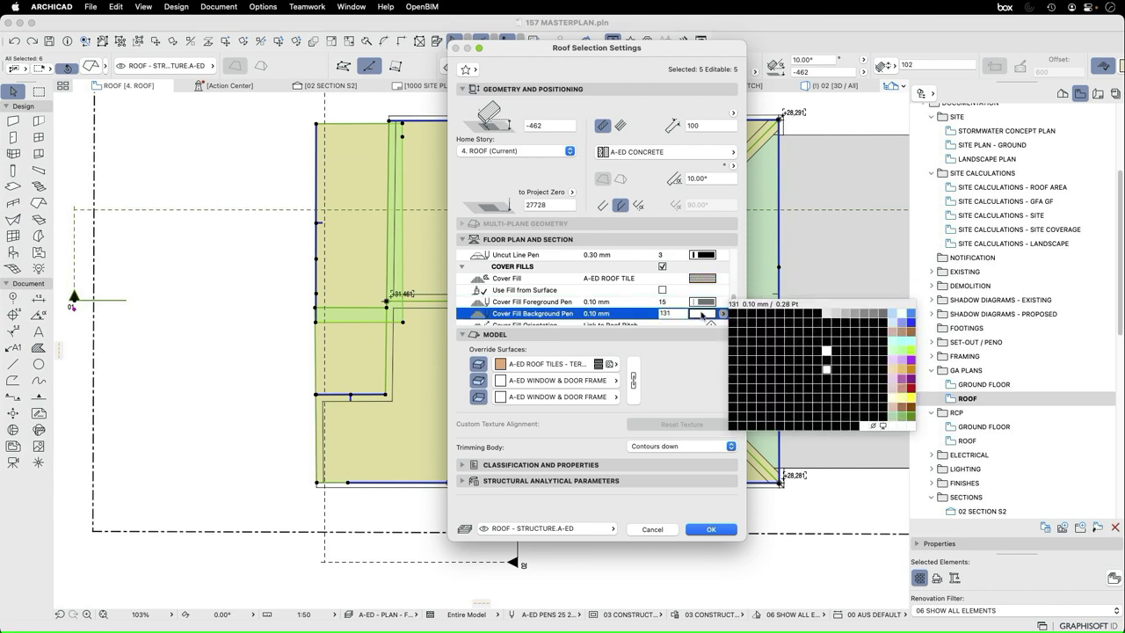
pyautogui.click(896, 374)
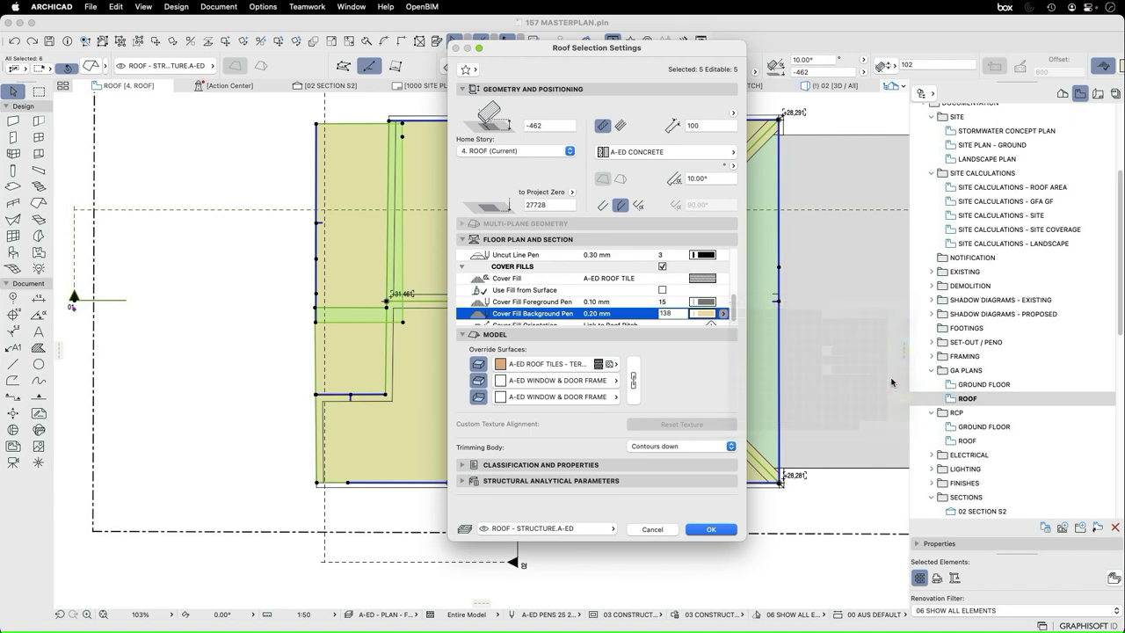
pyautogui.click(711, 529)
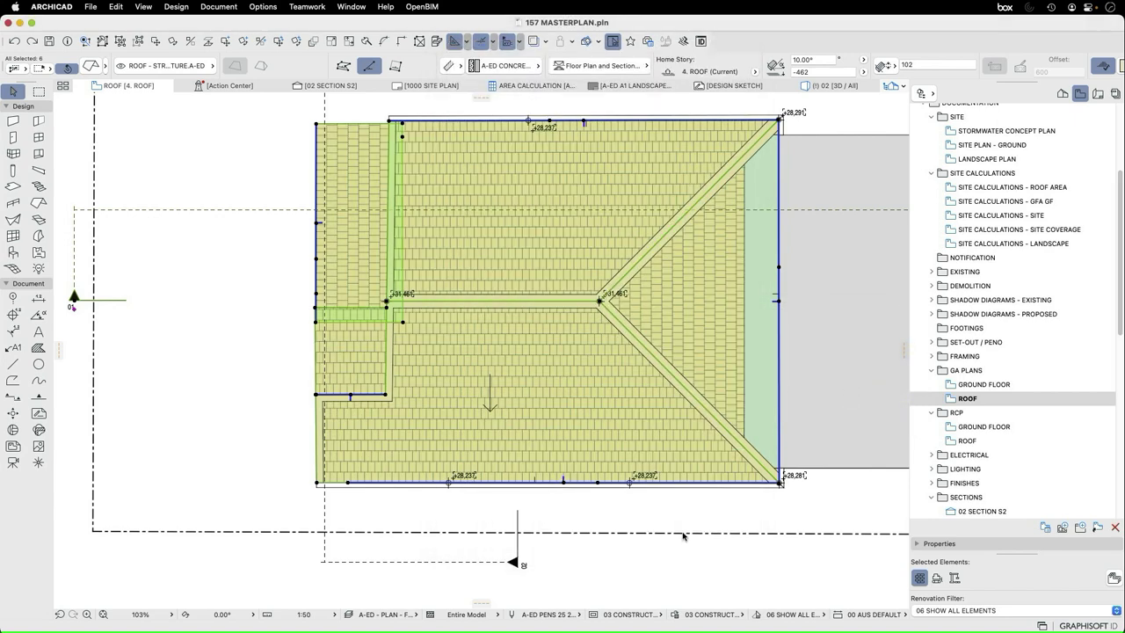
pyautogui.click(281, 277)
# Examine the tile fill and the slope arrow's line weight on the lower roof plane
pyautogui.scroll(-3, 485, 365)
pyautogui.scroll(2, 508, 386)
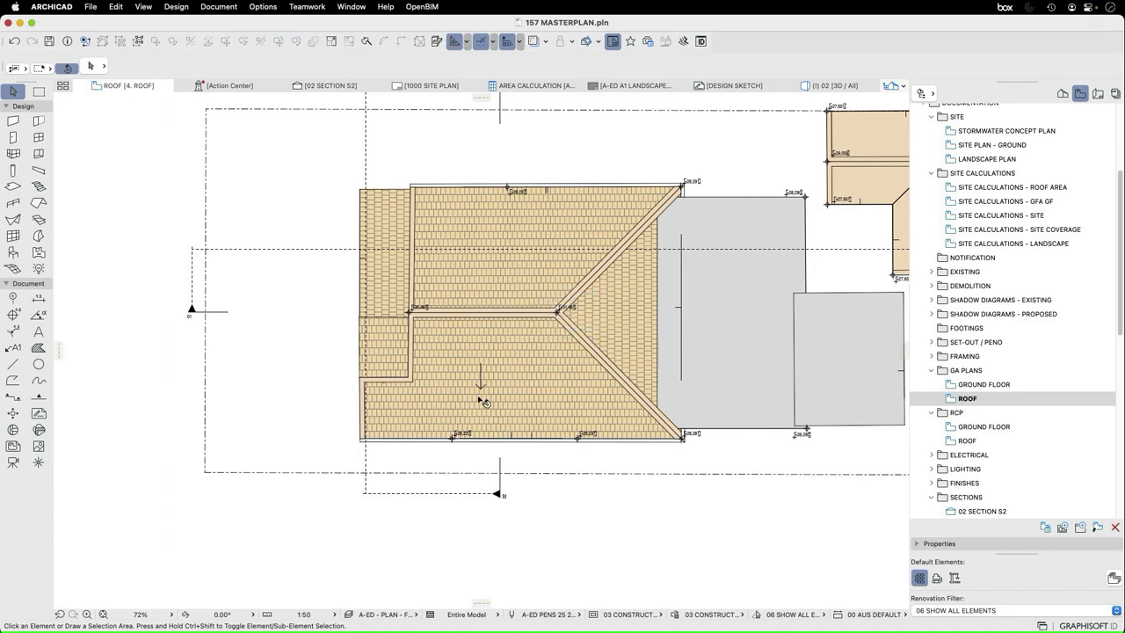
pyautogui.scroll(5, 480, 393)
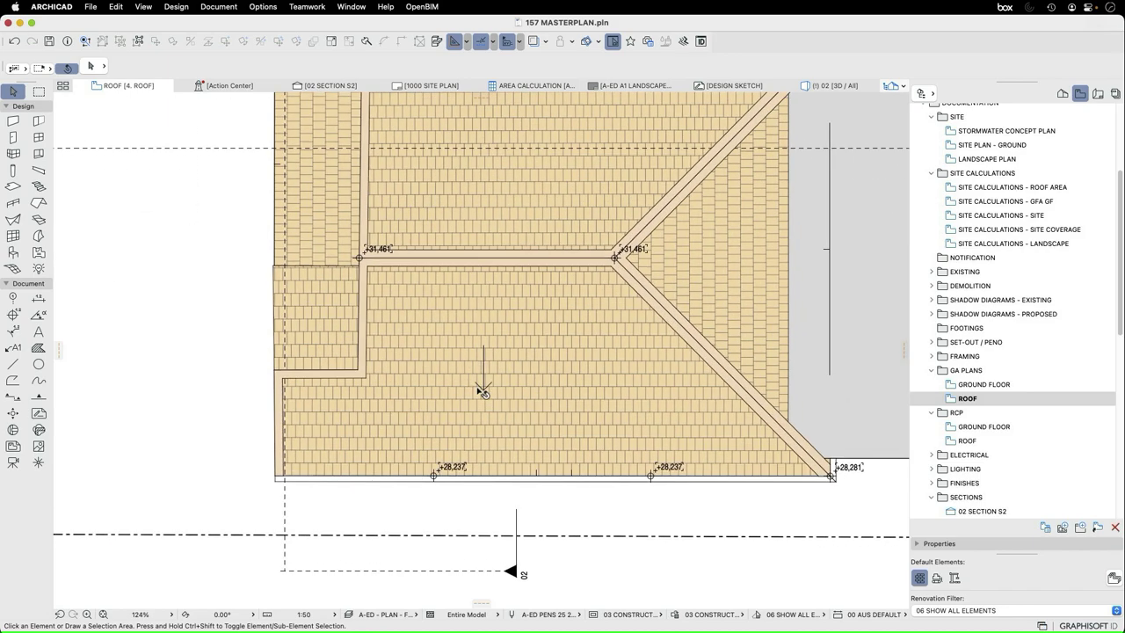
pyautogui.scroll(8, 496, 377)
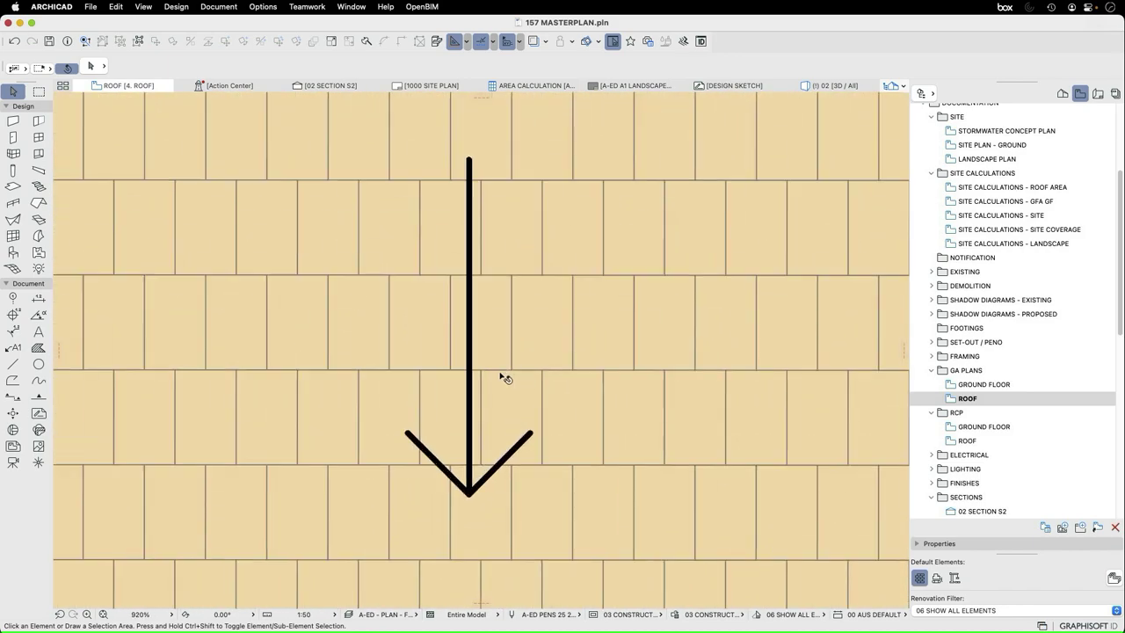
# Examine the slope arrow and tile fill at several scales across the house's roof plan
pyautogui.scroll(-5, 470, 353)
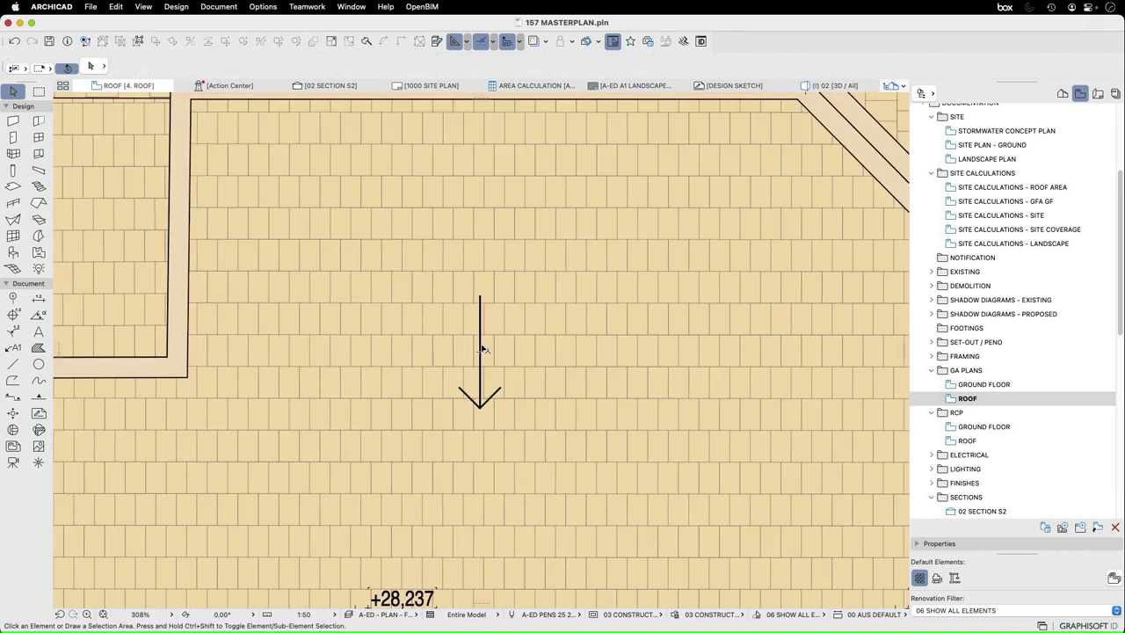
pyautogui.scroll(-4, 482, 346)
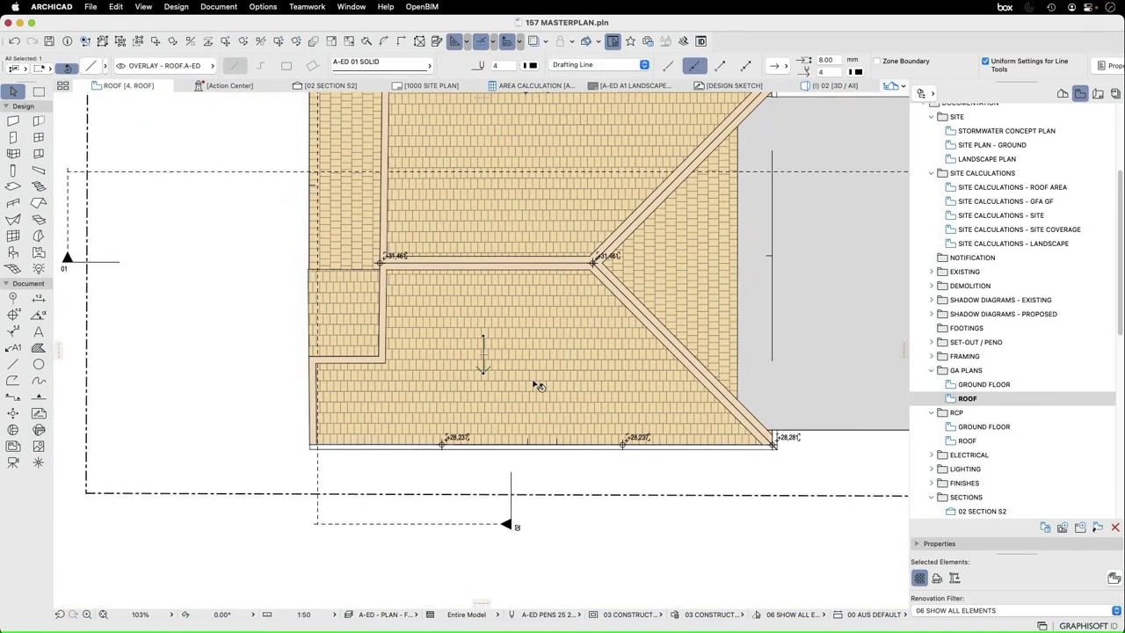
pyautogui.scroll(-2, 523, 378)
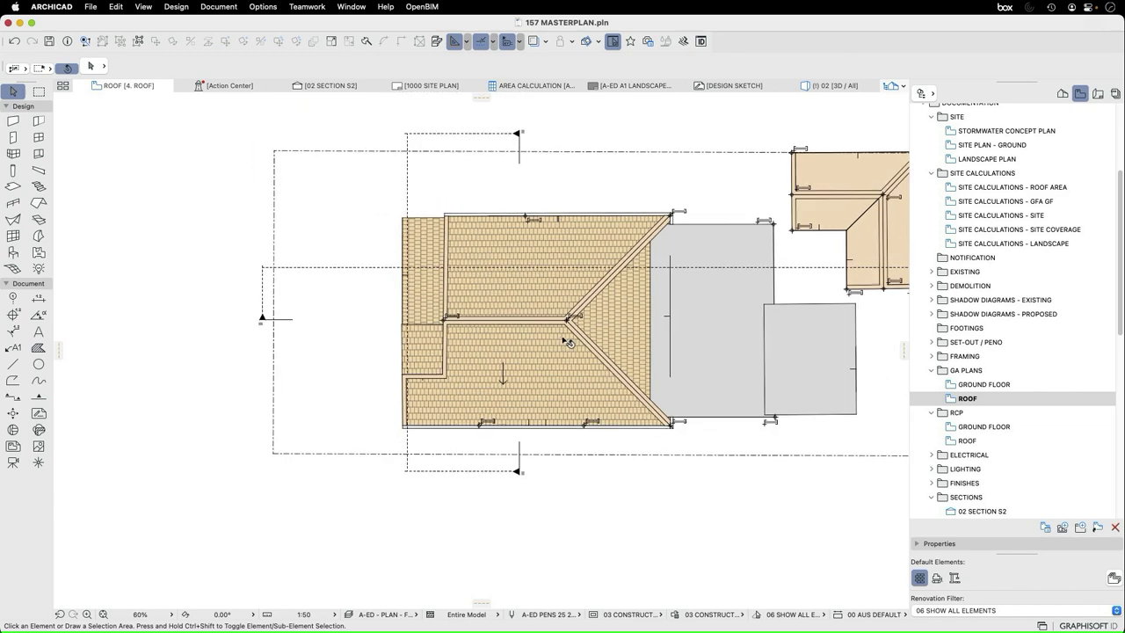
pyautogui.scroll(2, 514, 373)
pyautogui.click(503, 376)
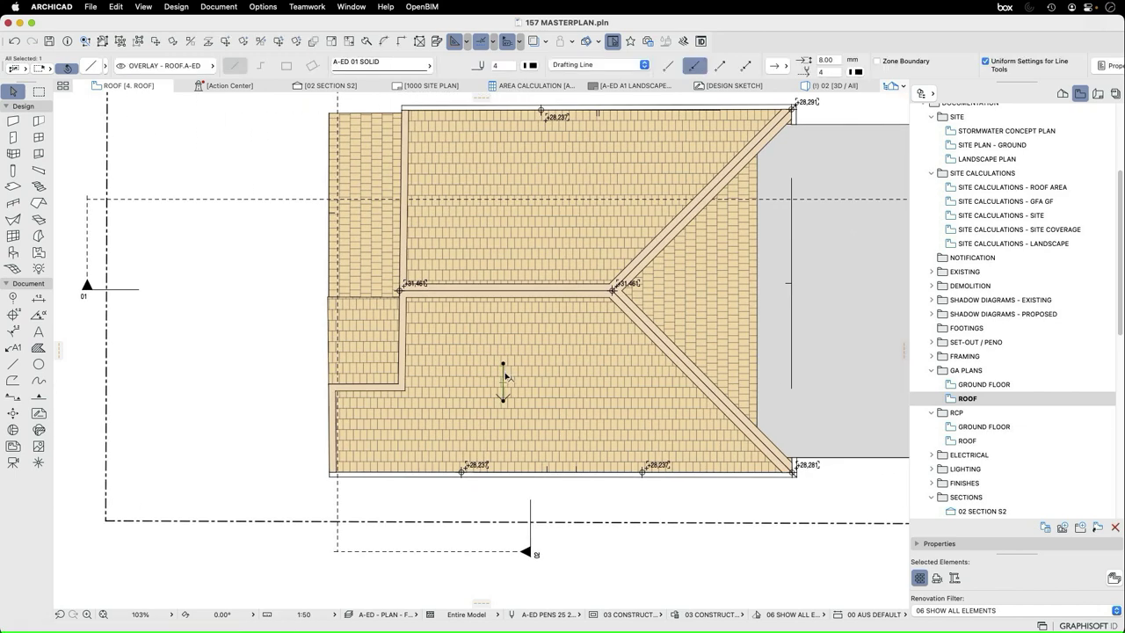
pyautogui.press('Escape')
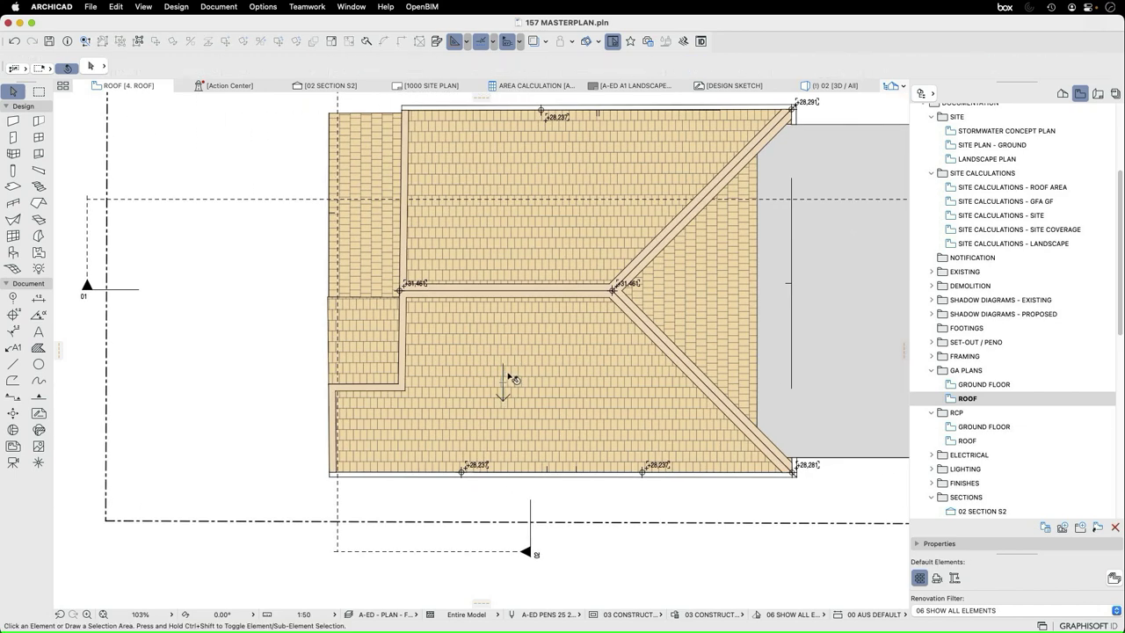
pyautogui.scroll(3, 531, 403)
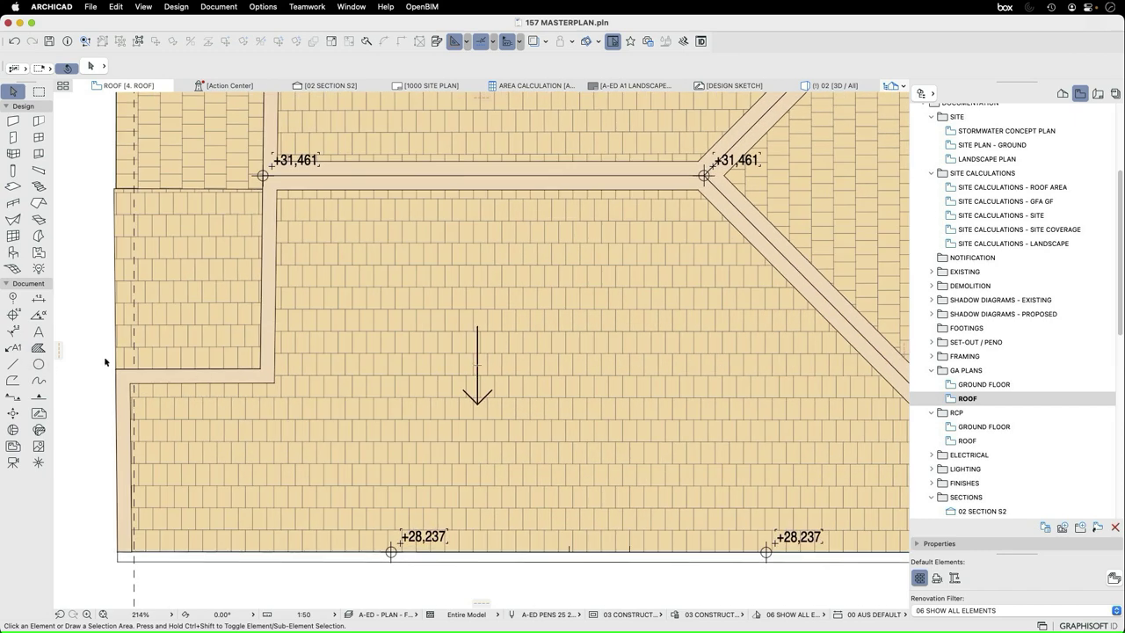
pyautogui.click(528, 361)
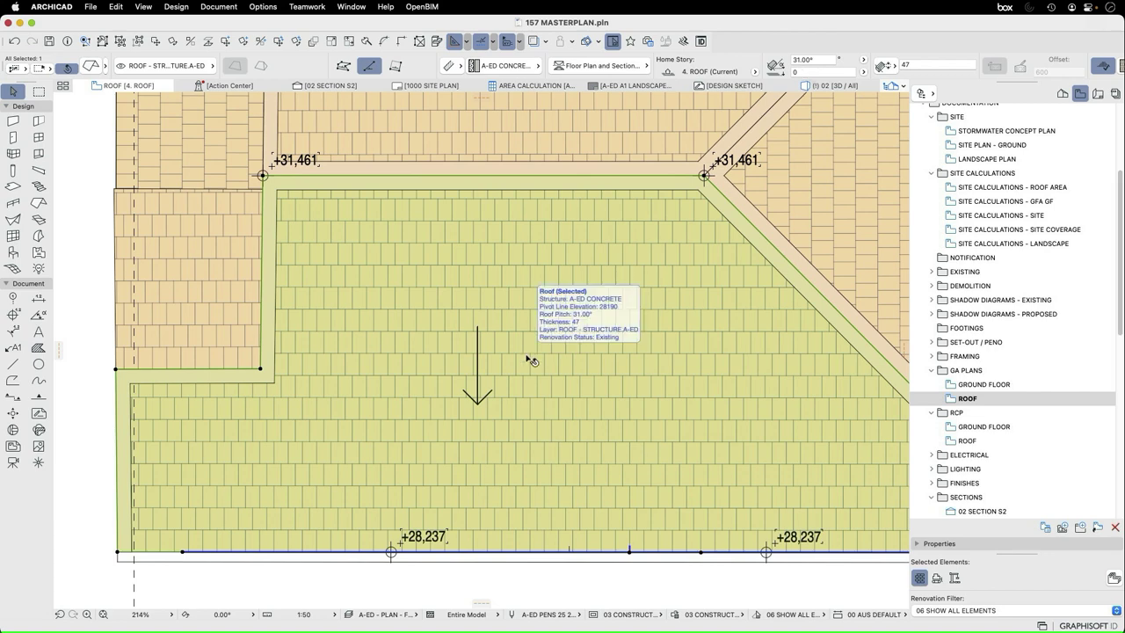
pyautogui.press('Escape')
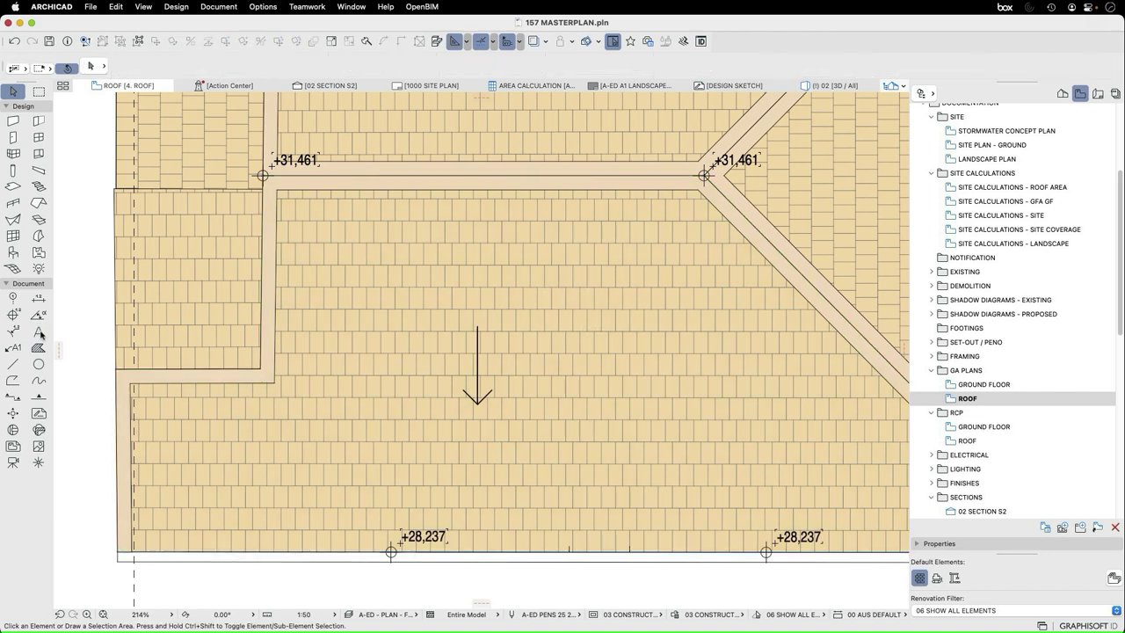
pyautogui.click(40, 333)
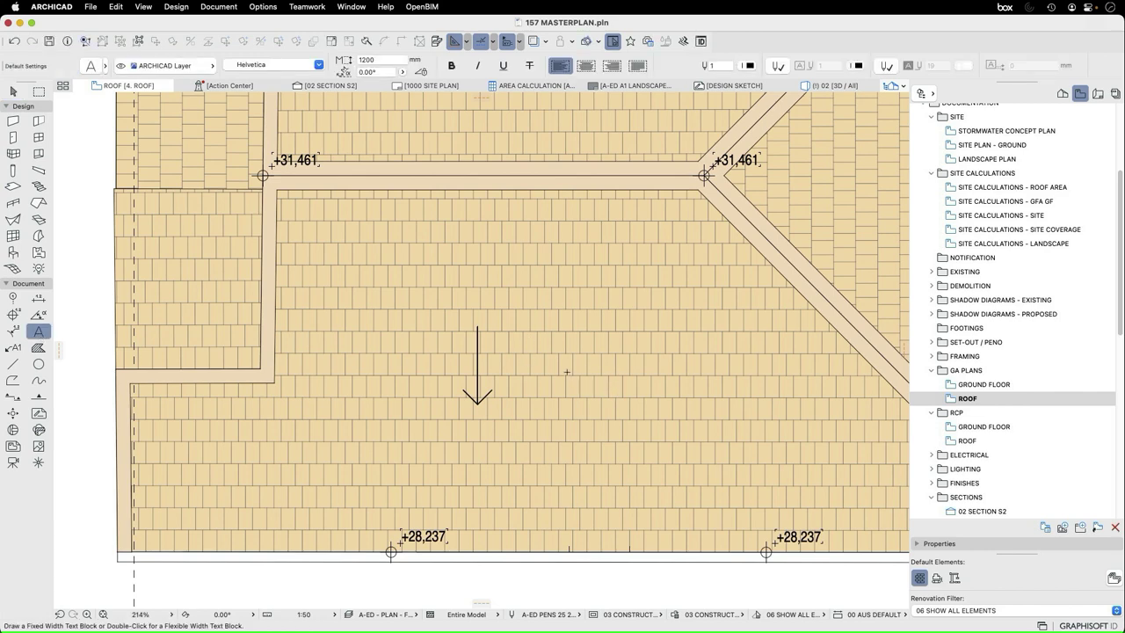
pyautogui.press('Escape')
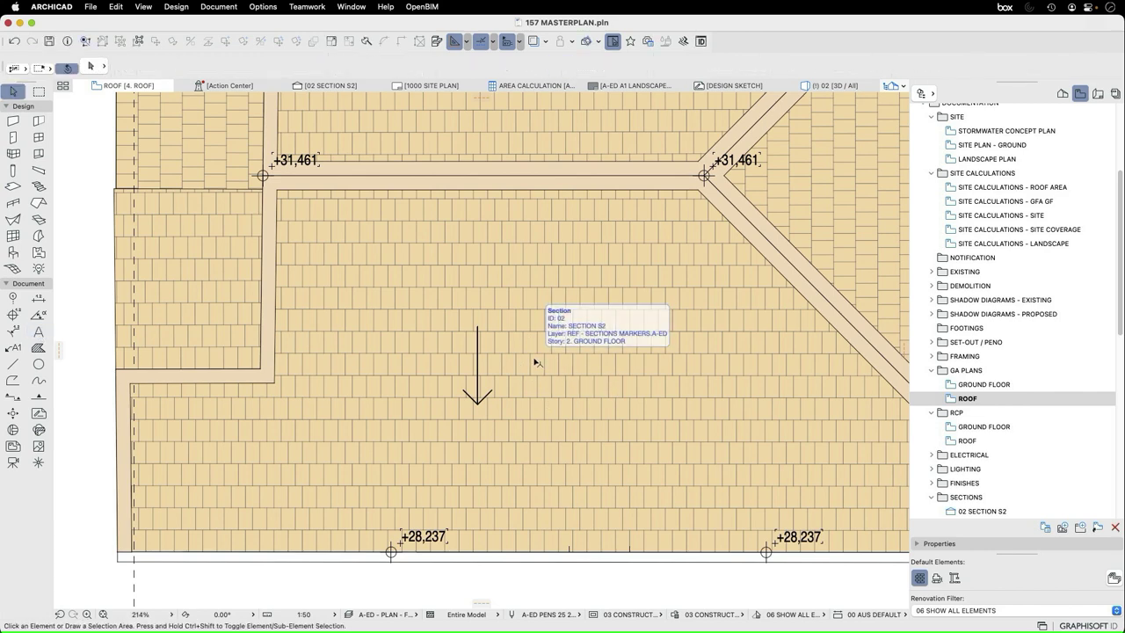
# Try the default Elevation Label 25 on the lower roof plane beside the slope arrow, and delete that label
pyautogui.click(14, 348)
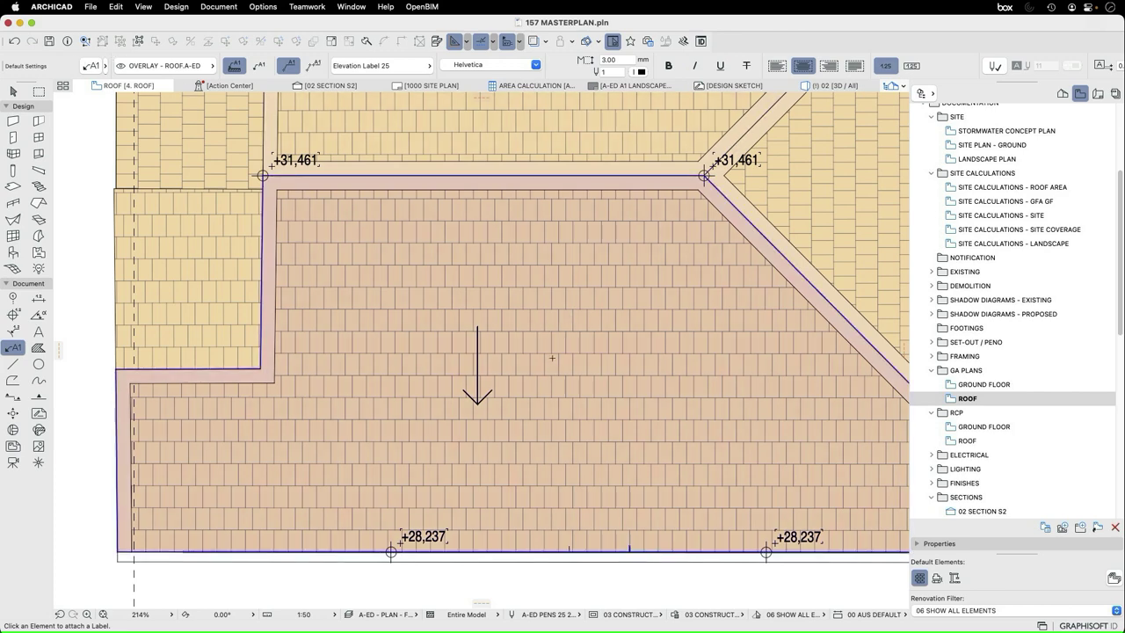
pyautogui.click(552, 357)
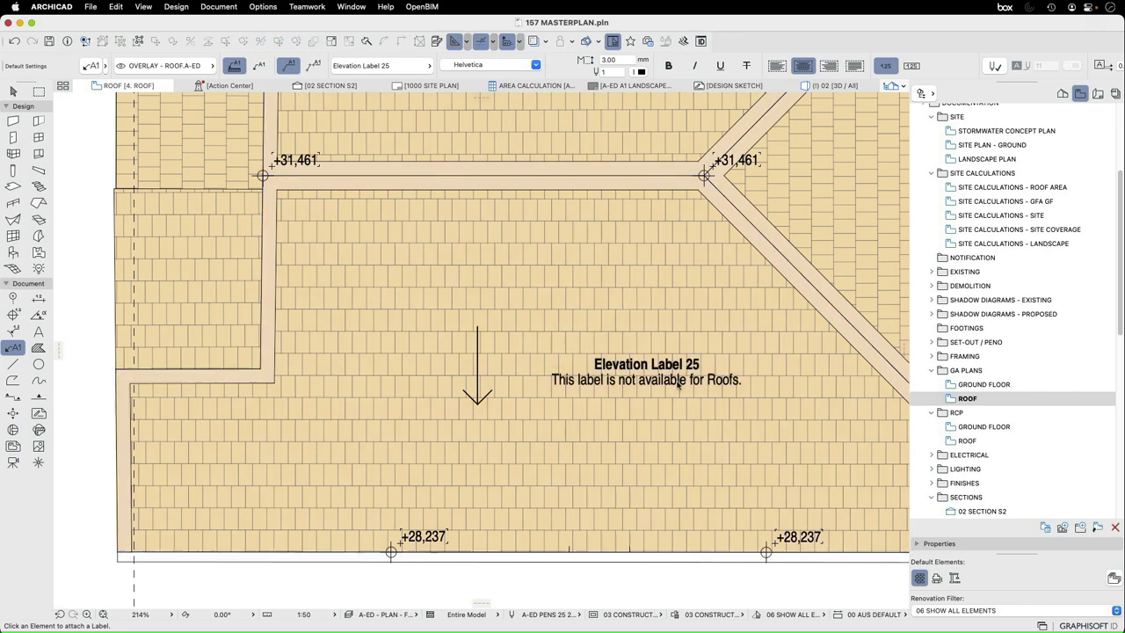
pyautogui.press('Escape')
pyautogui.click(662, 378)
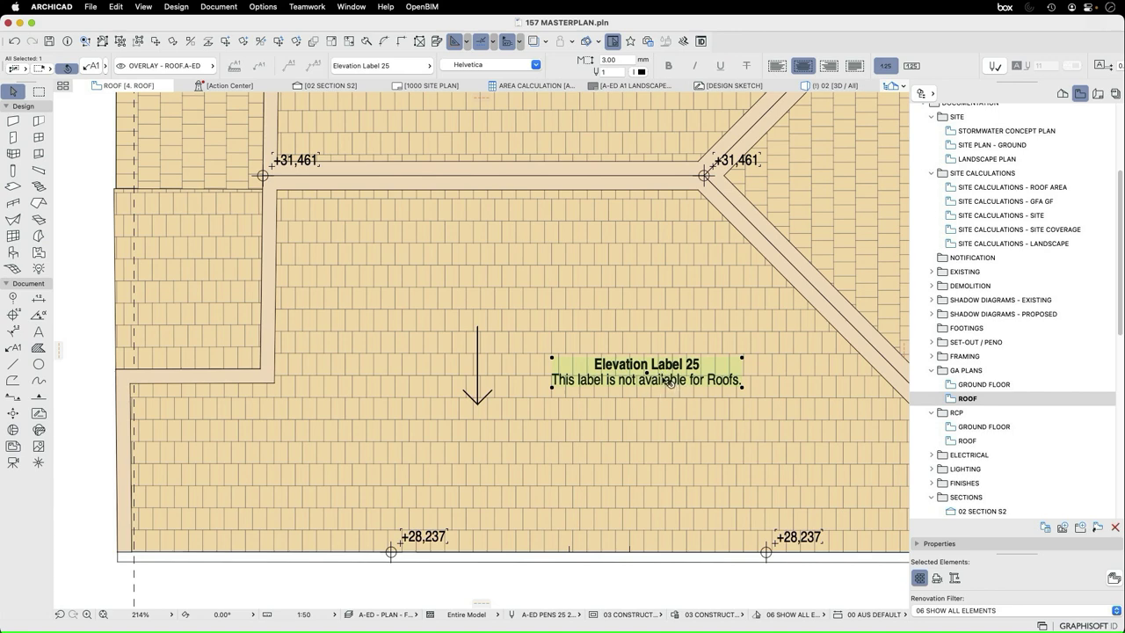
pyautogui.press('Delete')
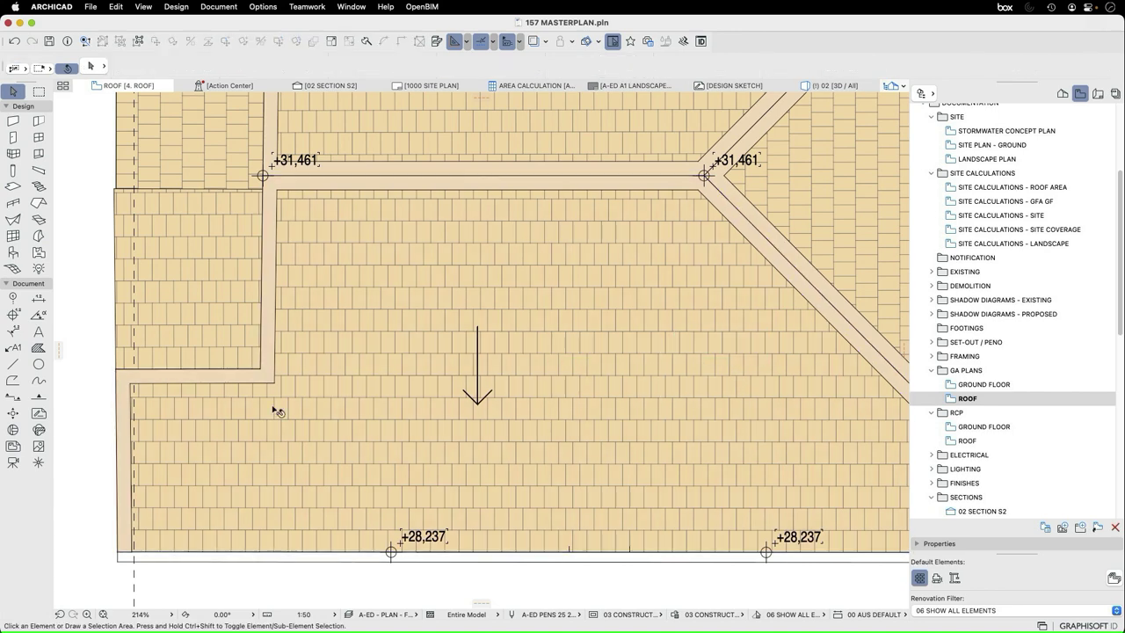
# Change the default label type to Text / Autotext in the label default settings
pyautogui.click(13, 349)
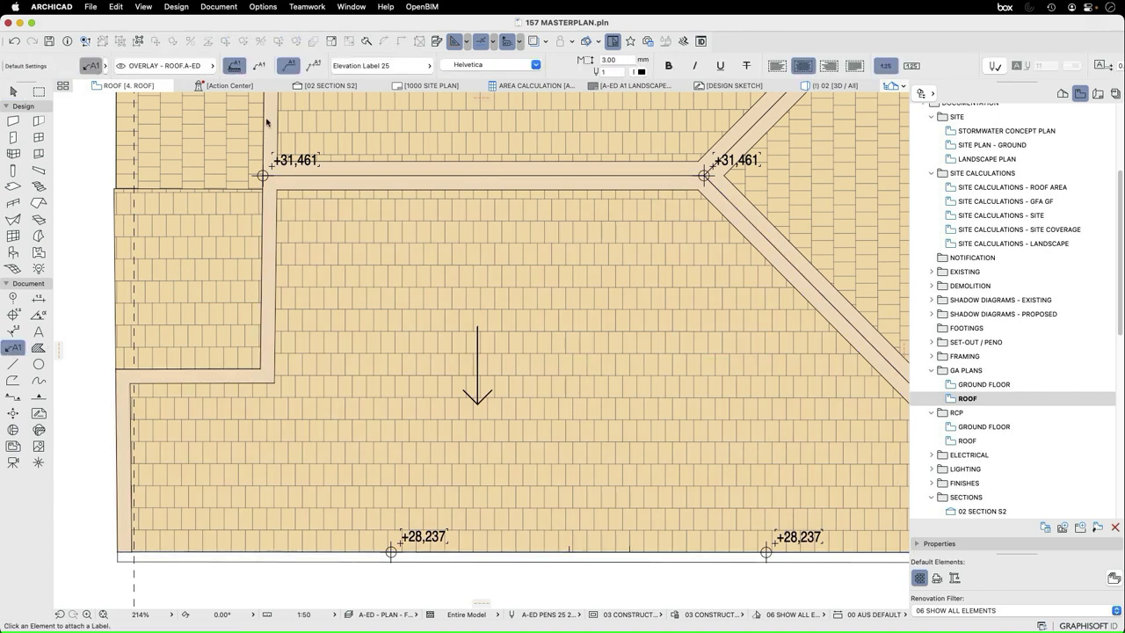
pyautogui.press('super+t')
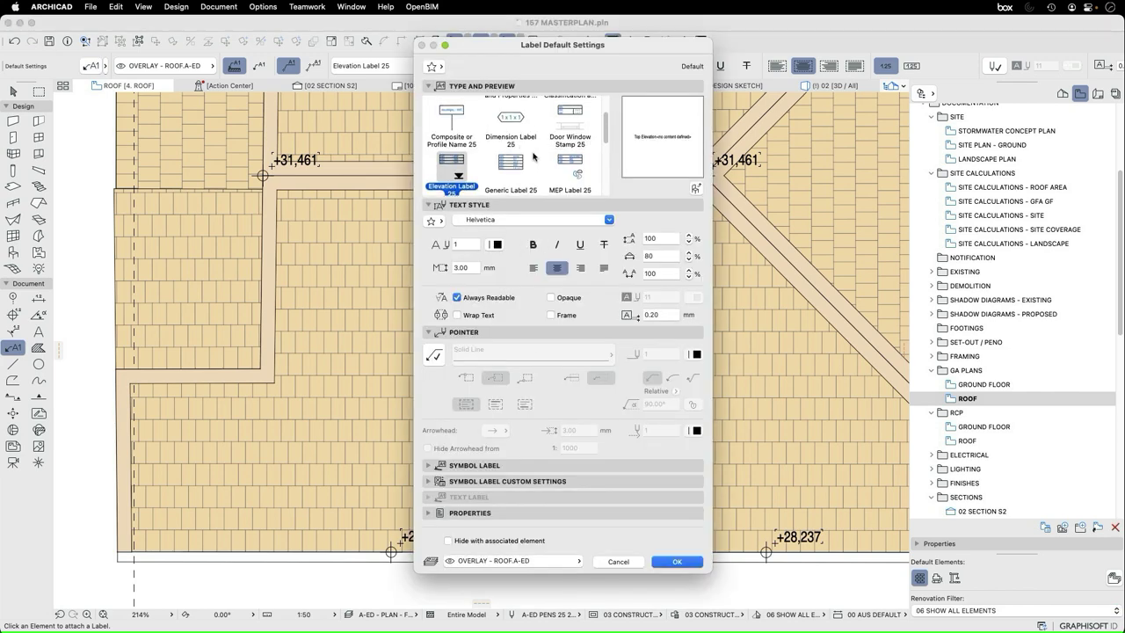
pyautogui.scroll(2, 532, 156)
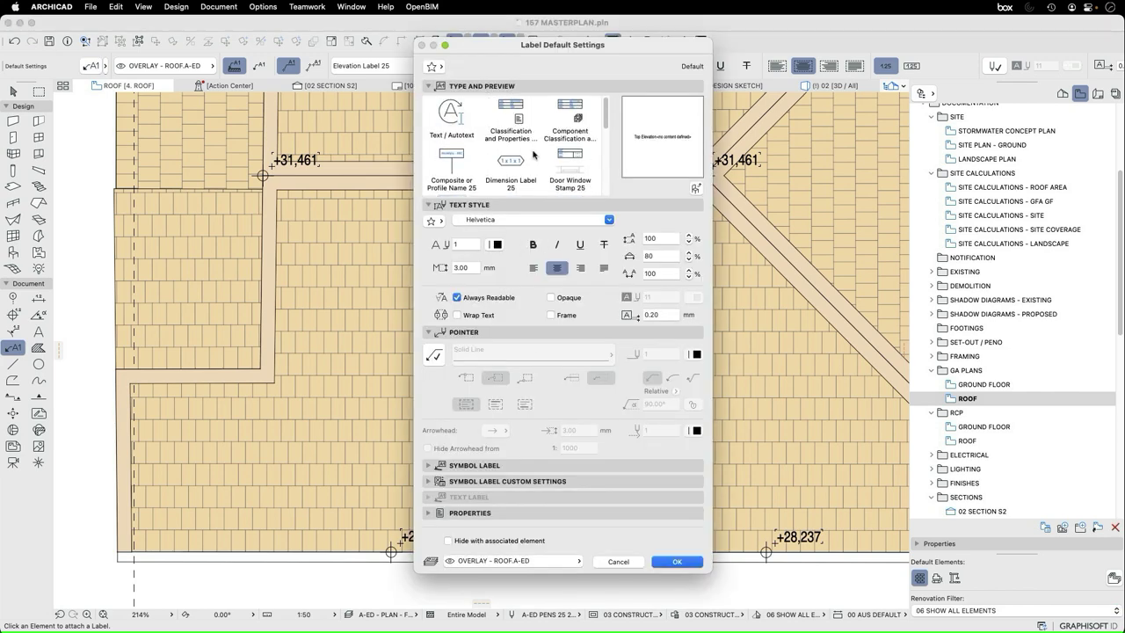
pyautogui.click(451, 112)
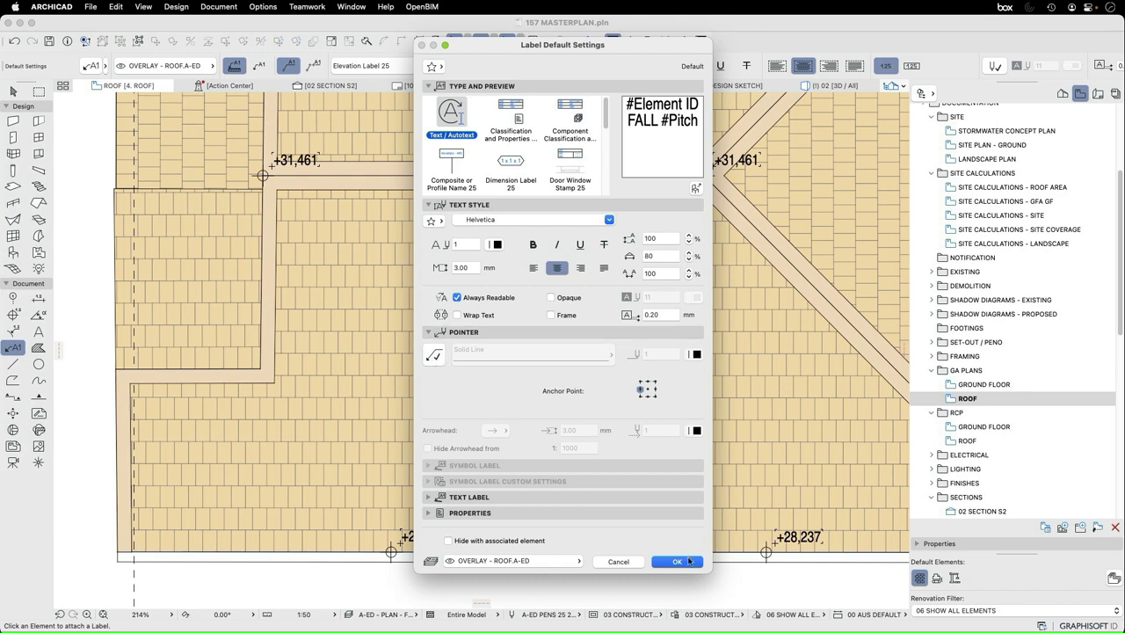
# Give the default label a frame and an opaque background with pen 19, and apply the settings
pyautogui.click(552, 298)
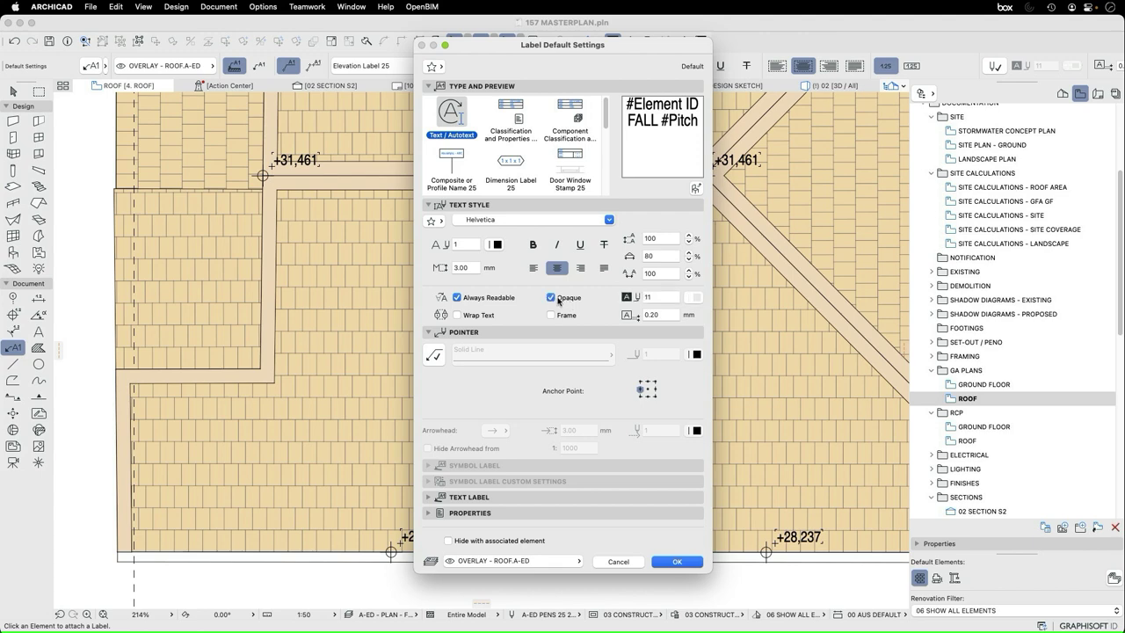
pyautogui.click(698, 297)
pyautogui.click(710, 297)
pyautogui.click(698, 297)
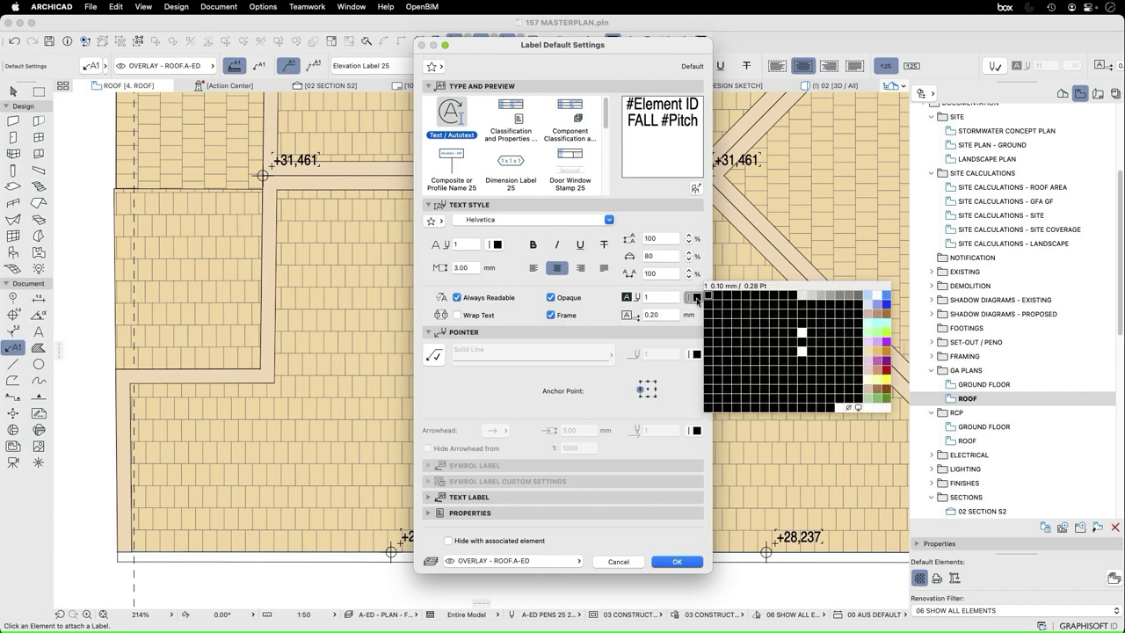
pyautogui.click(883, 299)
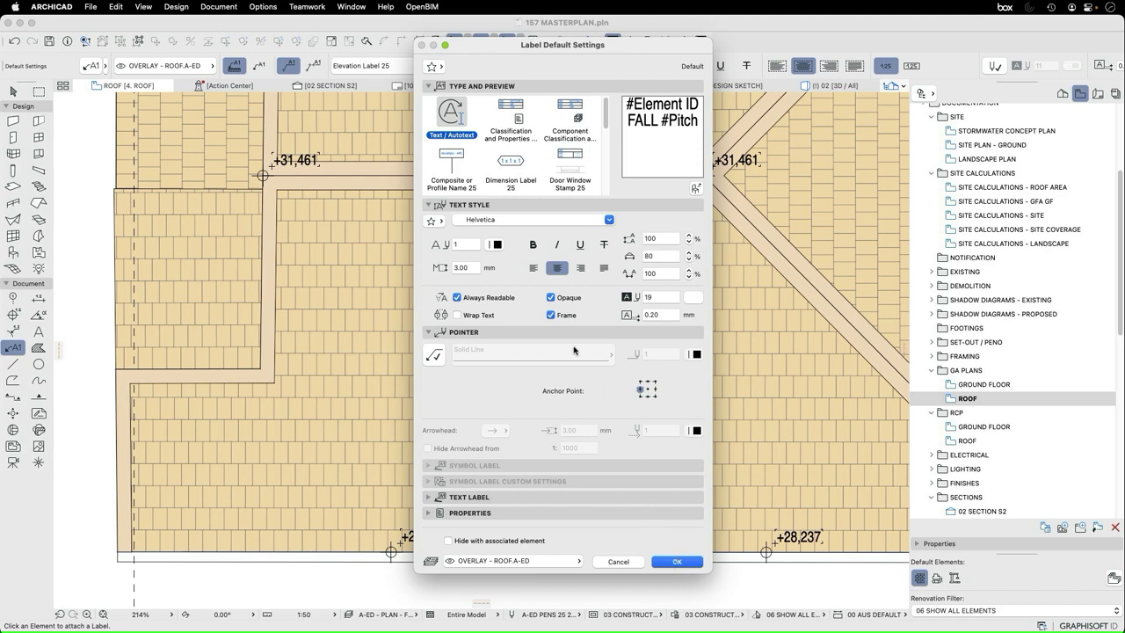
pyautogui.click(677, 561)
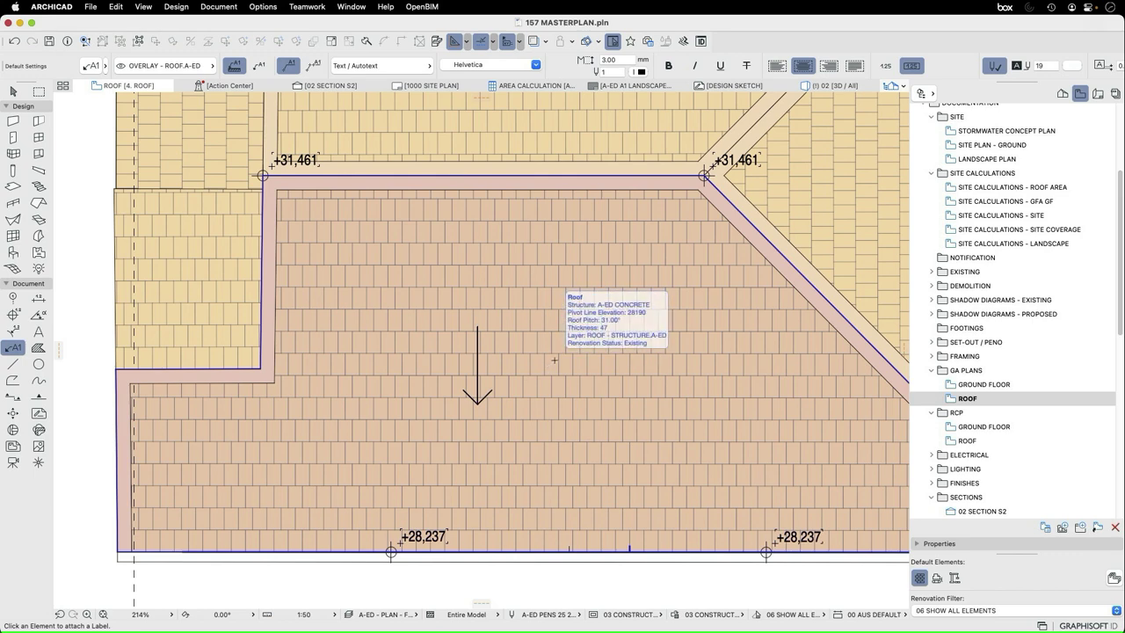
# Attach a text label to the lower roof plane beside the slope arrow
pyautogui.click(554, 360)
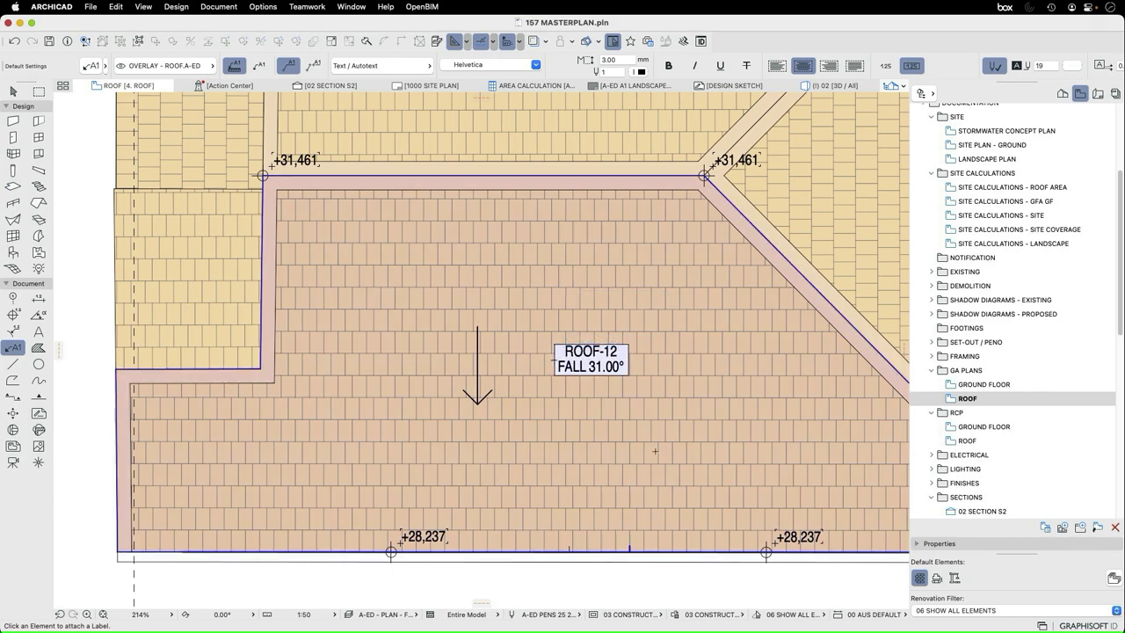
pyautogui.scroll(1, 634, 364)
pyautogui.press('Escape')
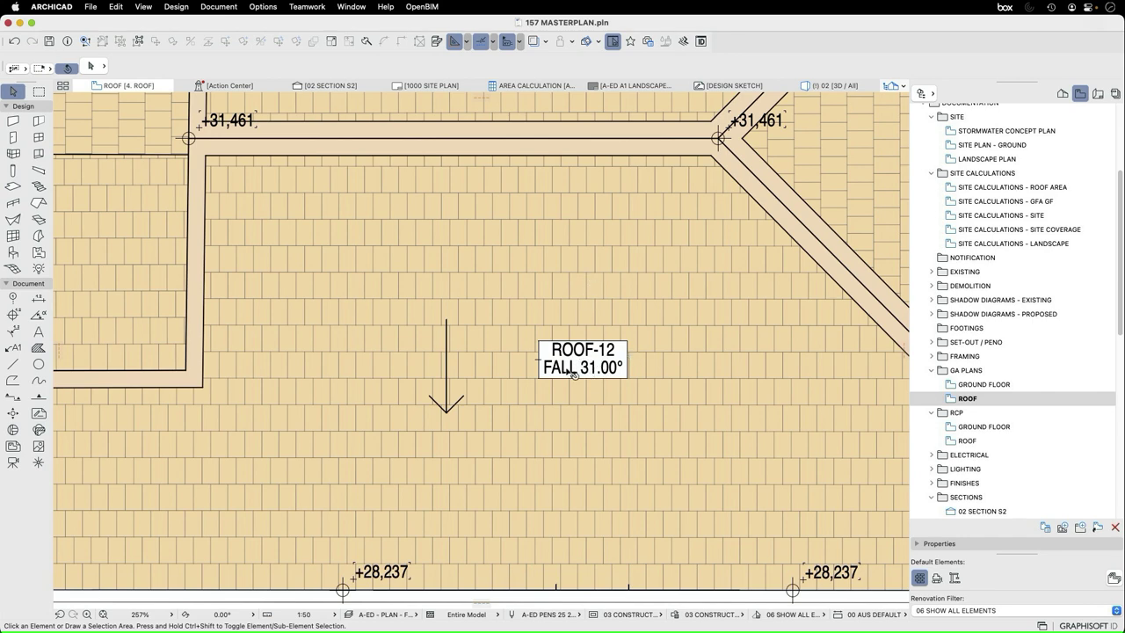
# Open the lower roof plane label's text for editing and examine its element ID line and fall autotext
pyautogui.doubleClick(604, 373)
pyautogui.doubleClick(580, 363)
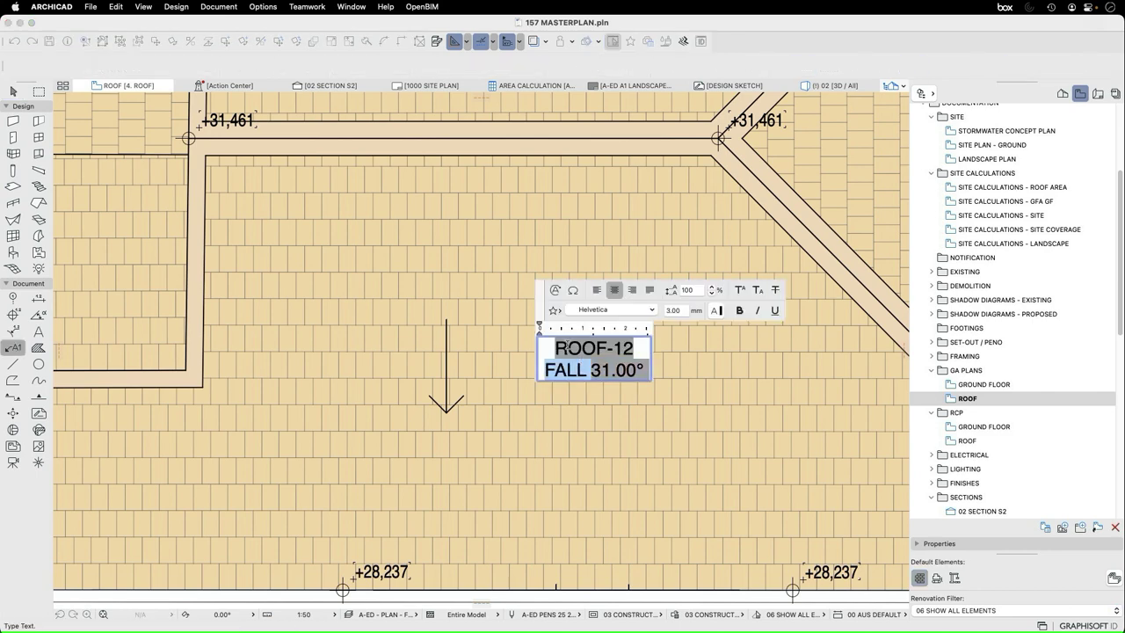
pyautogui.moveTo(559, 348); pyautogui.dragTo(632, 348)
pyautogui.moveTo(547, 348); pyautogui.dragTo(600, 350)
pyautogui.doubleClick(574, 367)
pyautogui.doubleClick(612, 371)
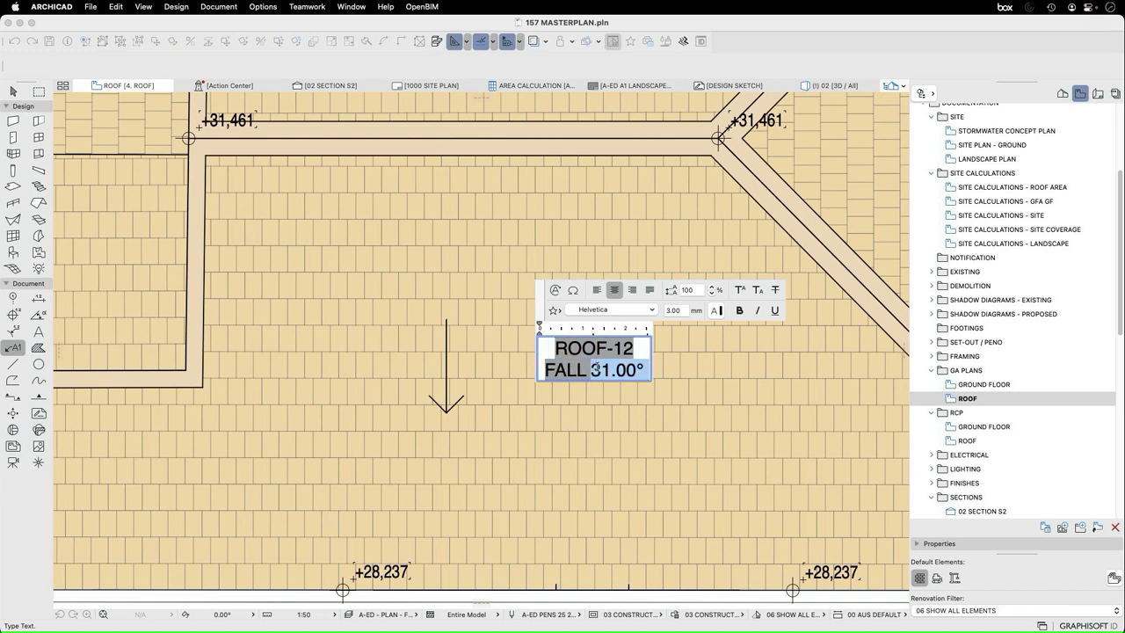
pyautogui.click(641, 366)
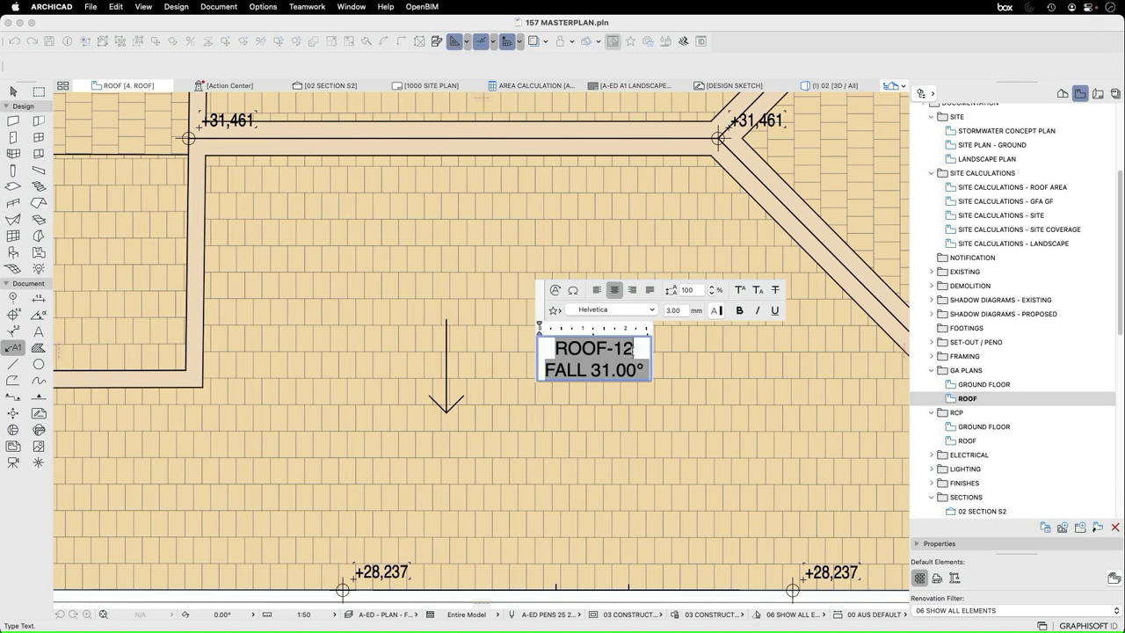
pyautogui.doubleClick(642, 369)
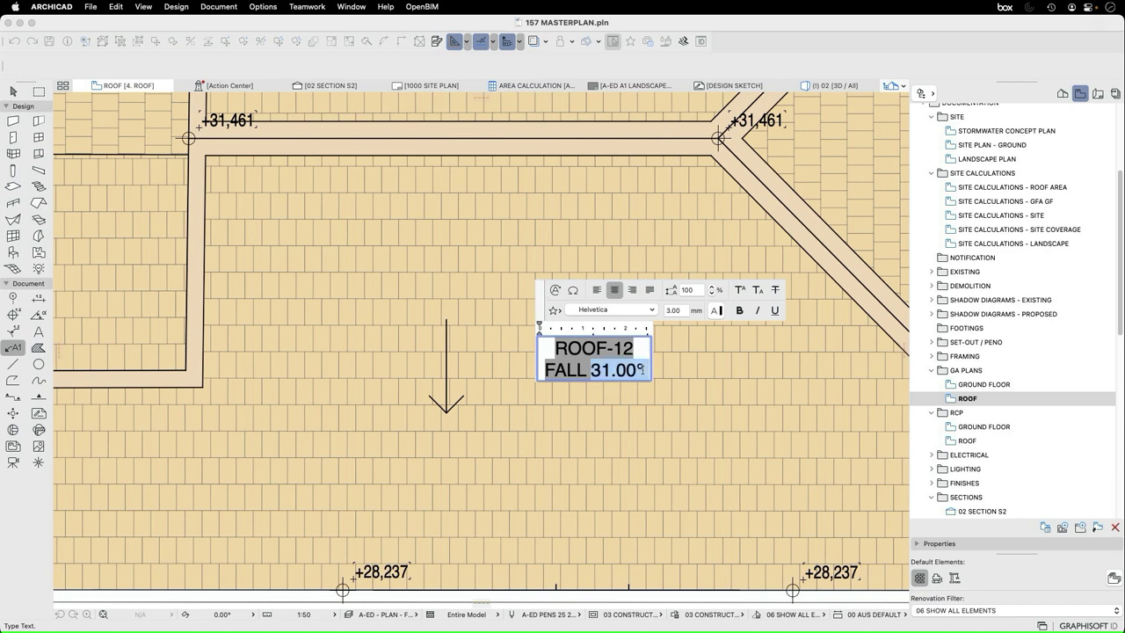
# Clear the entire text content of the lower roof plane's label
pyautogui.press('BackSpace')
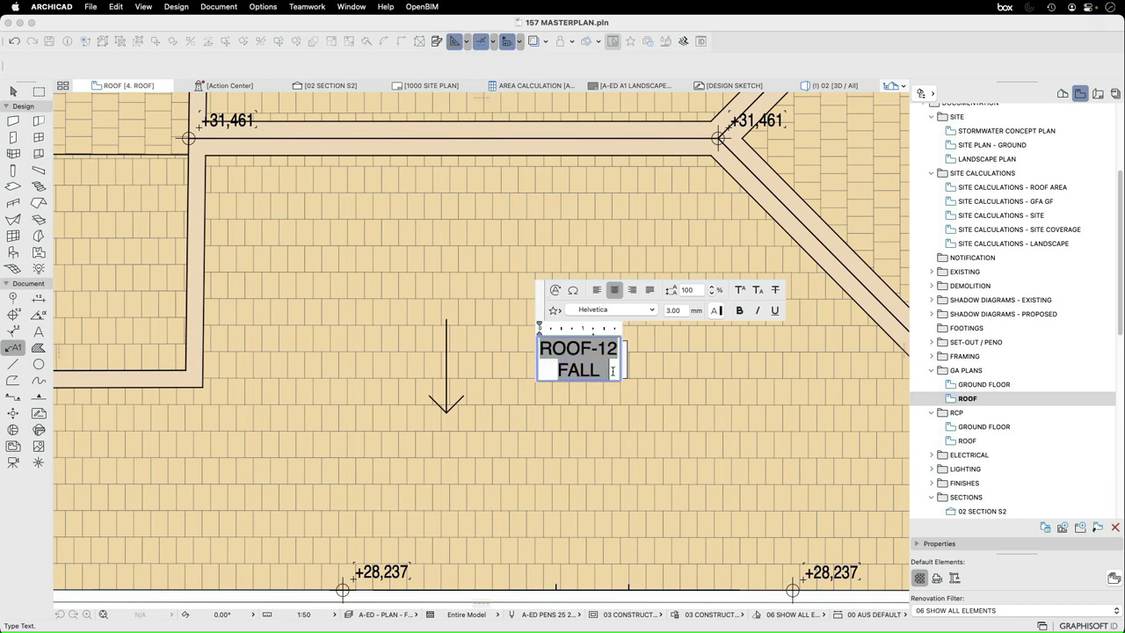
pyautogui.press('super+a')
pyautogui.press('super+z')
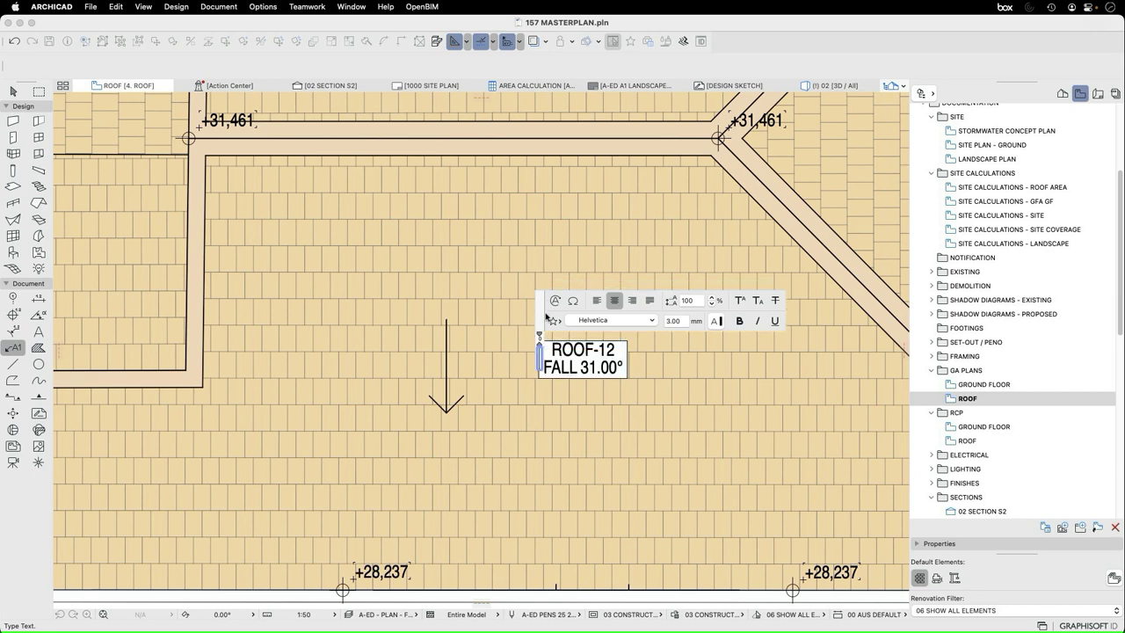
# Find the autotext fields matching ELEM and insert the Element ID field into the roof label
pyautogui.click(555, 301)
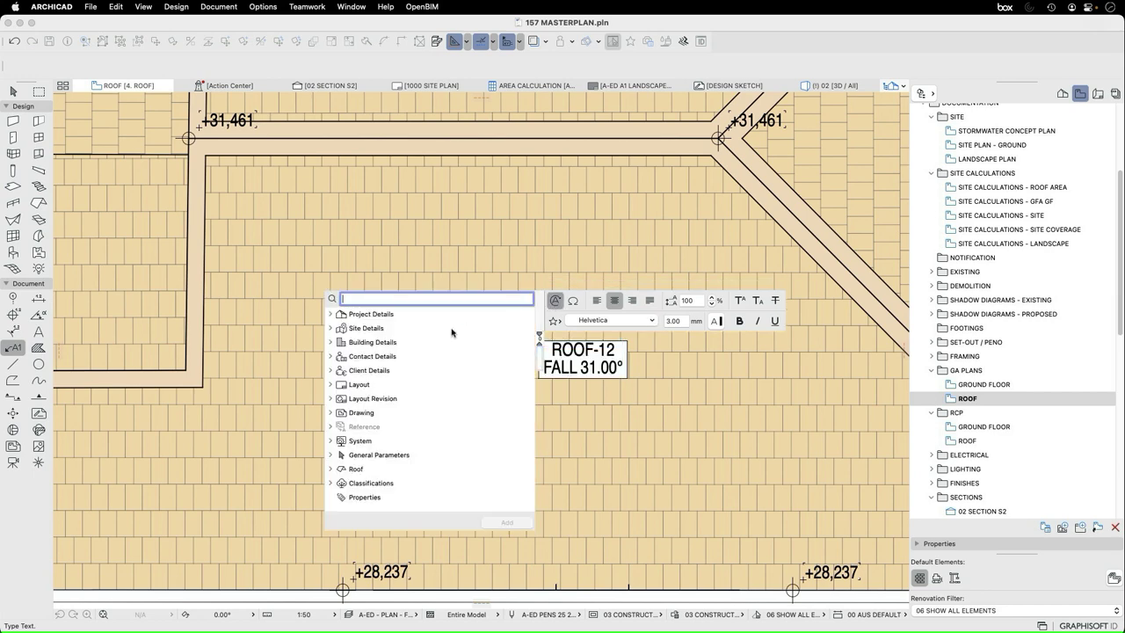
pyautogui.write('ELEMN')
pyautogui.press('BackSpace')
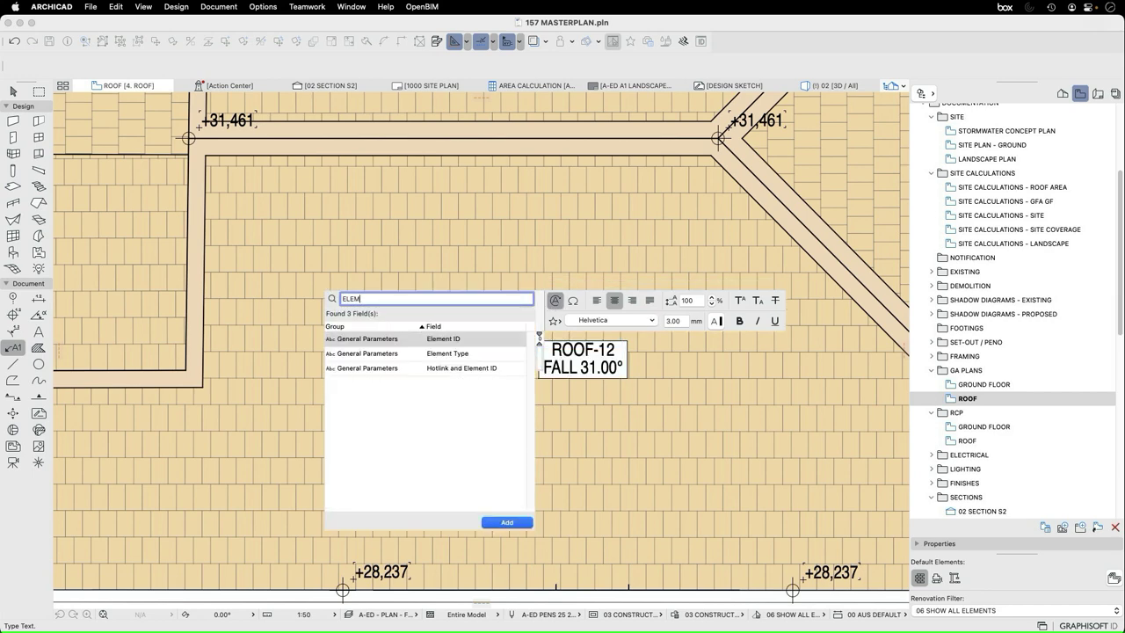
pyautogui.click(446, 341)
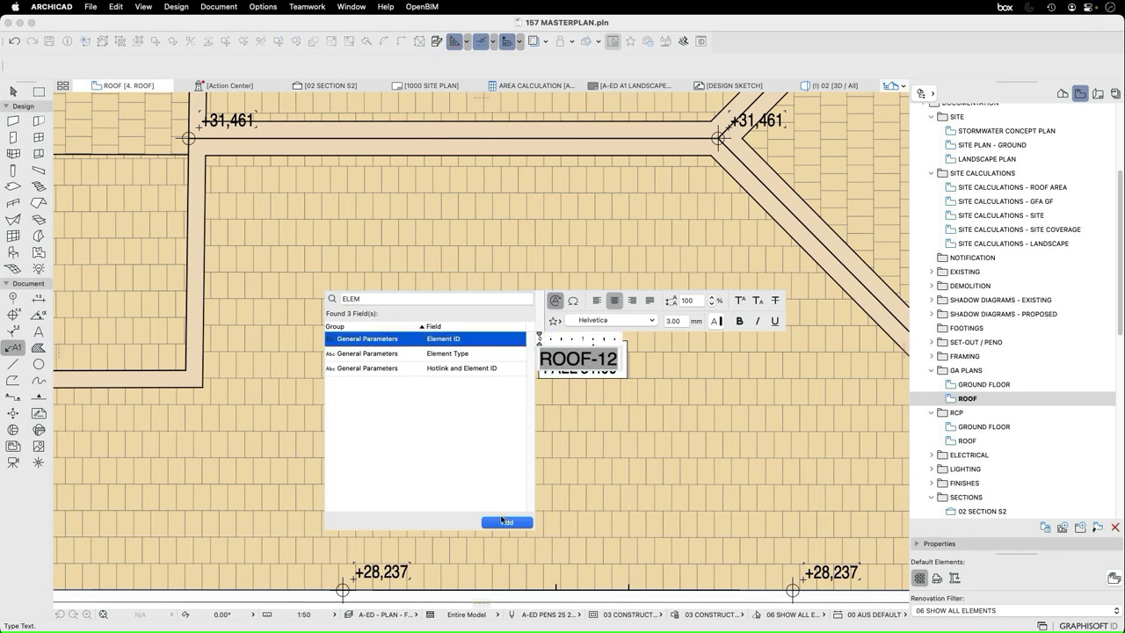
# Find the autotext fields matching ROOF PIT and insert the Roof Pitch field after the element ID in the label
pyautogui.press('Tab')
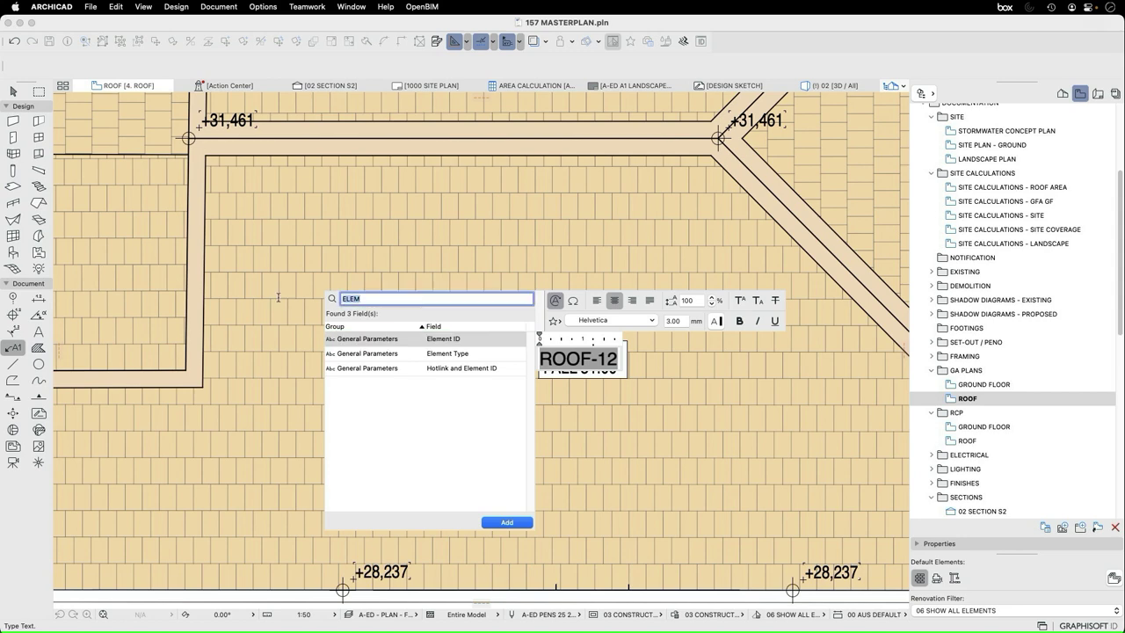
pyautogui.write('ROOF')
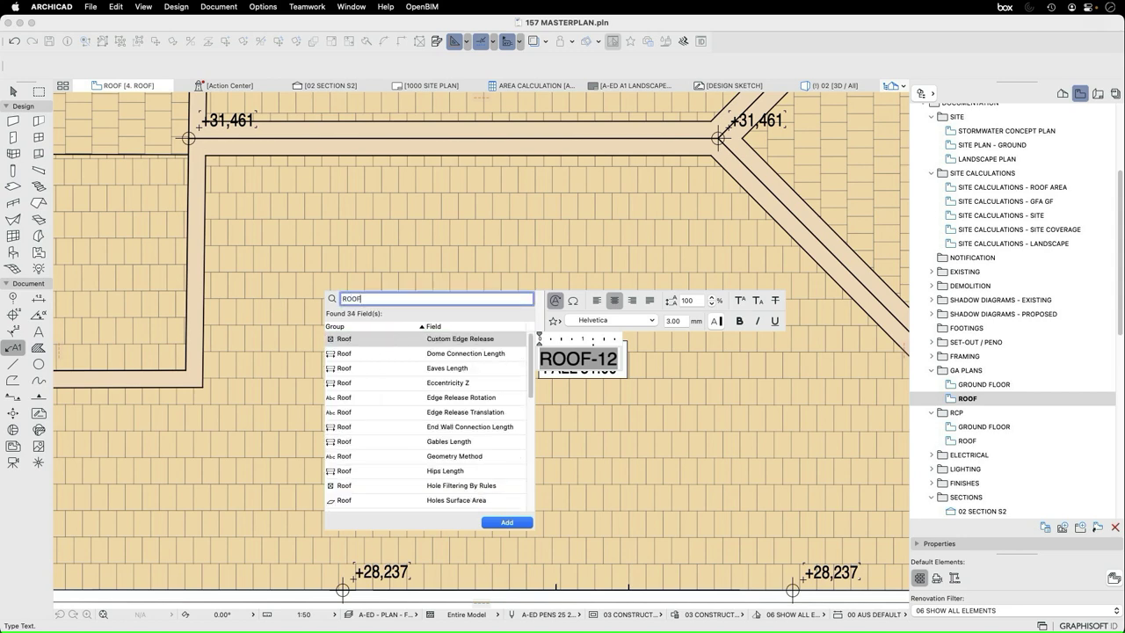
pyautogui.write(' Pi')
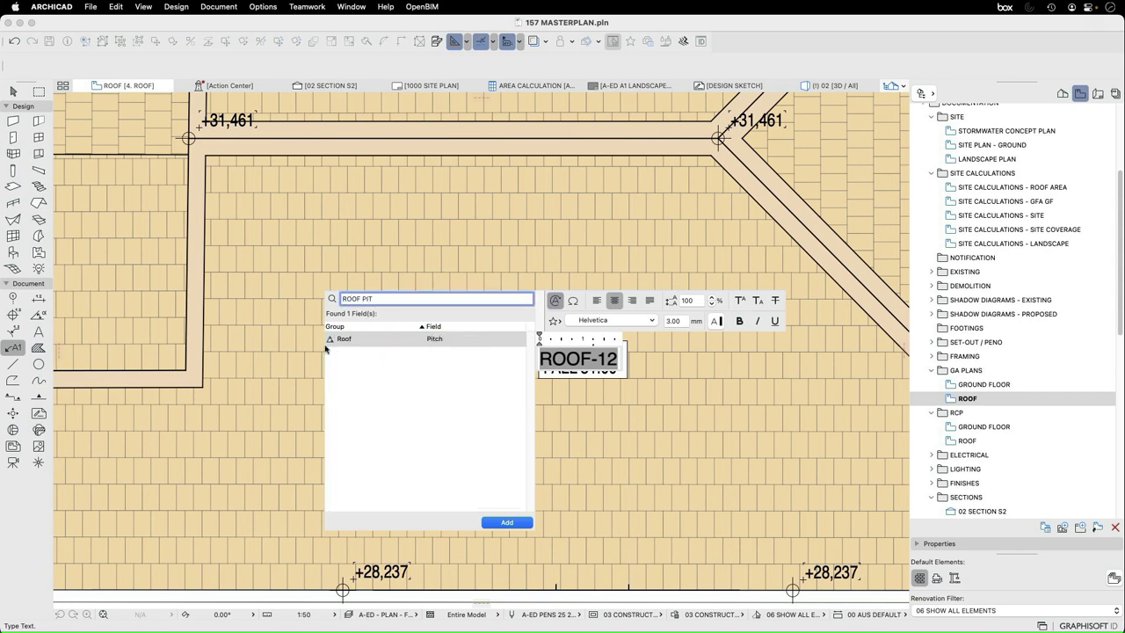
pyautogui.doubleClick(369, 339)
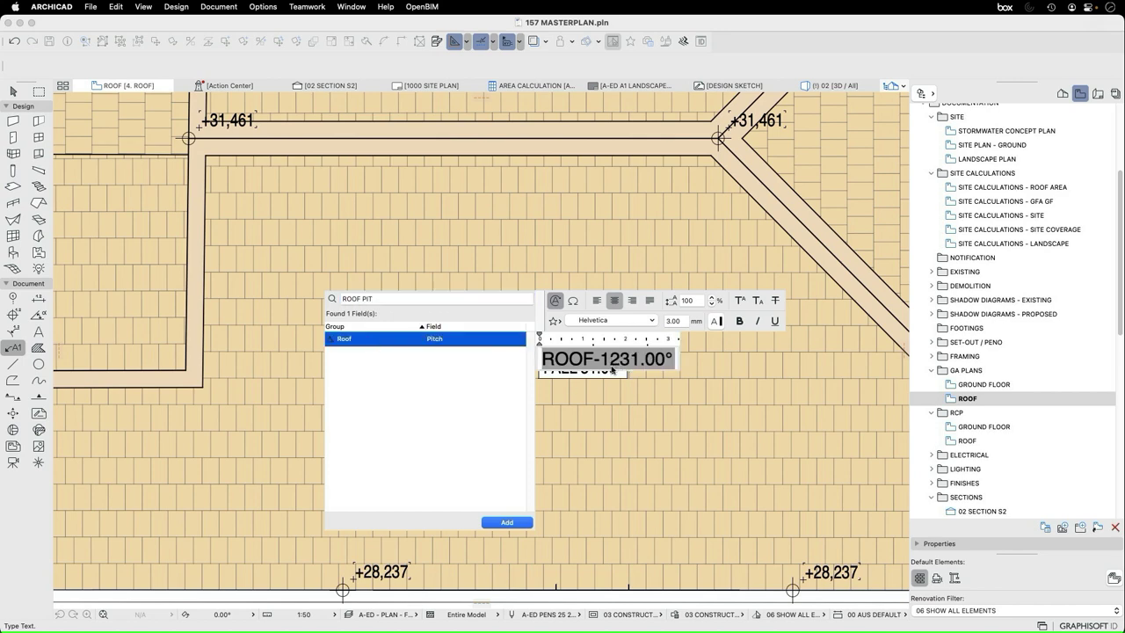
pyautogui.click(617, 446)
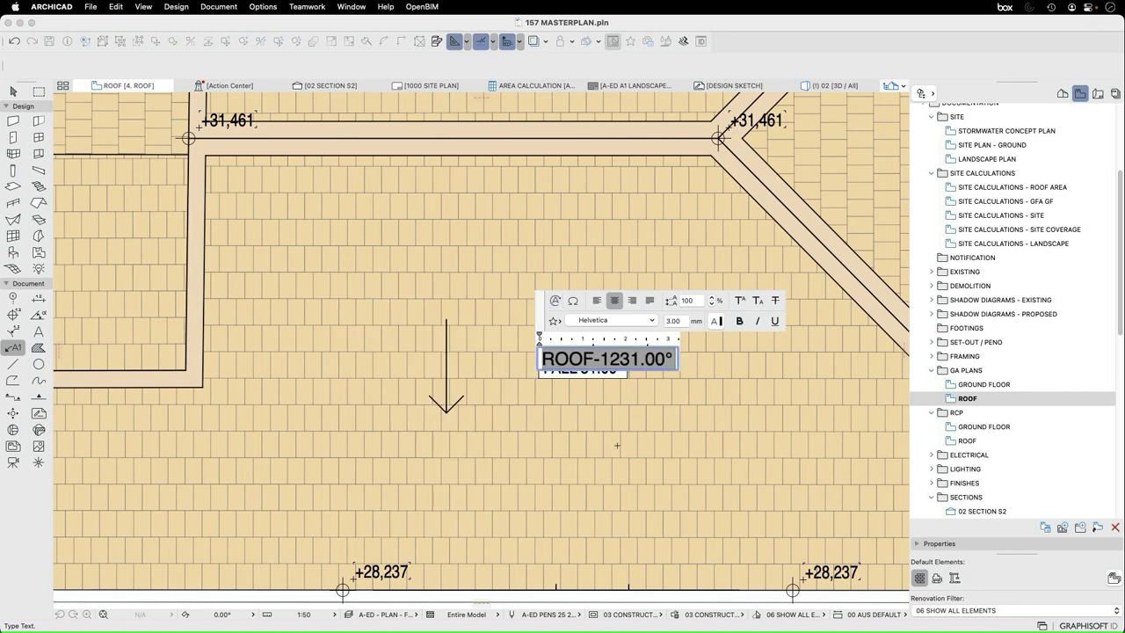
pyautogui.click(652, 397)
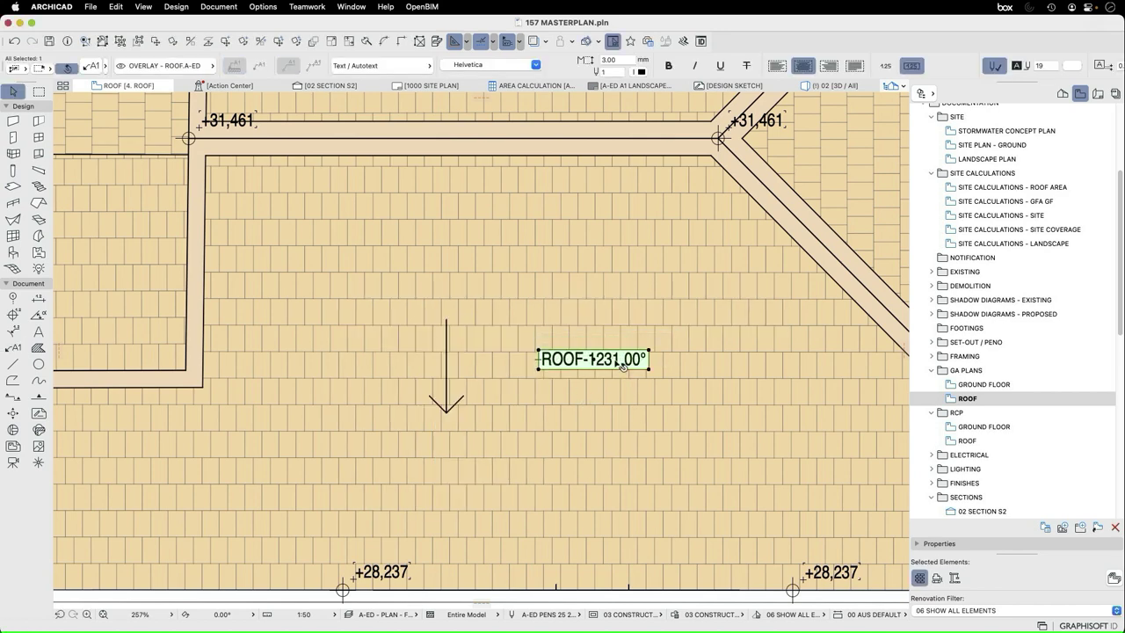
# Add the word FALL before the pitch in the lower roof label and start it on a second line below the element ID
pyautogui.doubleClick(615, 361)
pyautogui.tripleClick(622, 359)
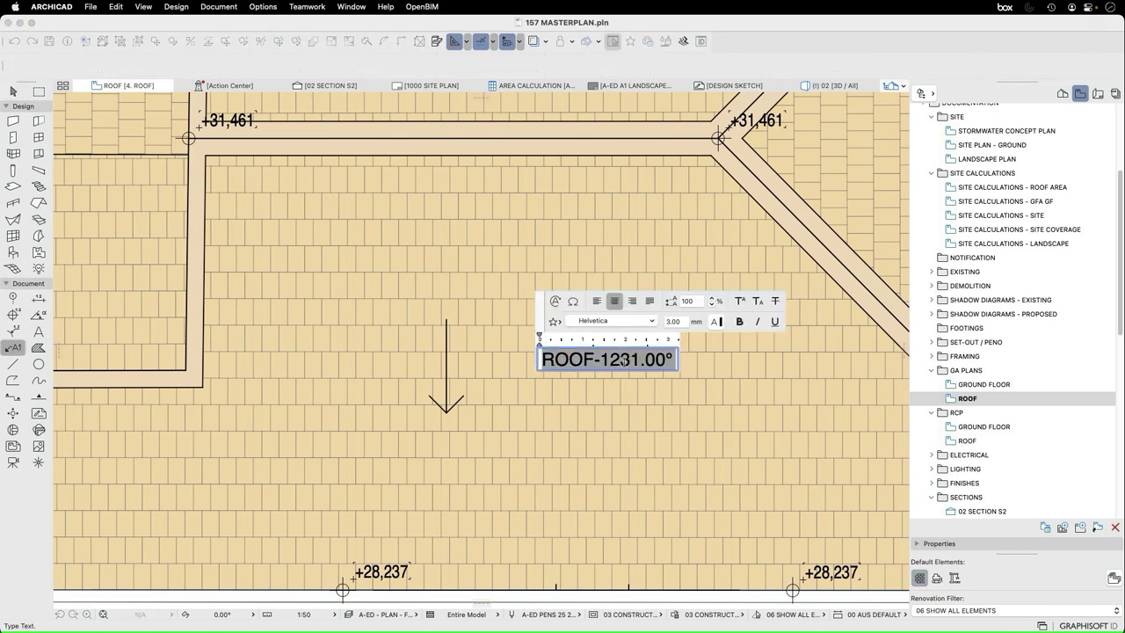
pyautogui.click(622, 360)
pyautogui.write('FALL')
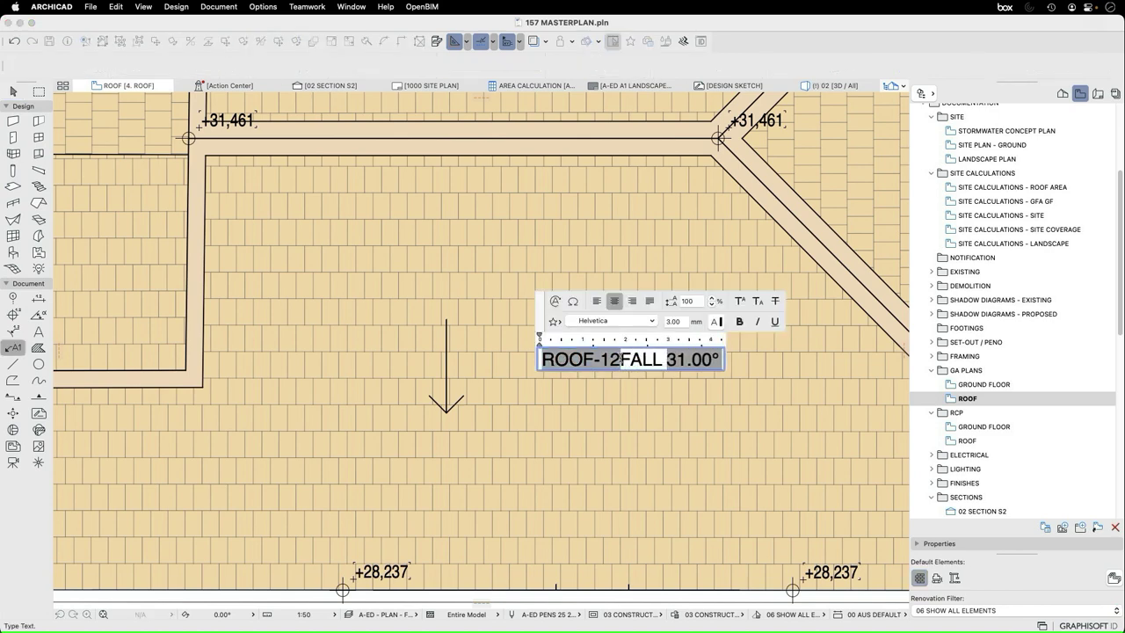
pyautogui.press('Return')
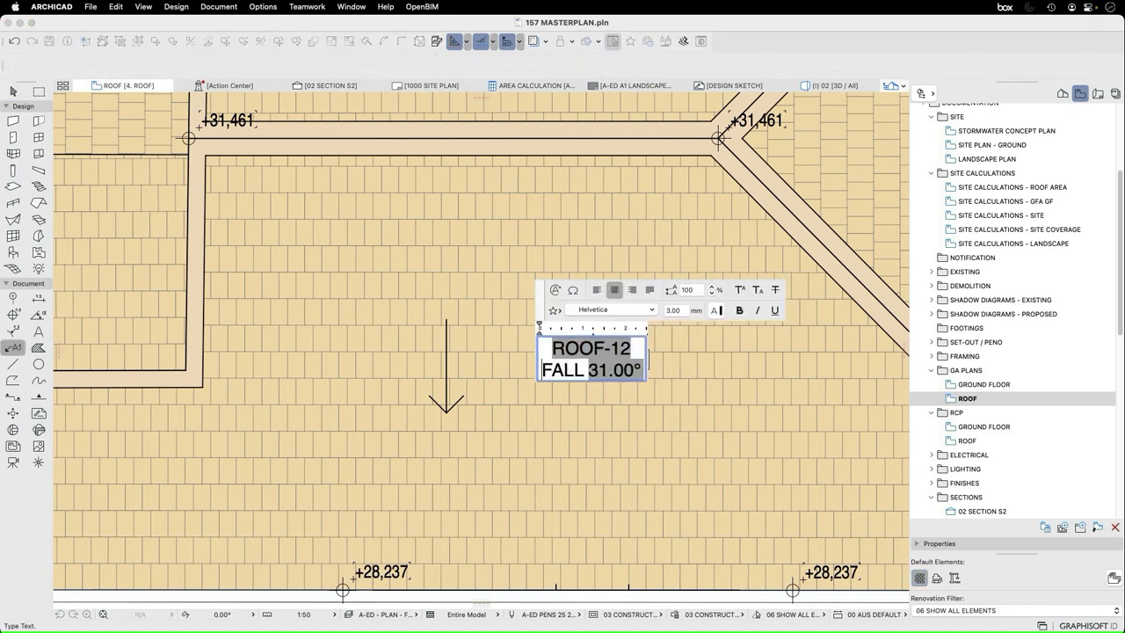
pyautogui.click(597, 437)
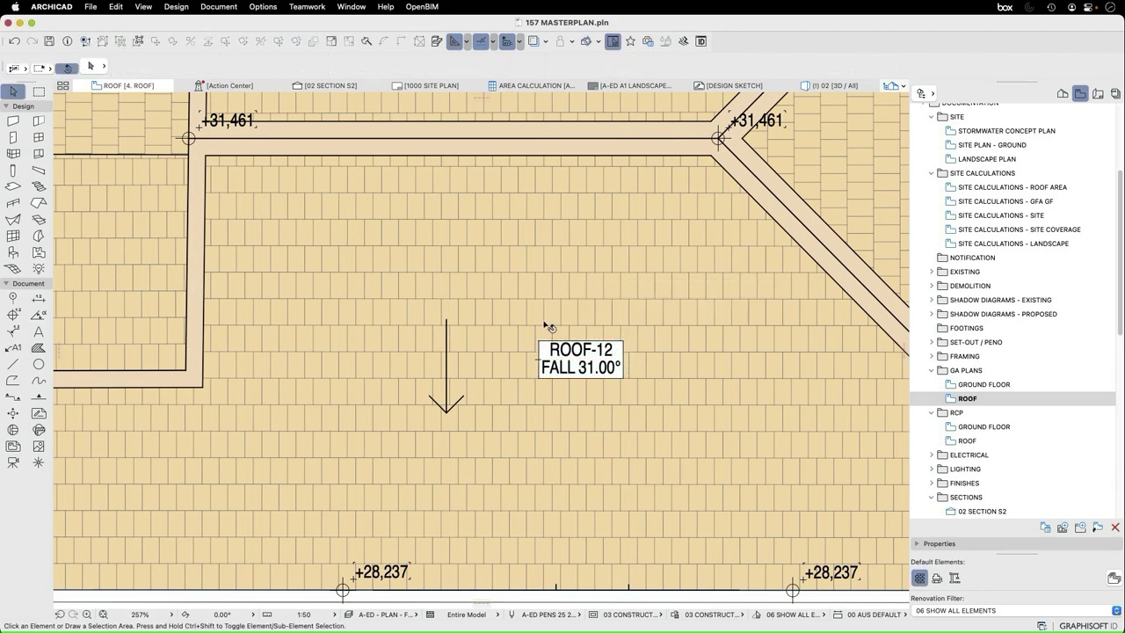
# Set the element ID of all the tiled roof planes together to TRT TFR
pyautogui.scroll(-5, 548, 335)
pyautogui.scroll(8, 580, 382)
pyautogui.click(596, 316)
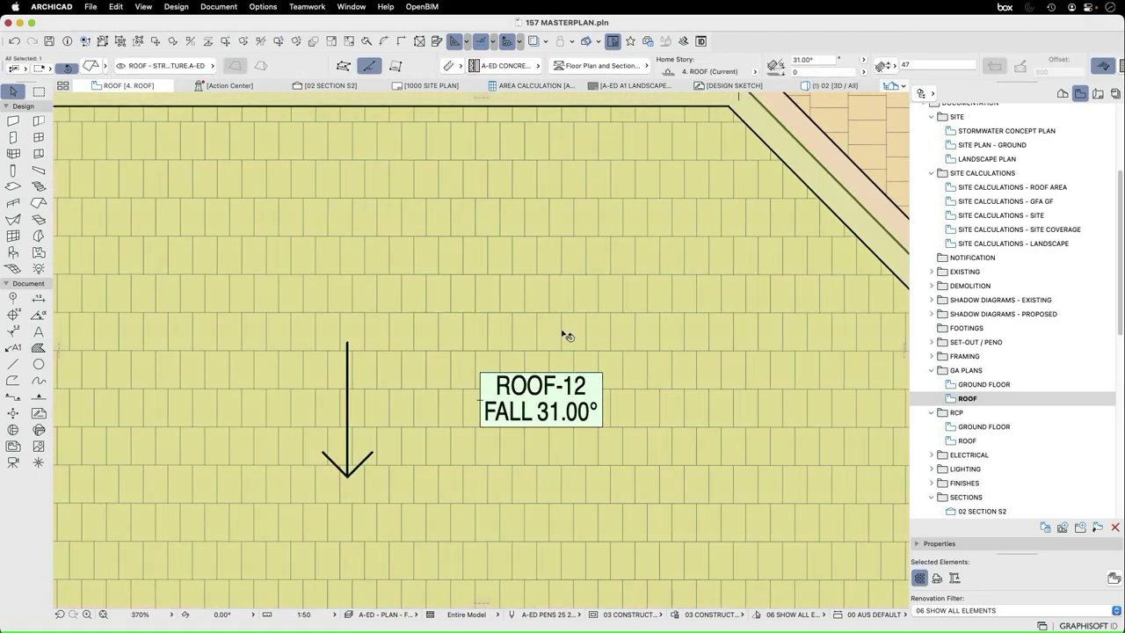
pyautogui.scroll(-6, 703, 246)
pyautogui.keyDown('shift'); pyautogui.click(569, 234); pyautogui.keyUp('shift')
pyautogui.keyDown('shift'); pyautogui.click(389, 239); pyautogui.keyUp('shift')
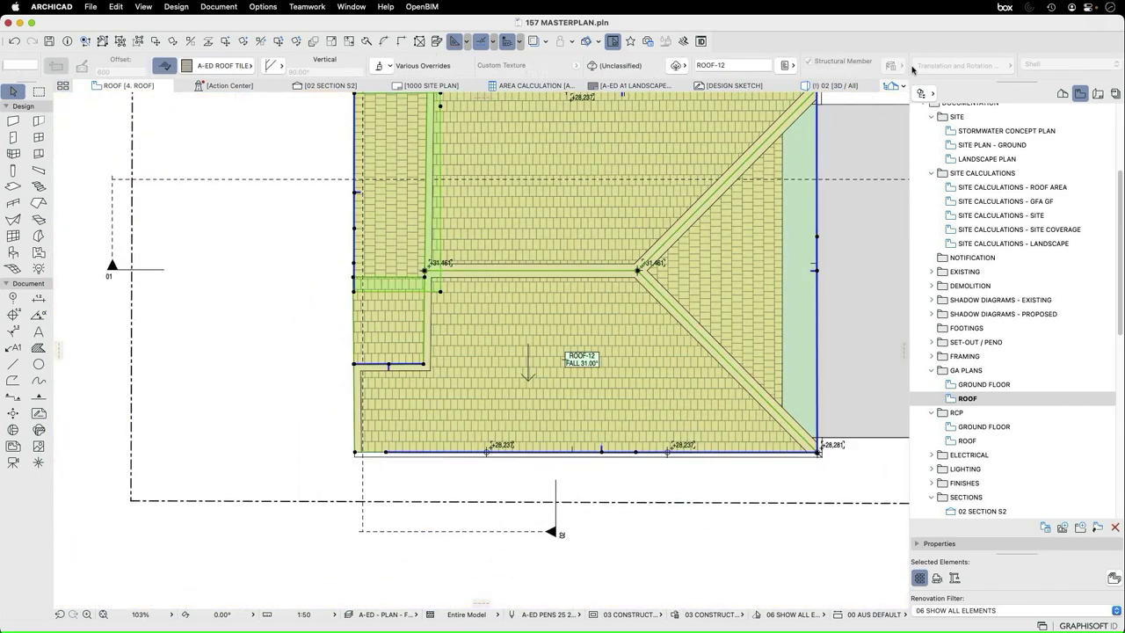
pyautogui.click(735, 67)
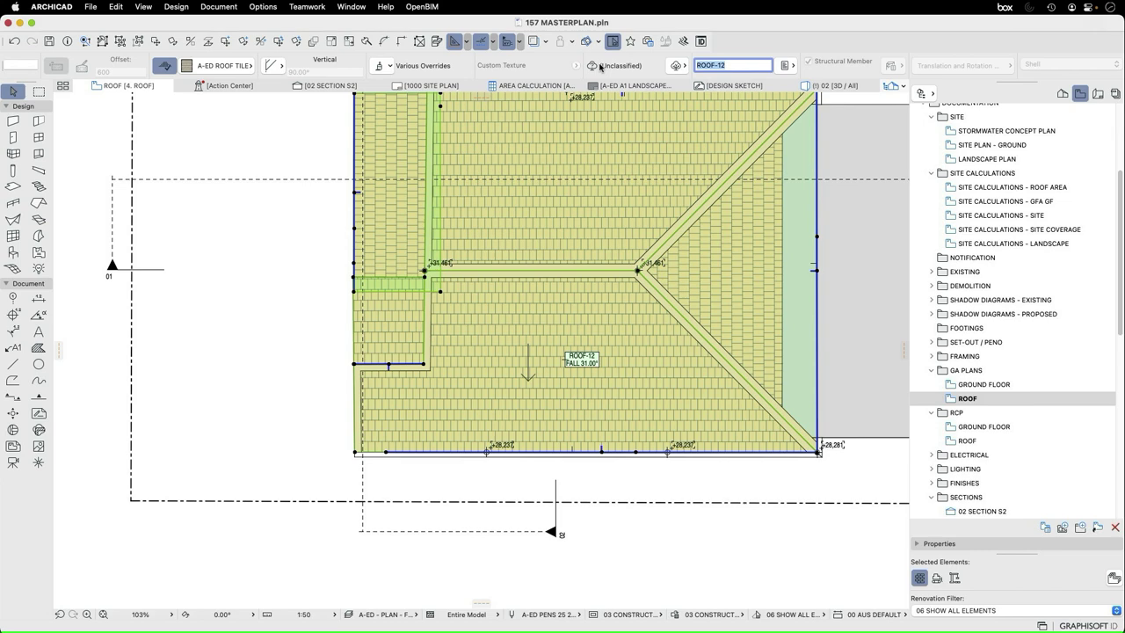
pyautogui.write('TRT TFR')
pyautogui.press('Return')
pyautogui.click(654, 560)
pyautogui.scroll(5, 582, 360)
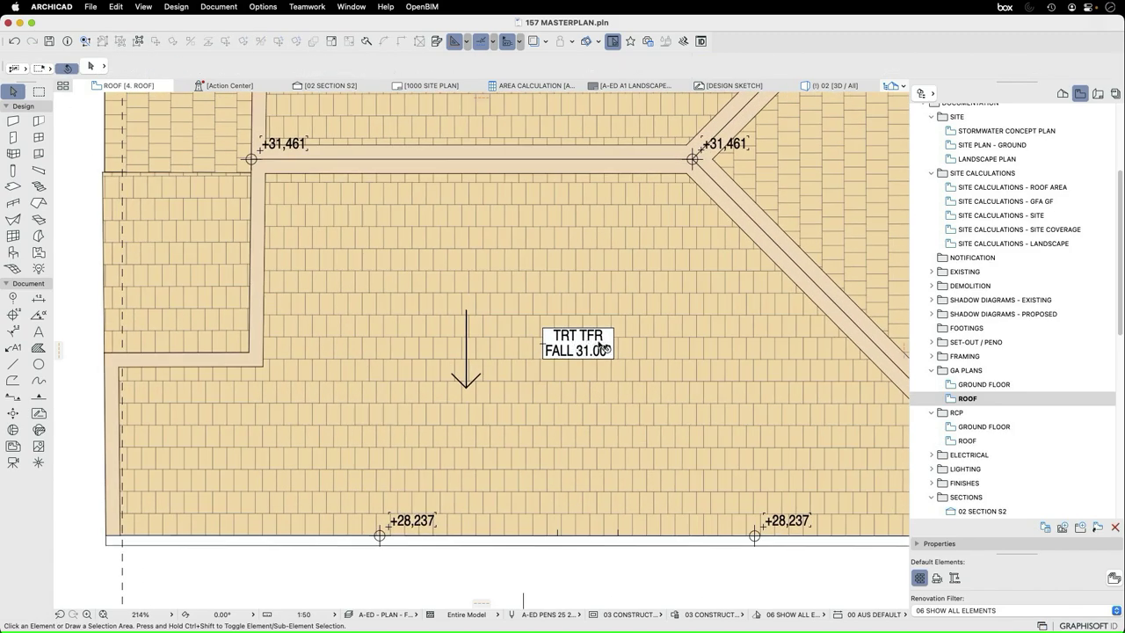
# Move the lower roof plane's label closer to the slope arrow
pyautogui.moveTo(594, 356); pyautogui.dragTo(562, 361)
pyautogui.press('Escape')
pyautogui.scroll(2, 571, 356)
pyautogui.scroll(-2, 560, 427)
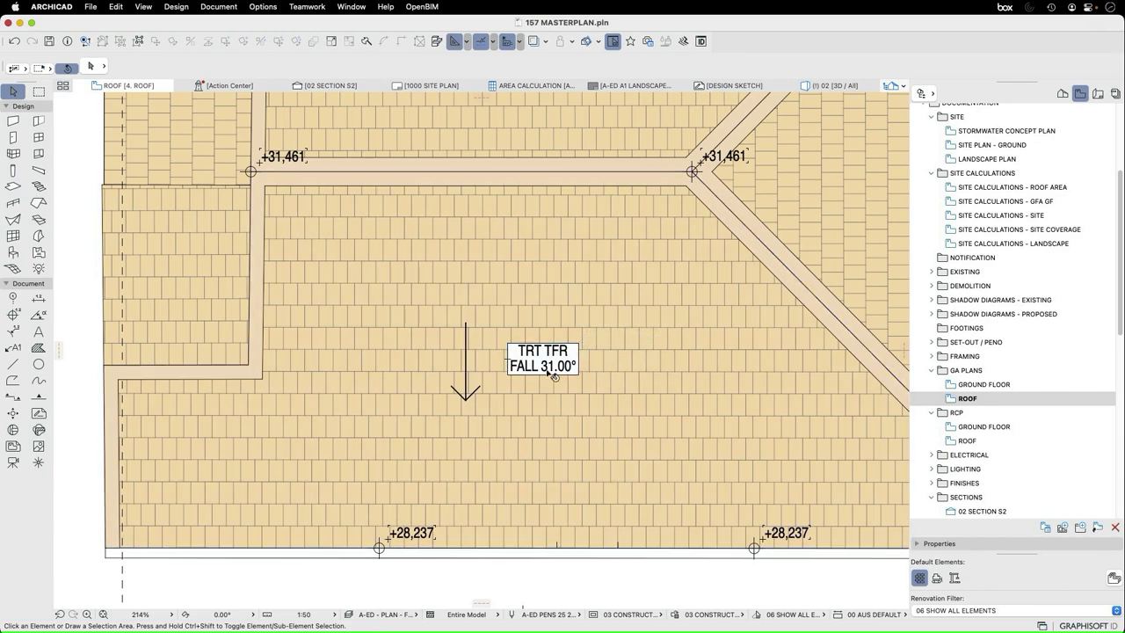
# Mirror a copy of the lower slope arrow and its label across the horizontal ridge onto the upper roof plane
pyautogui.scroll(-3, 554, 369)
pyautogui.scroll(1, 554, 350)
pyautogui.click(523, 397)
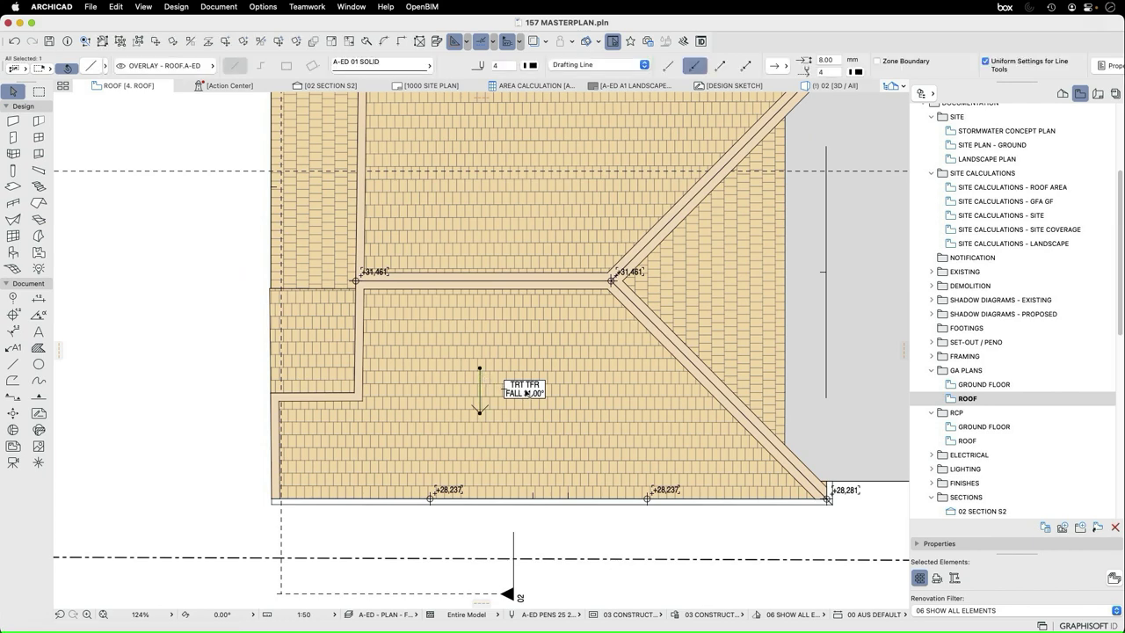
pyautogui.keyDown('shift'); pyautogui.click(526, 393); pyautogui.keyUp('shift')
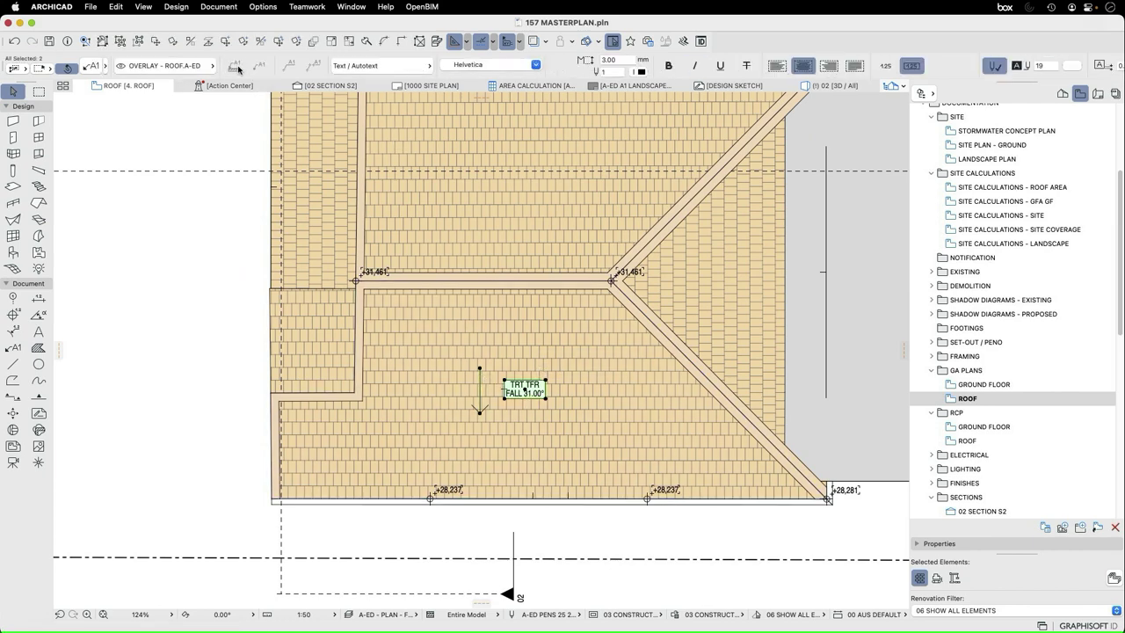
pyautogui.click(260, 40)
pyautogui.click(356, 282)
pyautogui.click(561, 281)
pyautogui.scroll(-5, 466, 338)
pyautogui.scroll(5, 485, 387)
pyautogui.press('Escape')
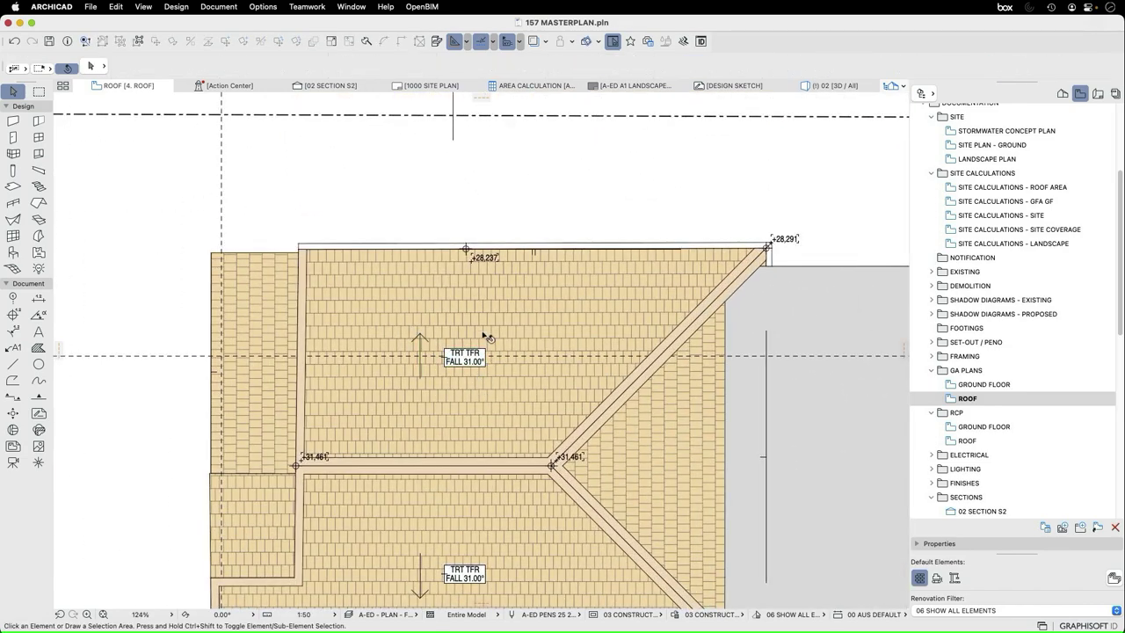
# Check which roof plane the mirrored label is linked to, and replace it with a new text label attached to the upper roof plane
pyautogui.scroll(-3, 485, 327)
pyautogui.scroll(4, 487, 345)
pyautogui.click(471, 274)
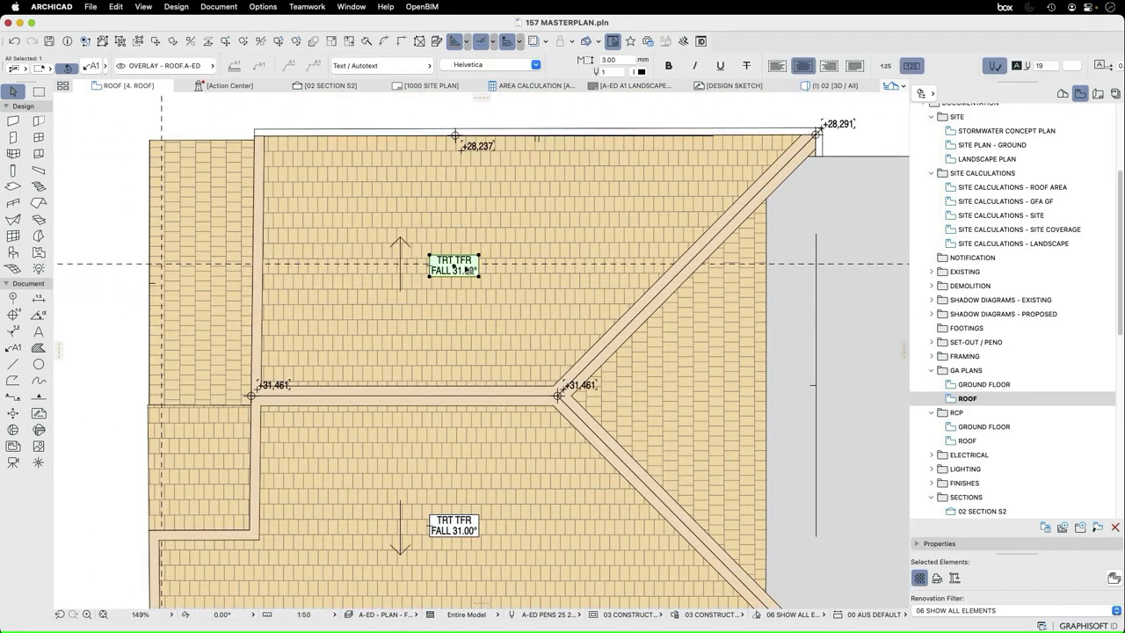
pyautogui.click(518, 527)
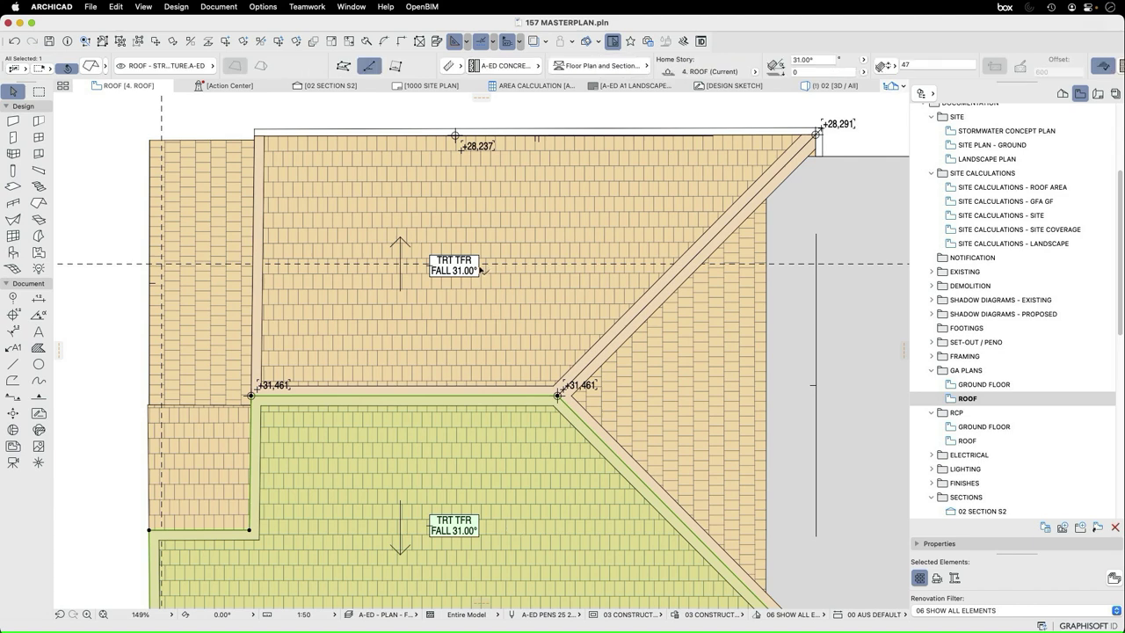
pyautogui.press('Escape')
pyautogui.click(454, 268)
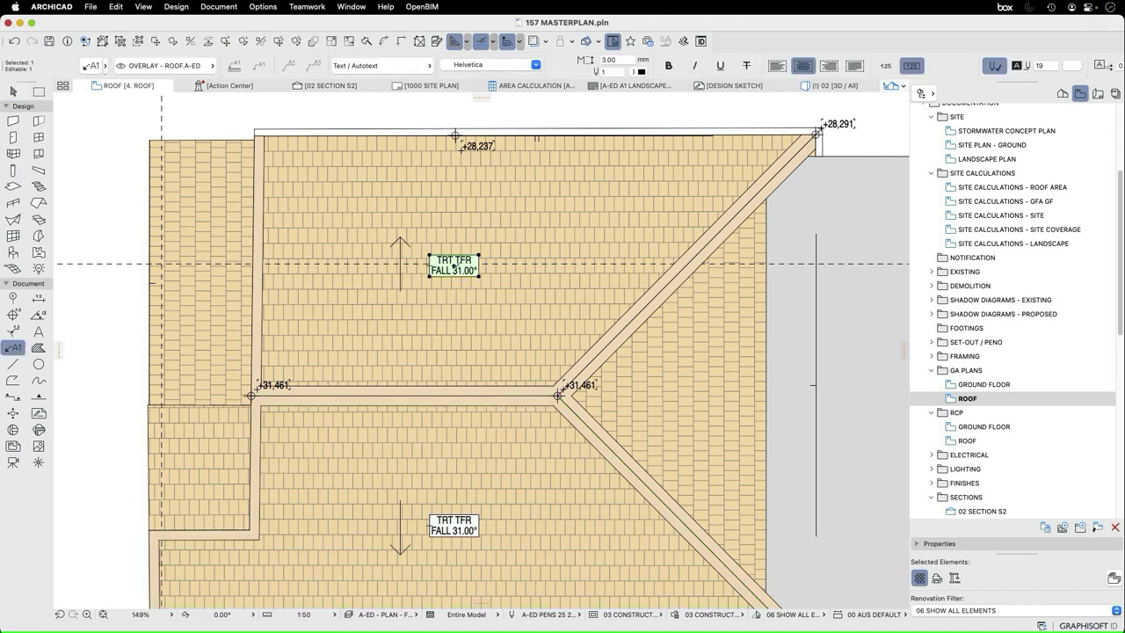
pyautogui.press('Delete')
pyautogui.click(450, 268)
pyautogui.press('Escape')
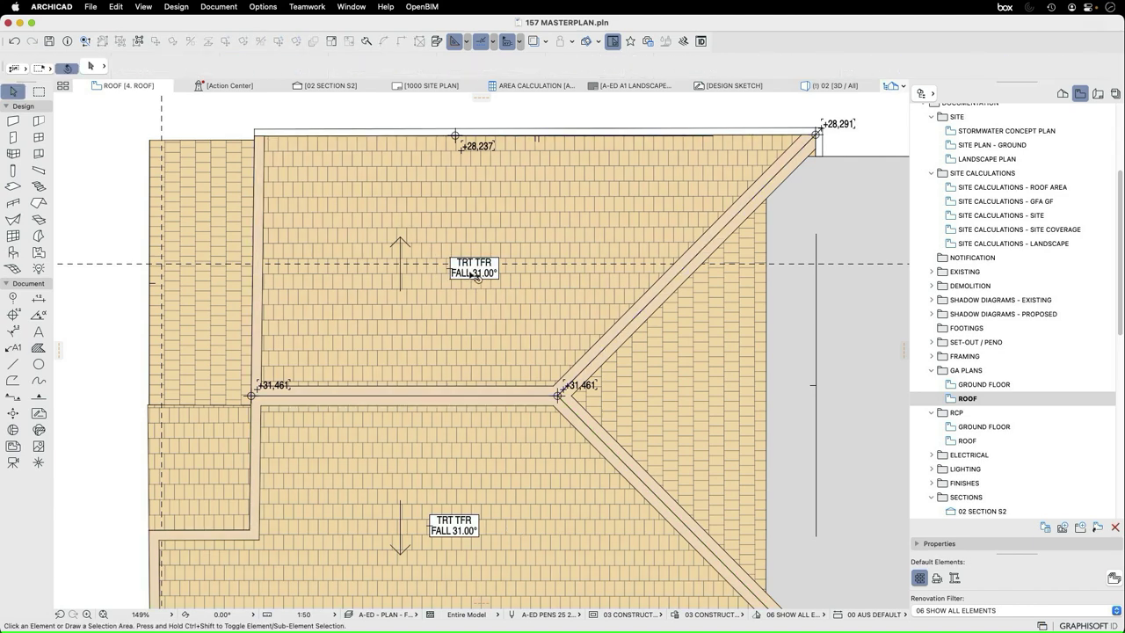
# Move the new upper label closer to its slope arrow and select the upper roof plane to check the association
pyautogui.moveTo(471, 275); pyautogui.dragTo(449, 277)
pyautogui.click(470, 303)
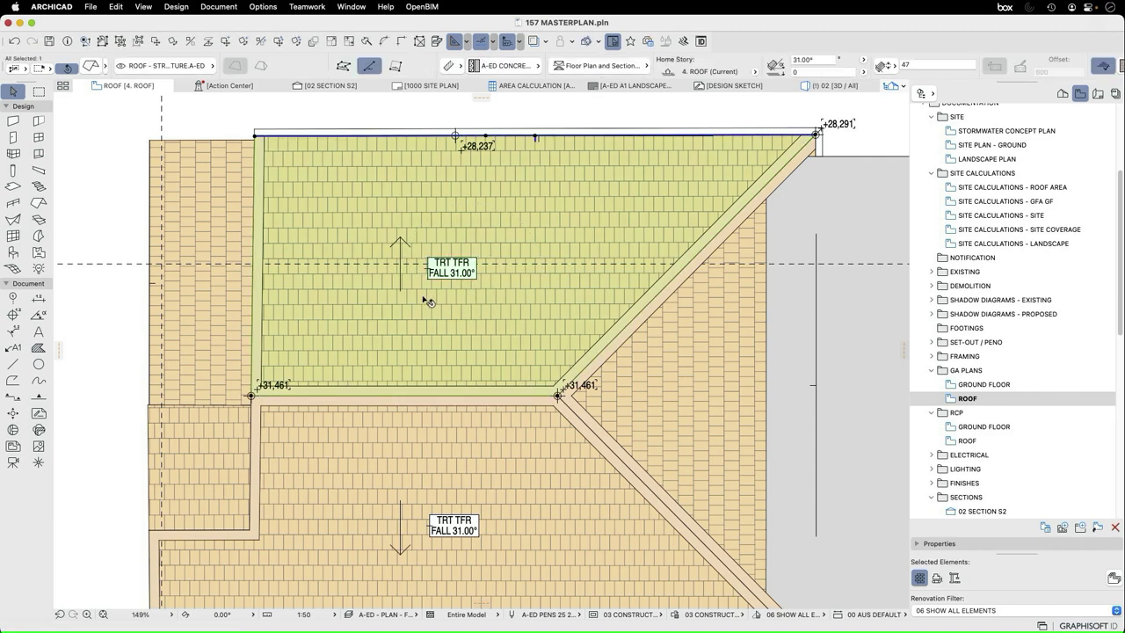
pyautogui.press('Escape')
pyautogui.scroll(-5, 489, 265)
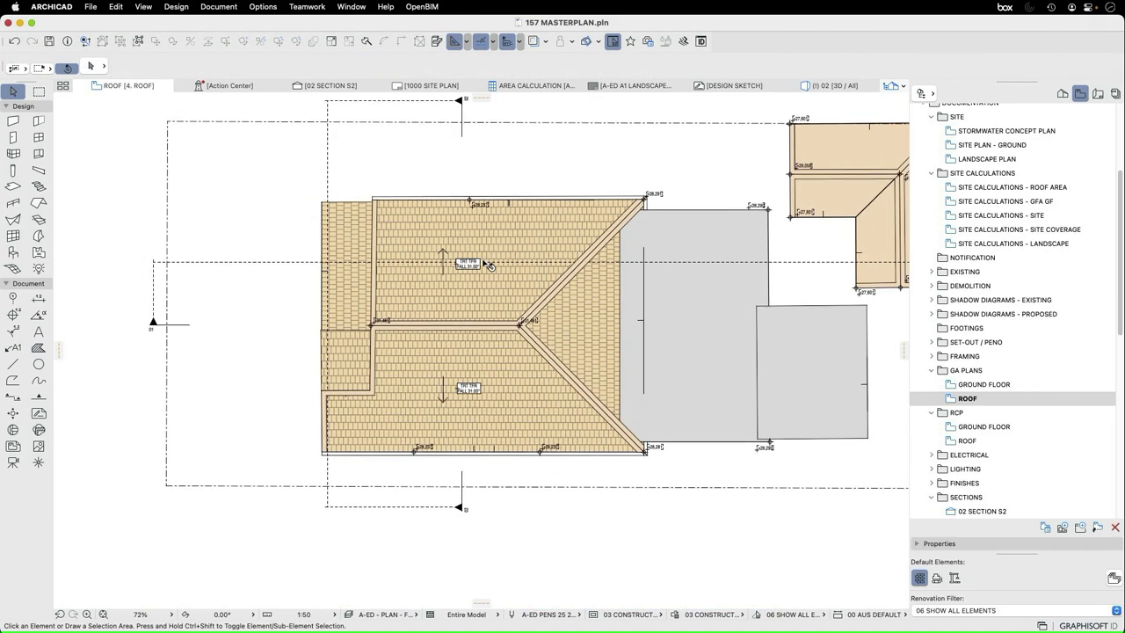
pyautogui.scroll(3, 480, 312)
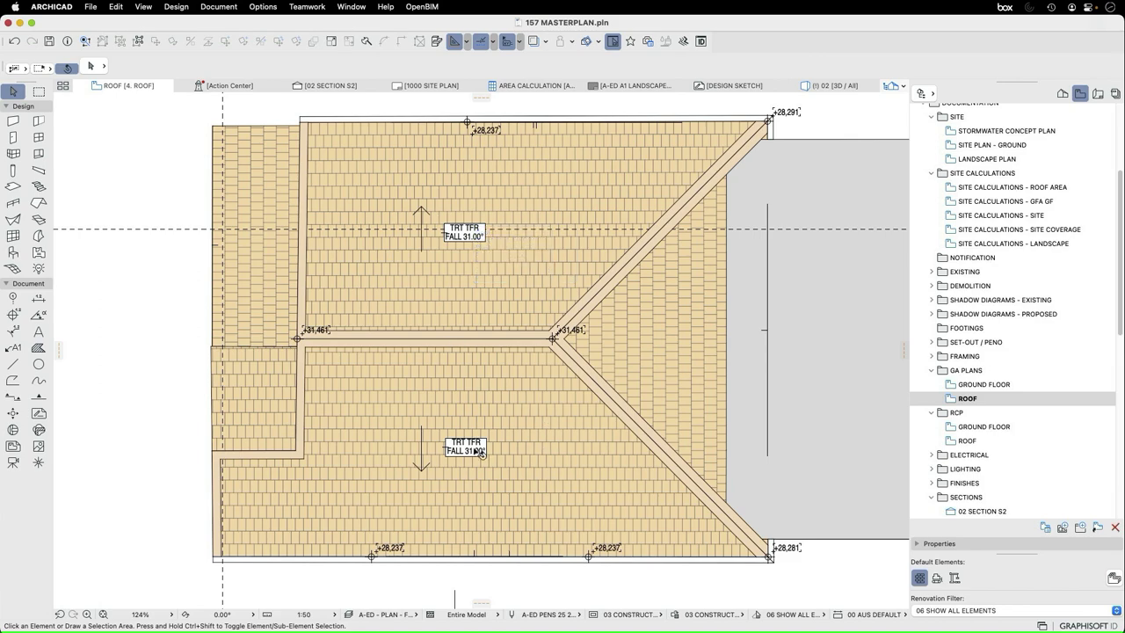
# Open section 02 from its marker on the roof plan using the current view settings
pyautogui.scroll(-3, 481, 451)
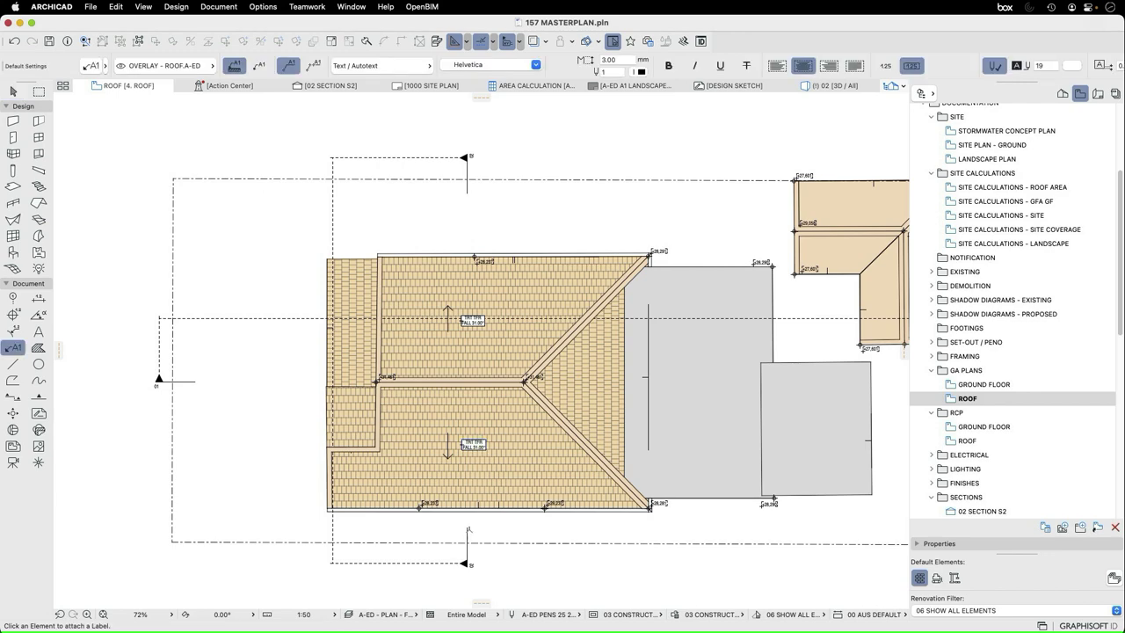
pyautogui.click(463, 563)
pyautogui.rightClick(260, 437)
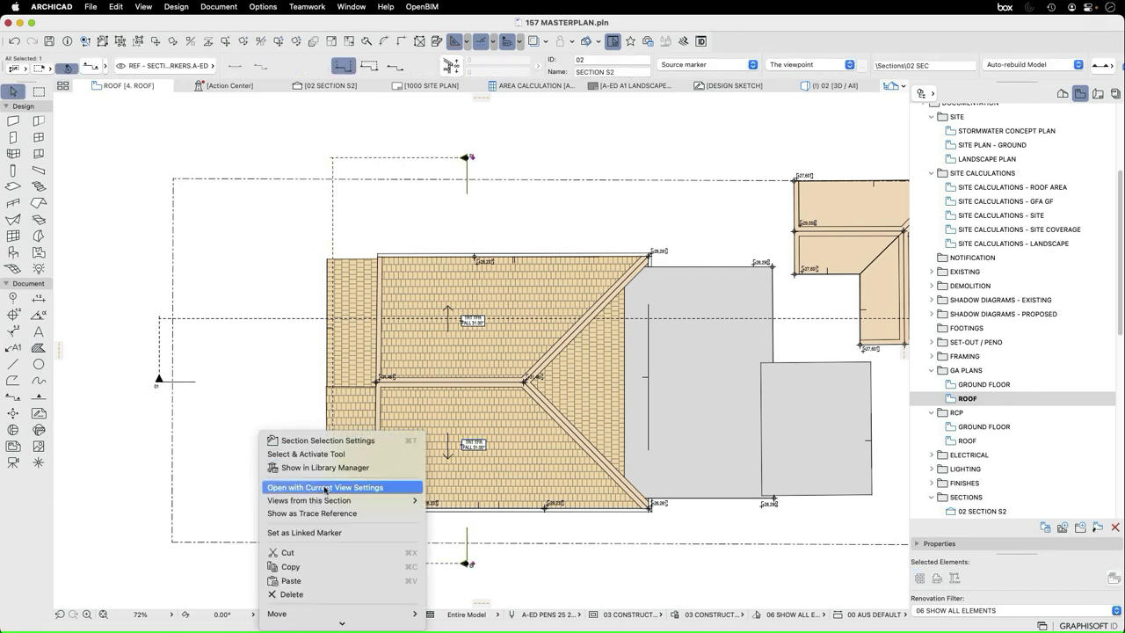
pyautogui.click(325, 487)
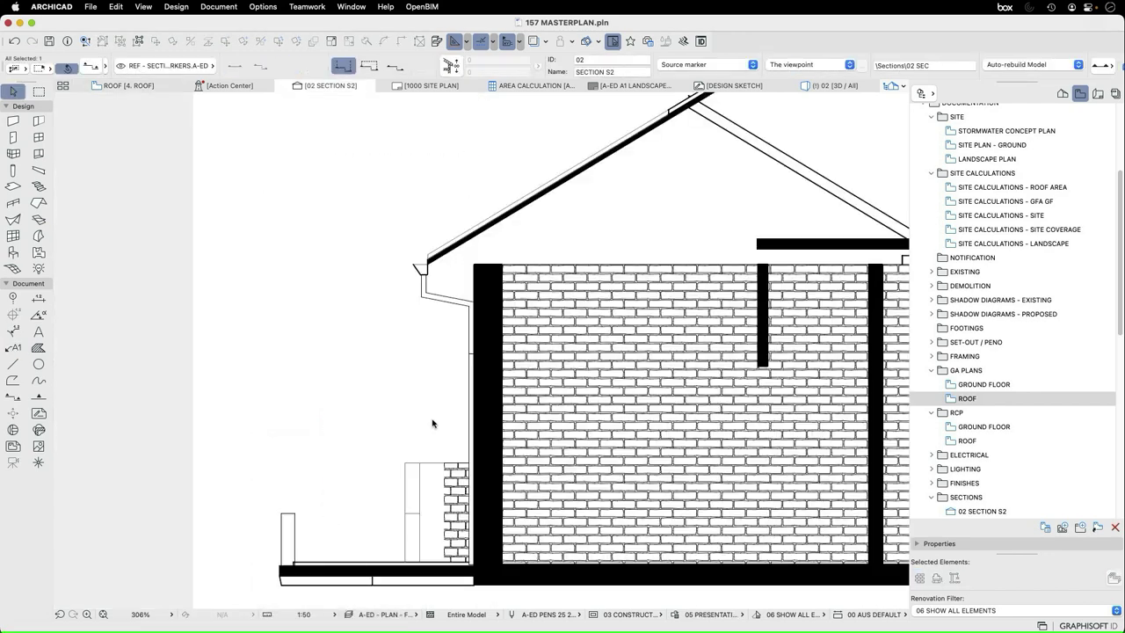
# Attach a text label to the sloping roof in the section and move it above the roof near the eave
pyautogui.scroll(-5, 398, 367)
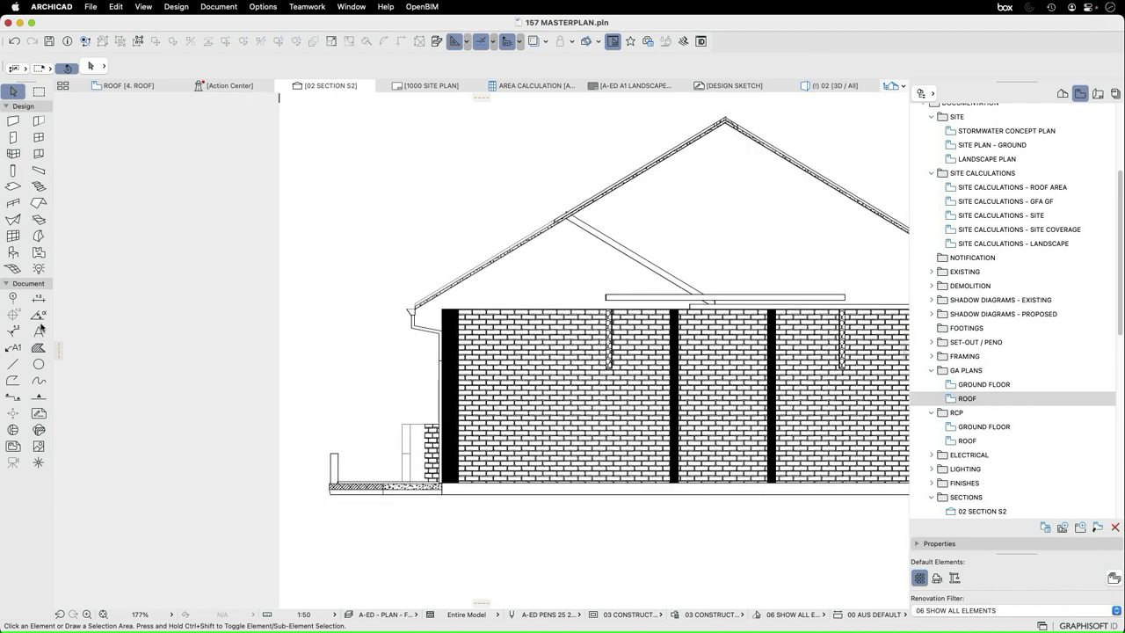
pyautogui.click(14, 347)
pyautogui.scroll(5, 479, 274)
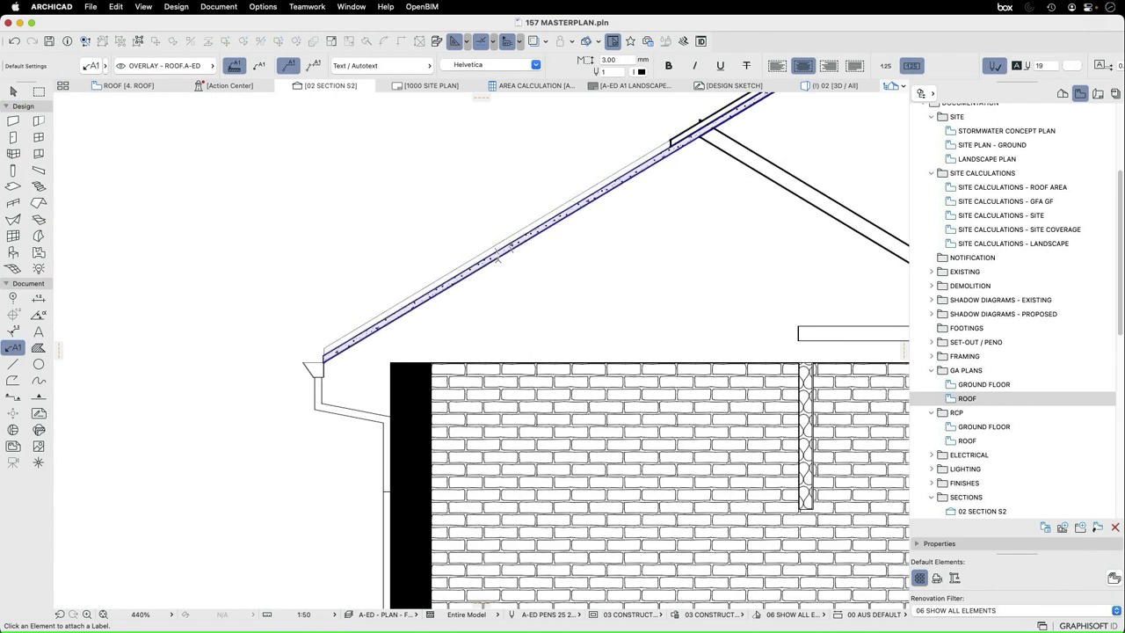
pyautogui.click(496, 255)
pyautogui.press('Escape')
pyautogui.click(499, 237)
pyautogui.moveTo(570, 258); pyautogui.dragTo(434, 135)
pyautogui.scroll(-4, 509, 257)
pyautogui.scroll(2, 510, 258)
pyautogui.scroll(-3, 511, 276)
pyautogui.scroll(3, 511, 276)
# Turn on the pointer for the section's roof label in its settings
pyautogui.click(476, 277)
pyautogui.click(449, 264)
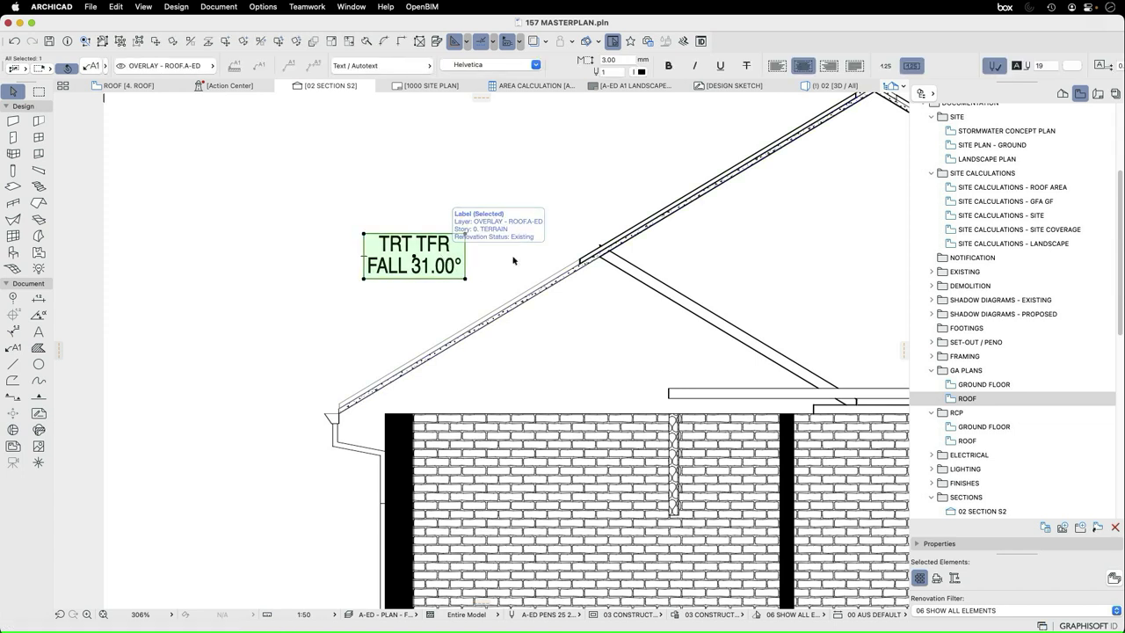
pyautogui.click(450, 319)
pyautogui.click(435, 268)
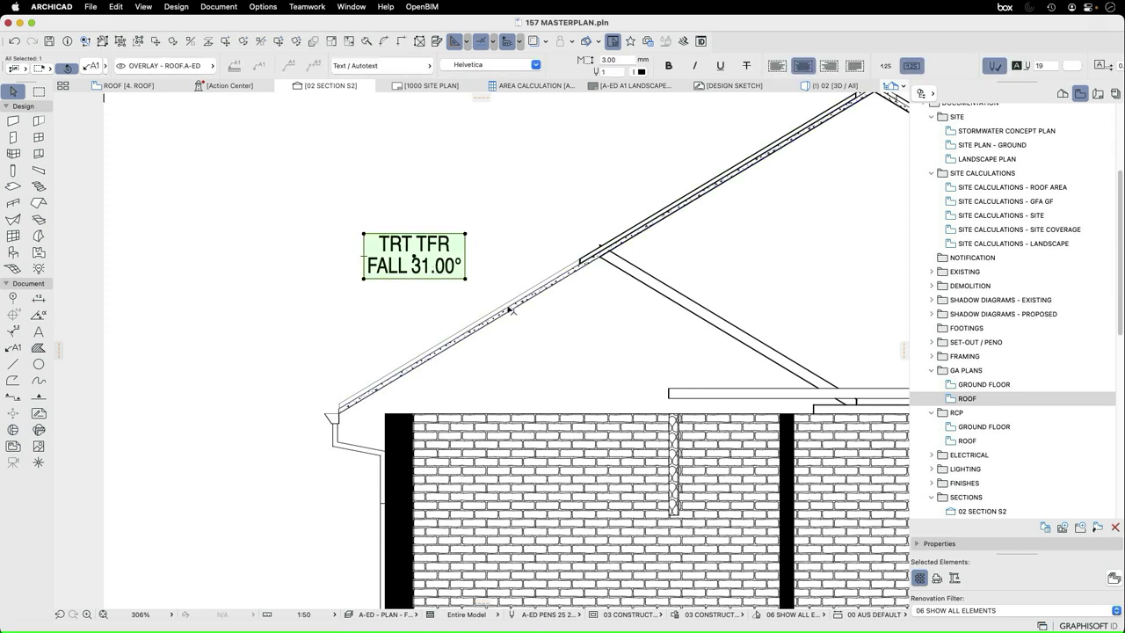
pyautogui.press('super+t')
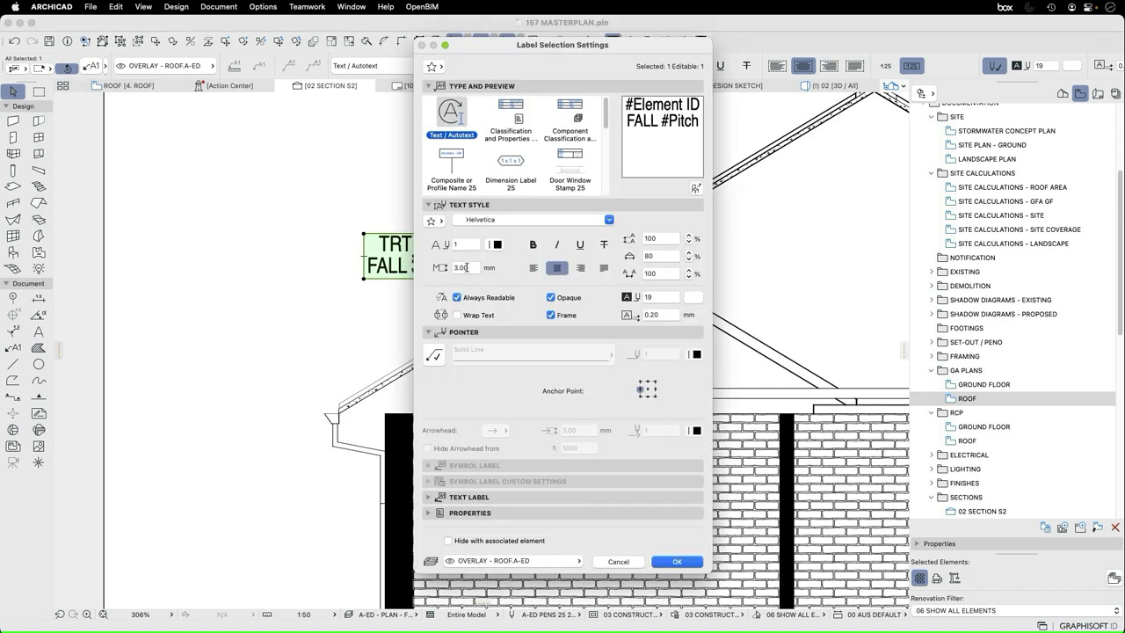
pyautogui.click(434, 356)
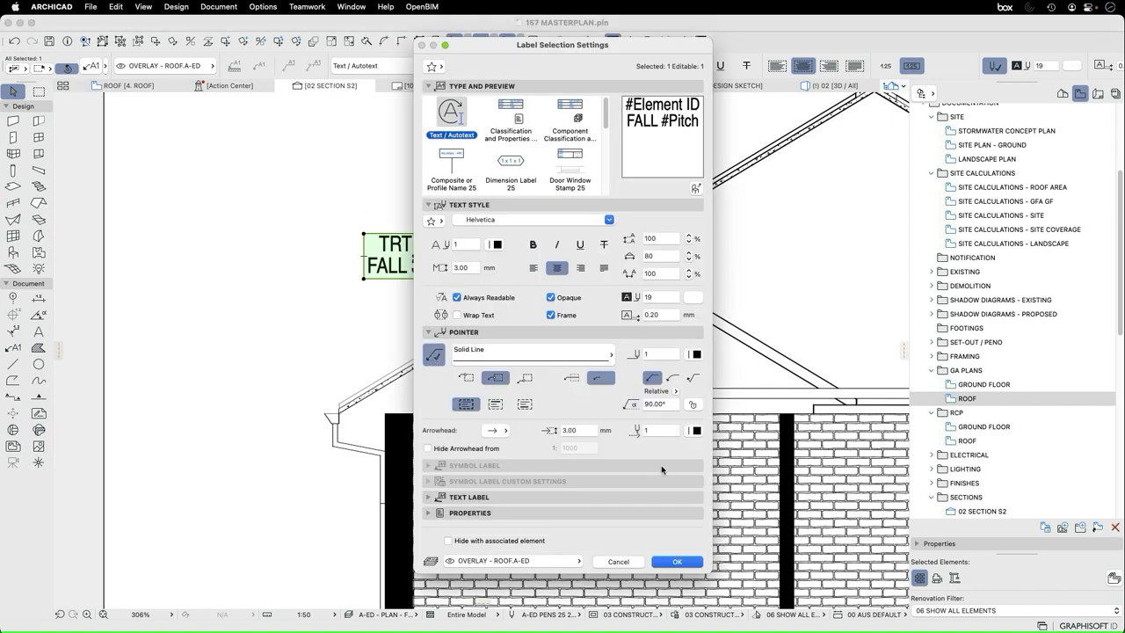
pyautogui.click(678, 562)
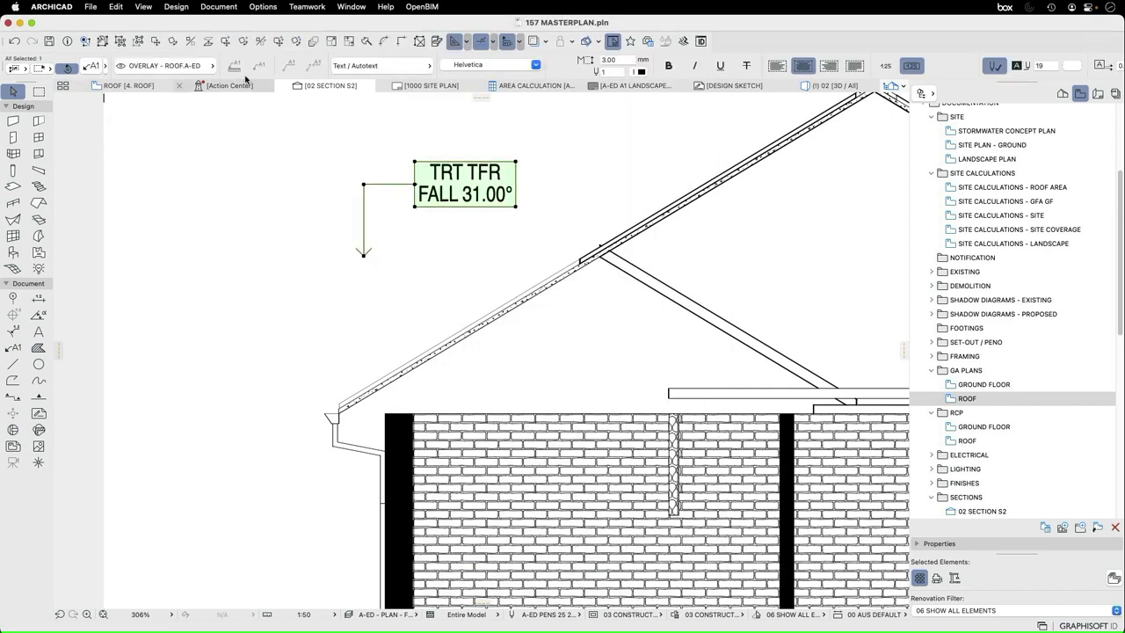
# Move the roof label so its arrowhead touches the left roof slope, and raise its text block clear above the roof
pyautogui.press('super+m')
pyautogui.click(442, 250)
pyautogui.click(442, 149)
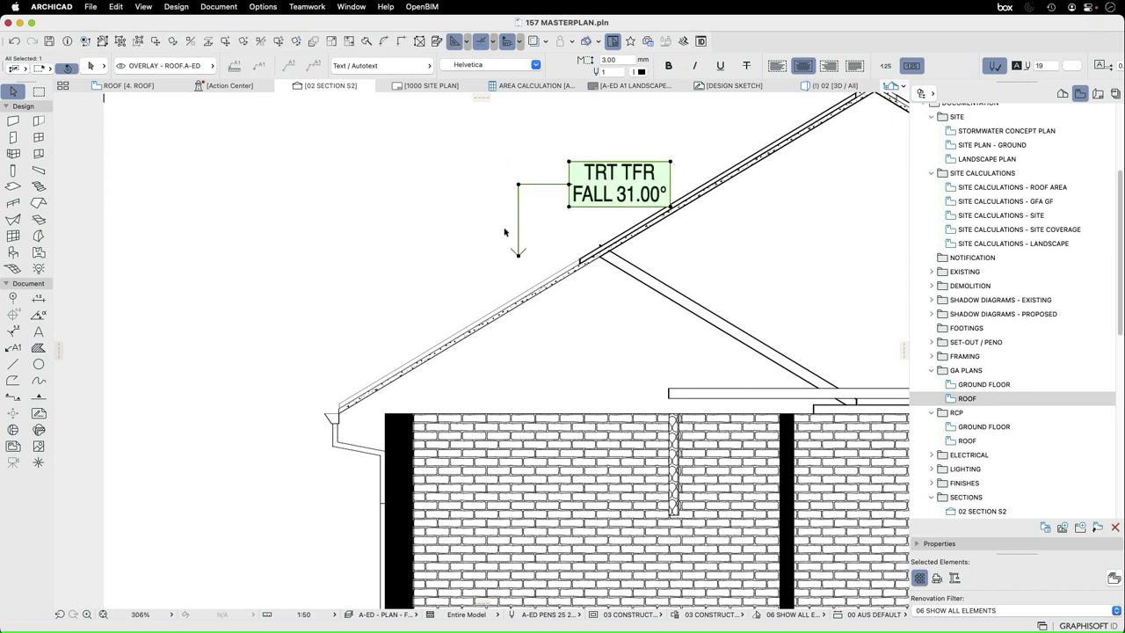
pyautogui.press('Escape')
pyautogui.moveTo(518, 255); pyautogui.dragTo(519, 304)
pyautogui.click(519, 299)
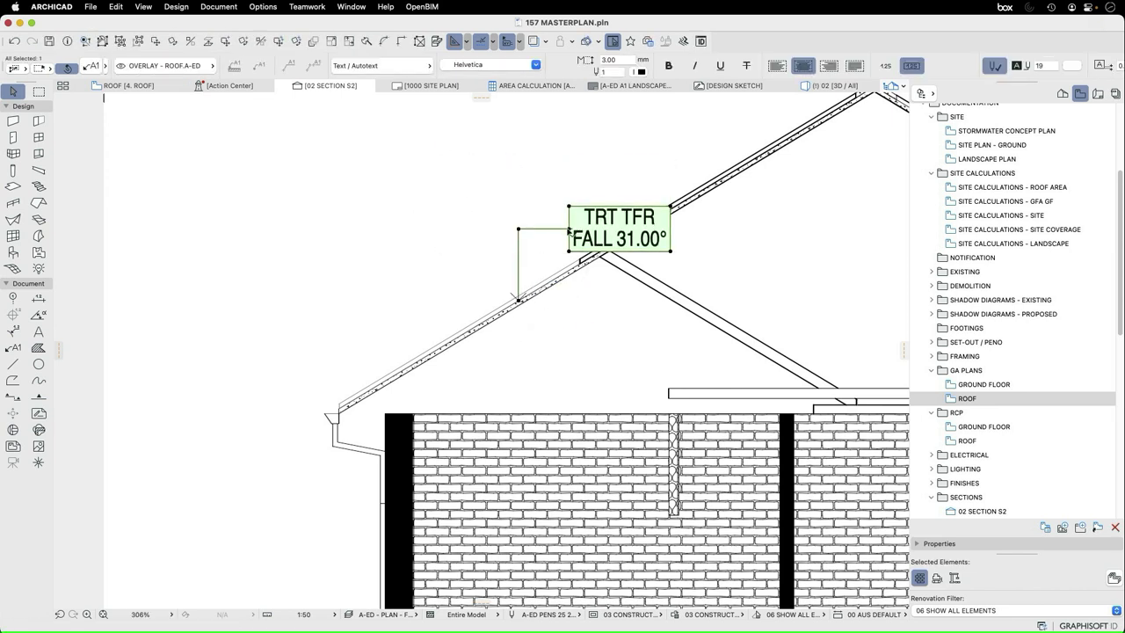
pyautogui.click(569, 228)
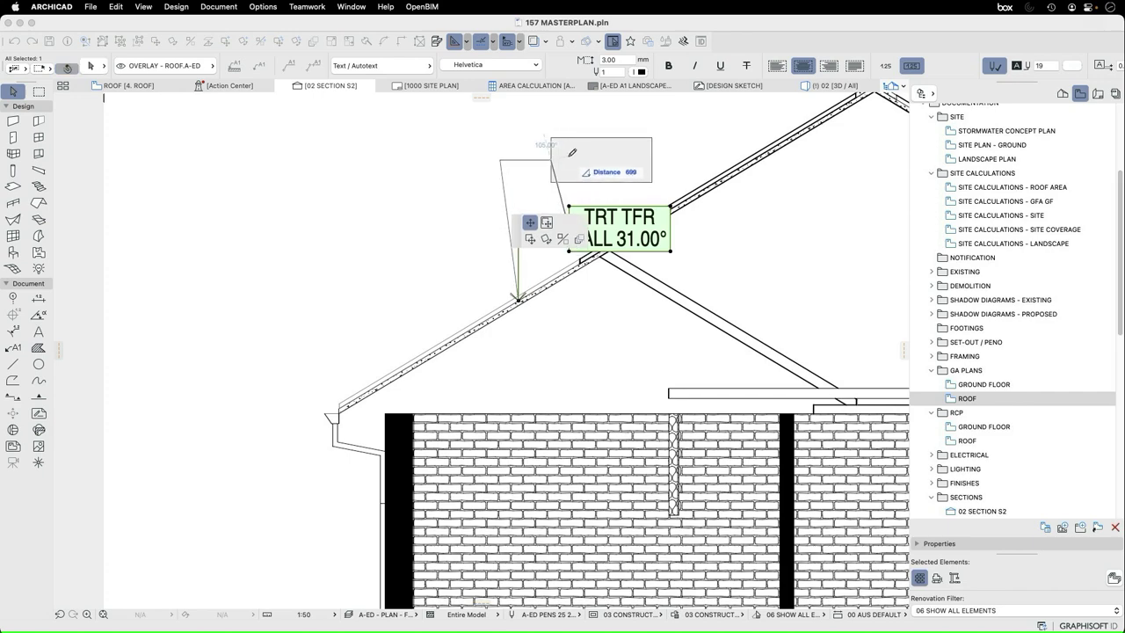
pyautogui.click(570, 149)
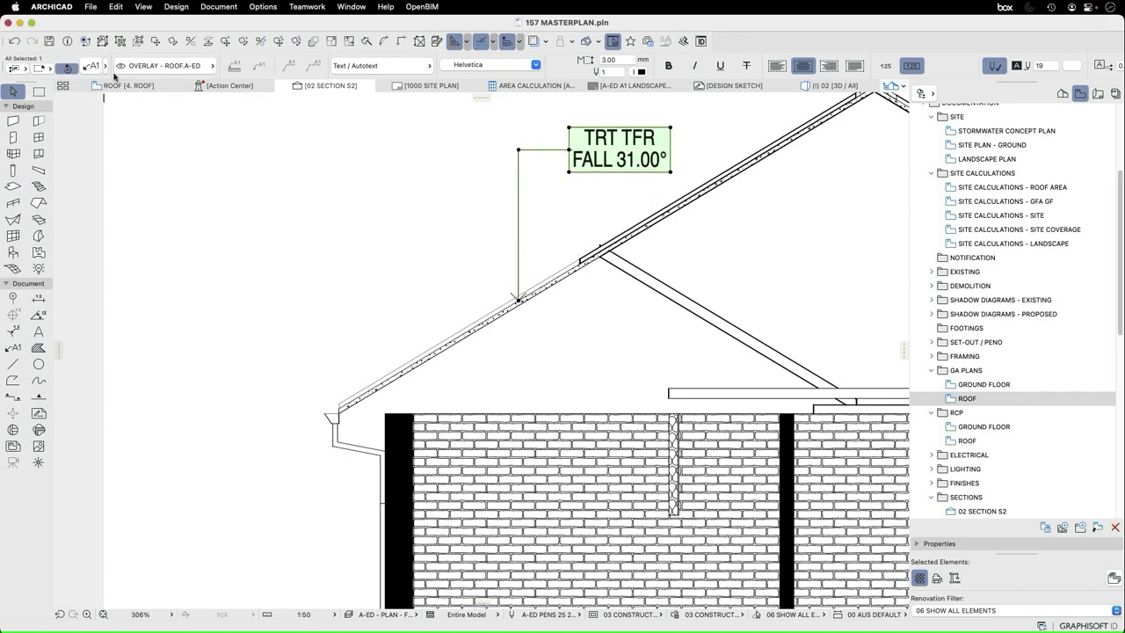
# Move the whole label across the ridge so its arrowhead sits on the right-hand roof slope
pyautogui.scroll(-3, 366, 325)
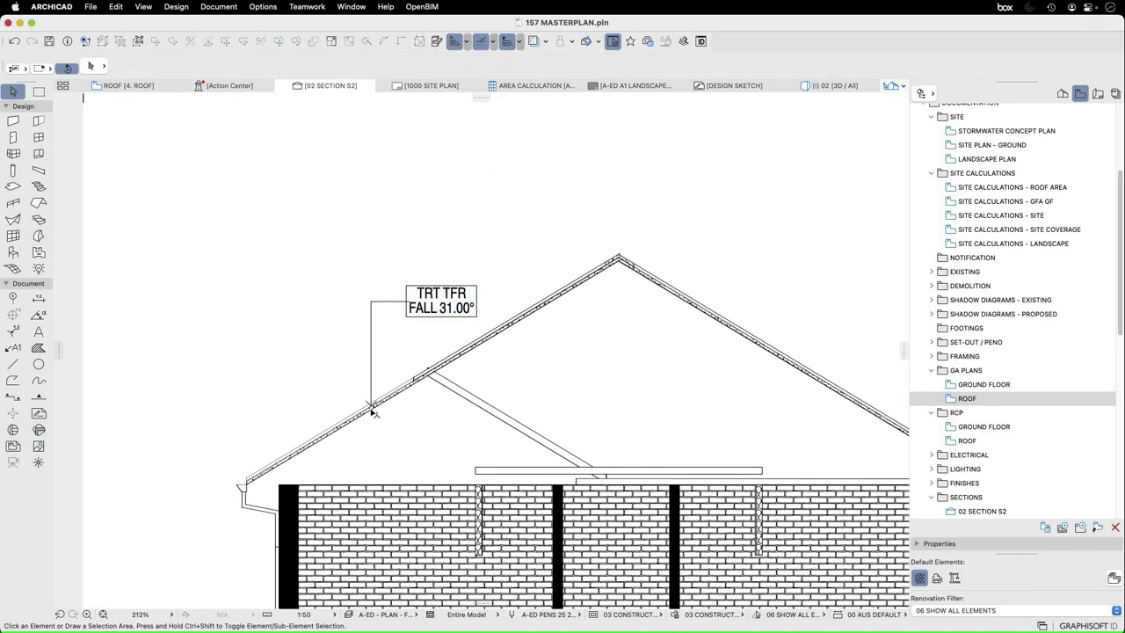
pyautogui.scroll(3, 798, 344)
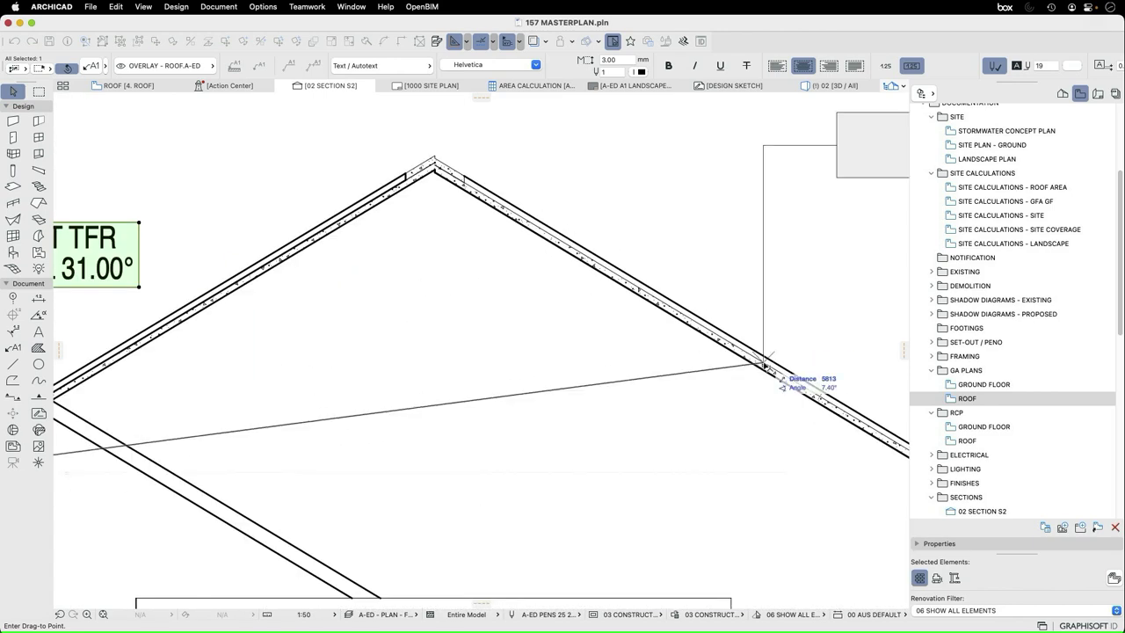
pyautogui.click(765, 364)
pyautogui.scroll(-4, 524, 338)
pyautogui.scroll(-5, 529, 349)
pyautogui.press('Escape')
pyautogui.scroll(5, 566, 348)
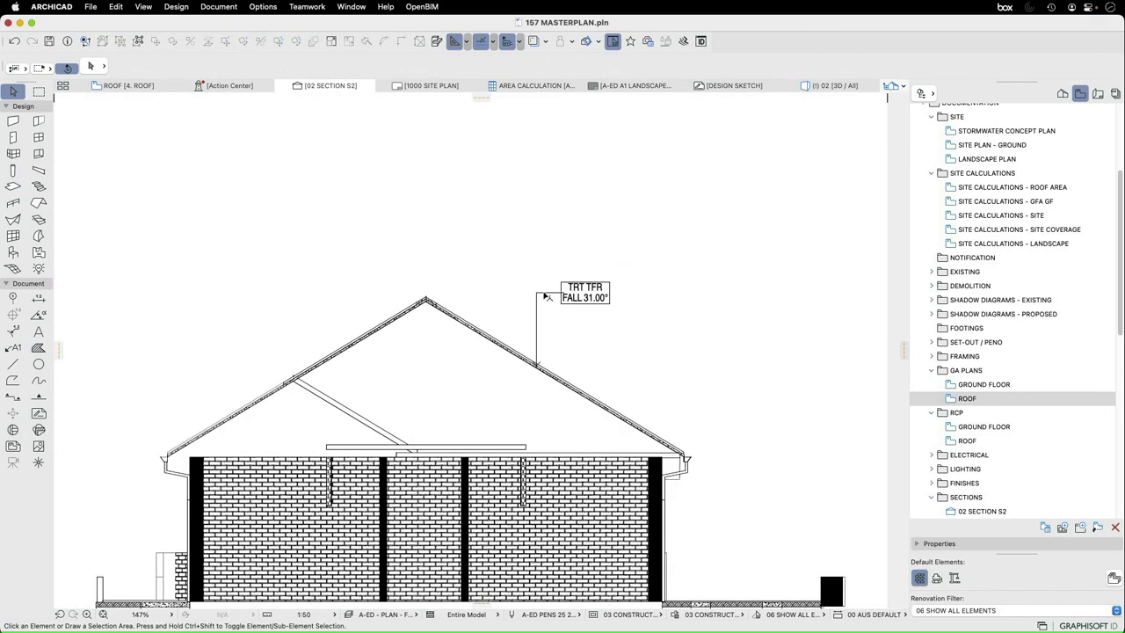
# Shift the bend of the label's leader sideways so the segment to the roof runs at a slant
pyautogui.click(538, 295)
pyautogui.click(536, 293)
pyautogui.click(557, 332)
pyautogui.press('Escape')
pyautogui.scroll(3, 610, 381)
pyautogui.scroll(3, 618, 316)
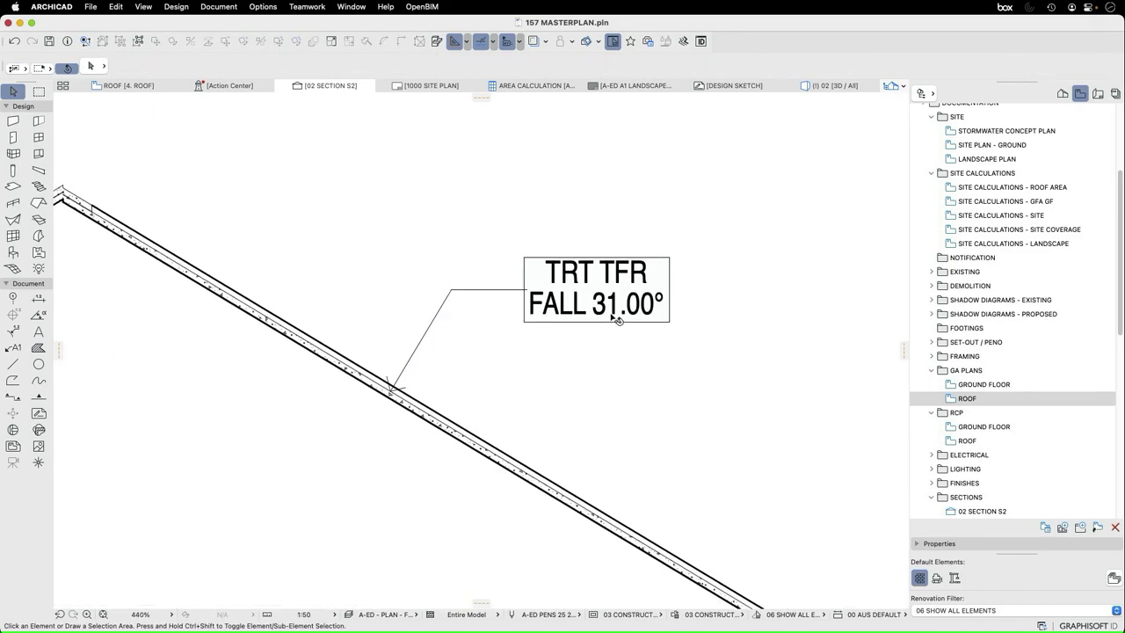
pyautogui.click(595, 309)
pyautogui.scroll(-6, 659, 316)
pyautogui.scroll(2, 659, 315)
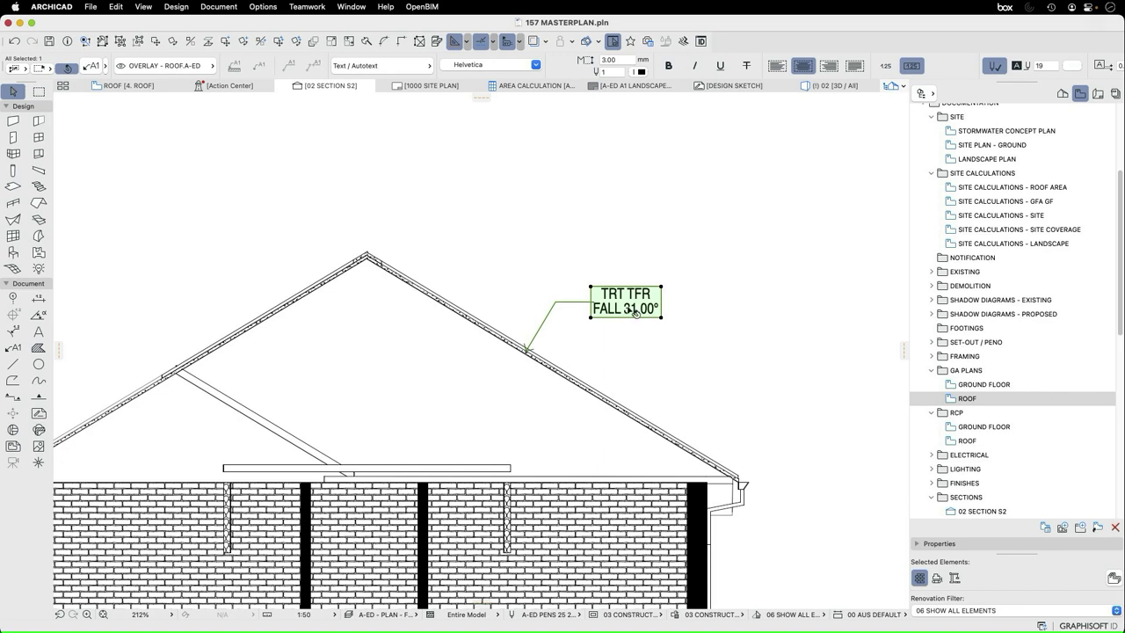
pyautogui.press('Escape')
pyautogui.scroll(3, 712, 369)
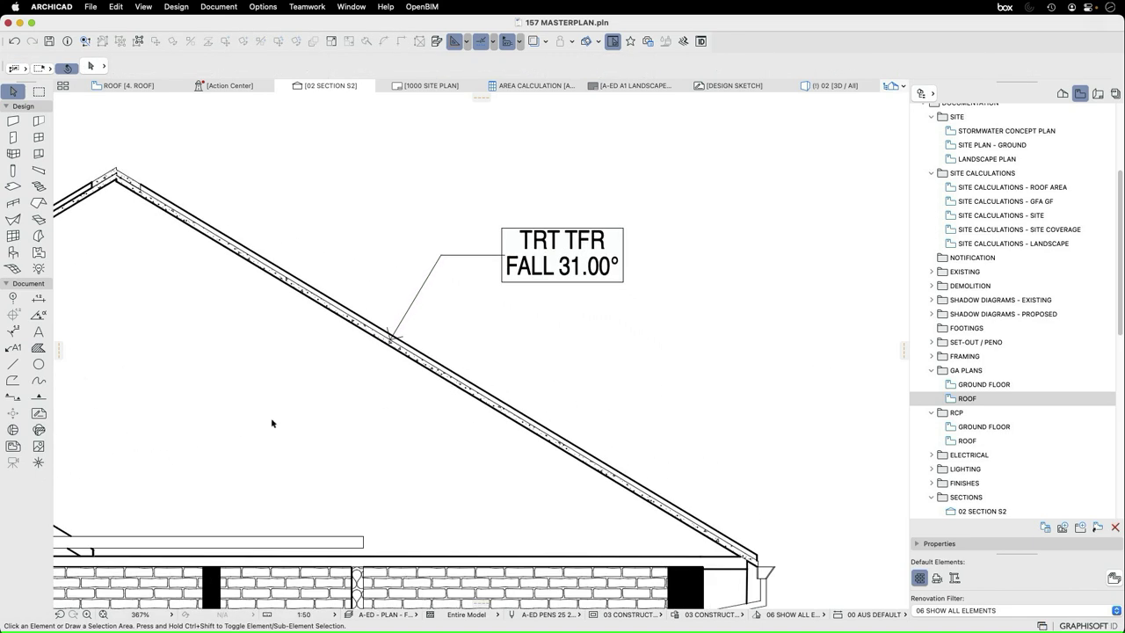
pyautogui.scroll(-2, 375, 355)
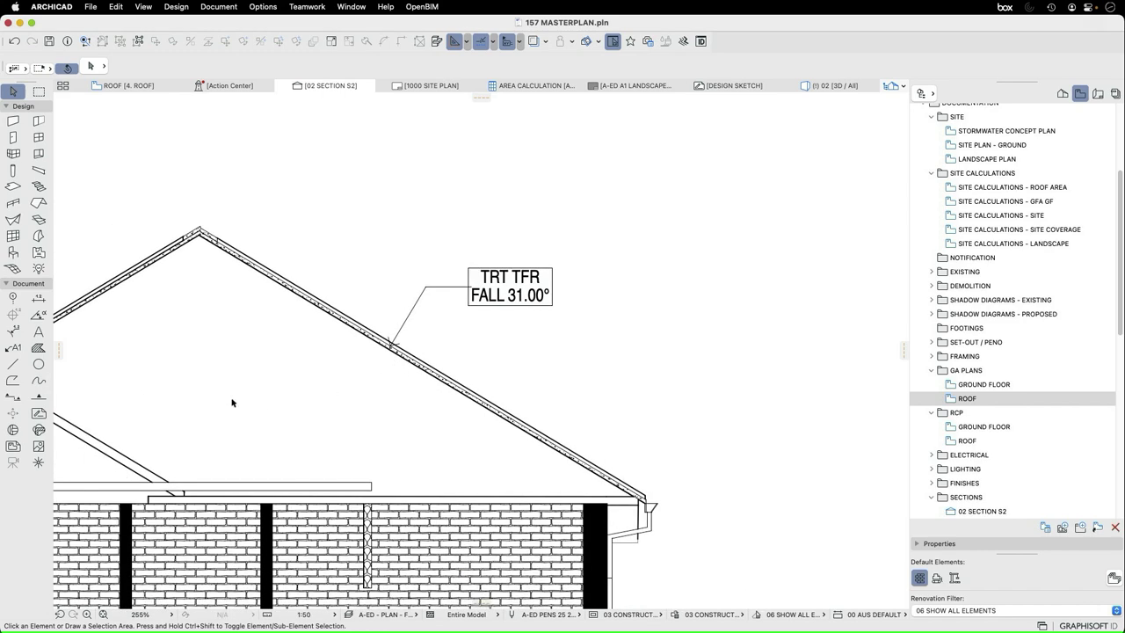
# Draw a horizontal line outward from the right roof slope below the label and remove its arrowhead
pyautogui.click(14, 364)
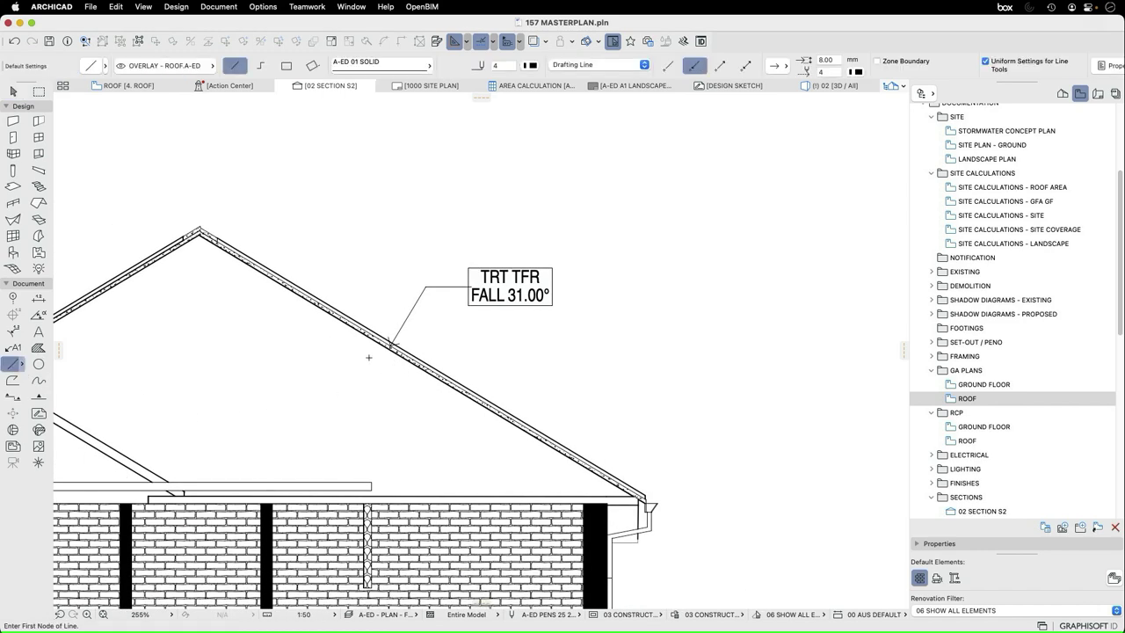
pyautogui.scroll(5, 376, 359)
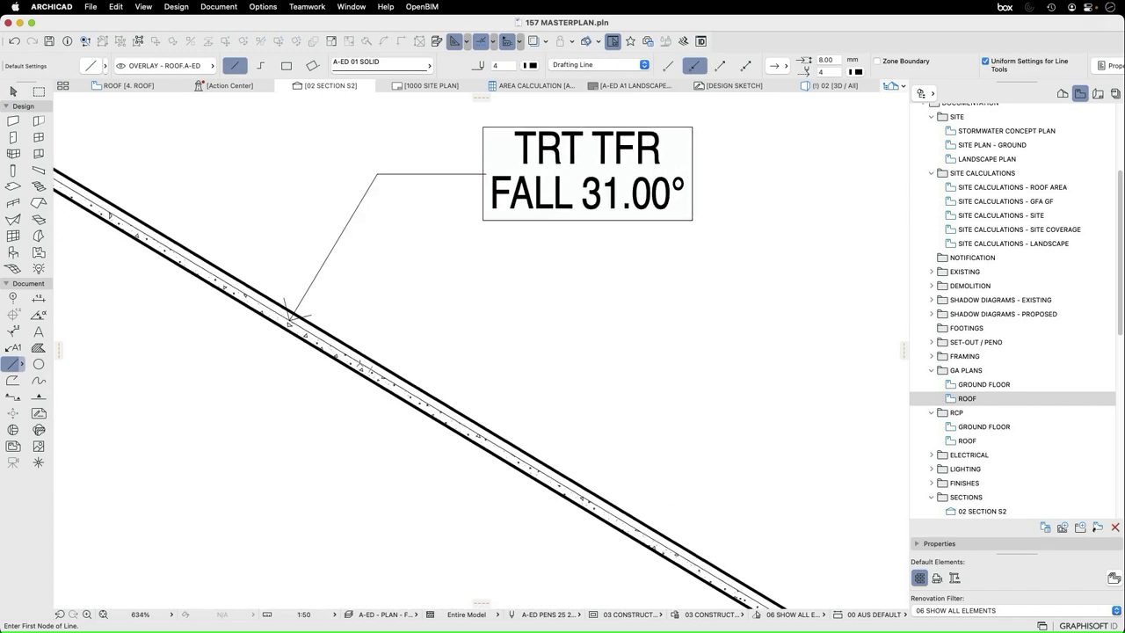
pyautogui.click(361, 362)
pyautogui.click(644, 362)
pyautogui.press('Escape')
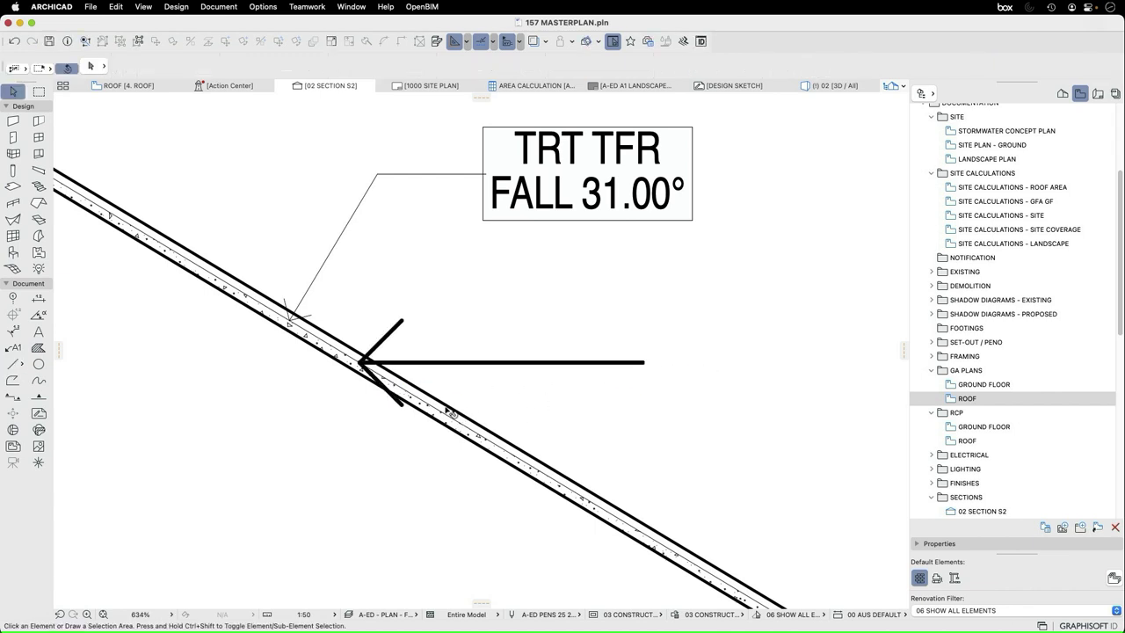
pyautogui.click(445, 362)
pyautogui.click(668, 70)
pyautogui.press('Escape')
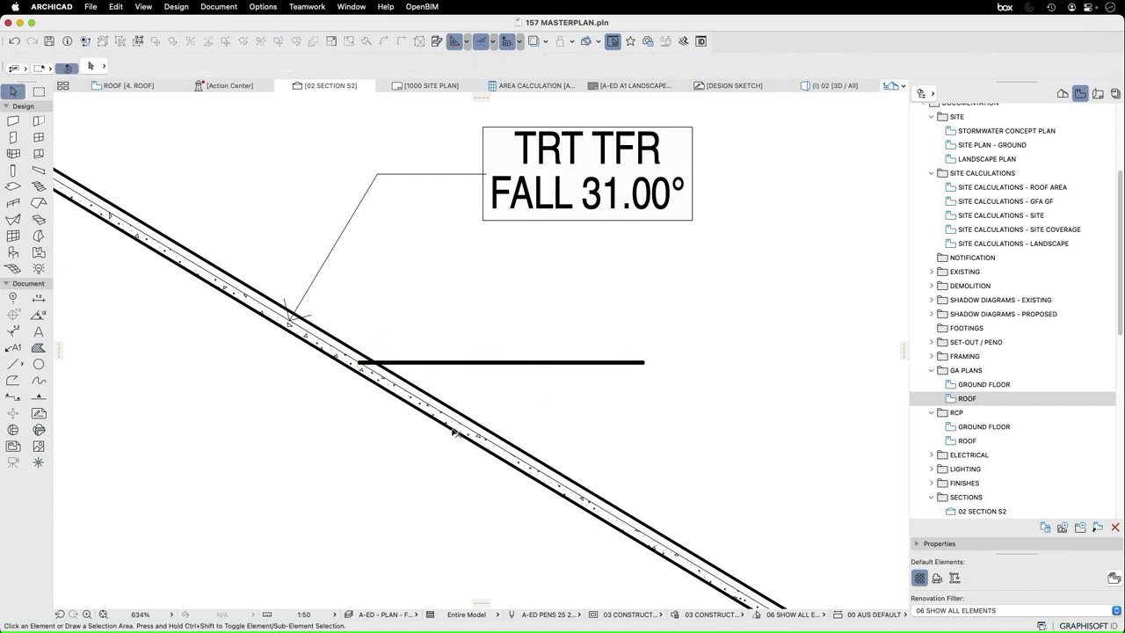
# Try to add an angle dimension between the roof slope and the horizontal line
pyautogui.click(455, 422)
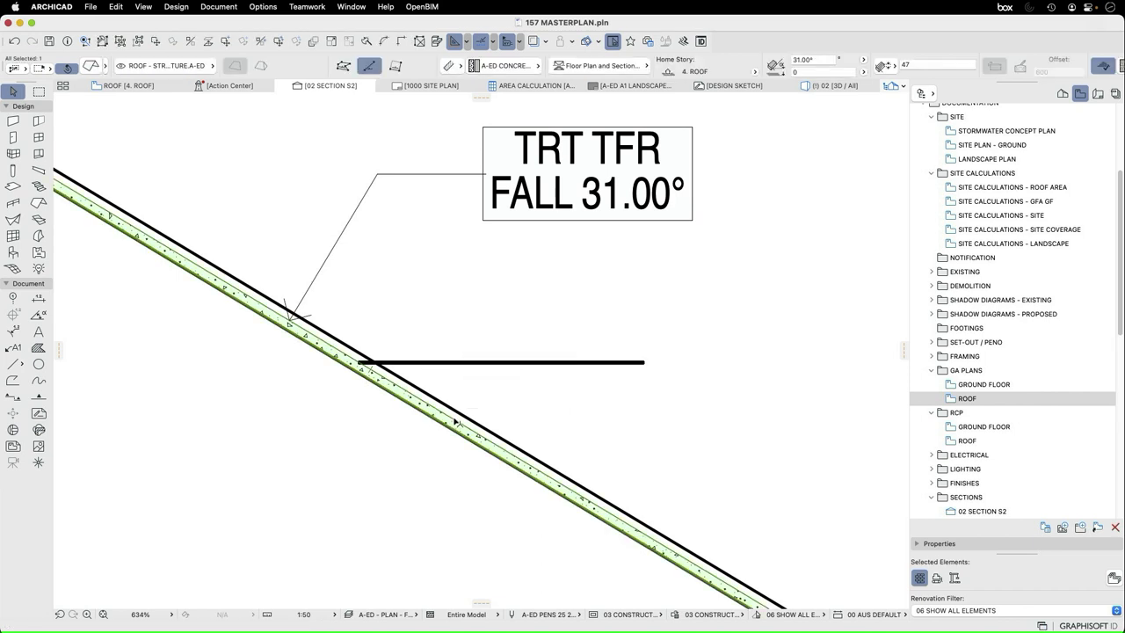
pyautogui.press('Escape')
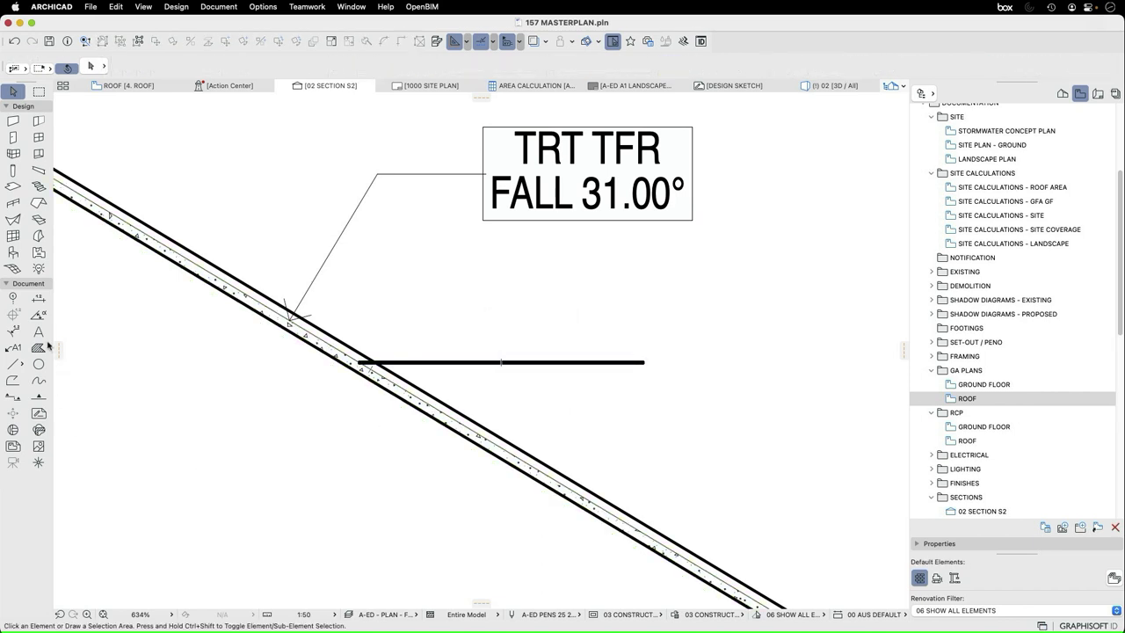
pyautogui.click(39, 316)
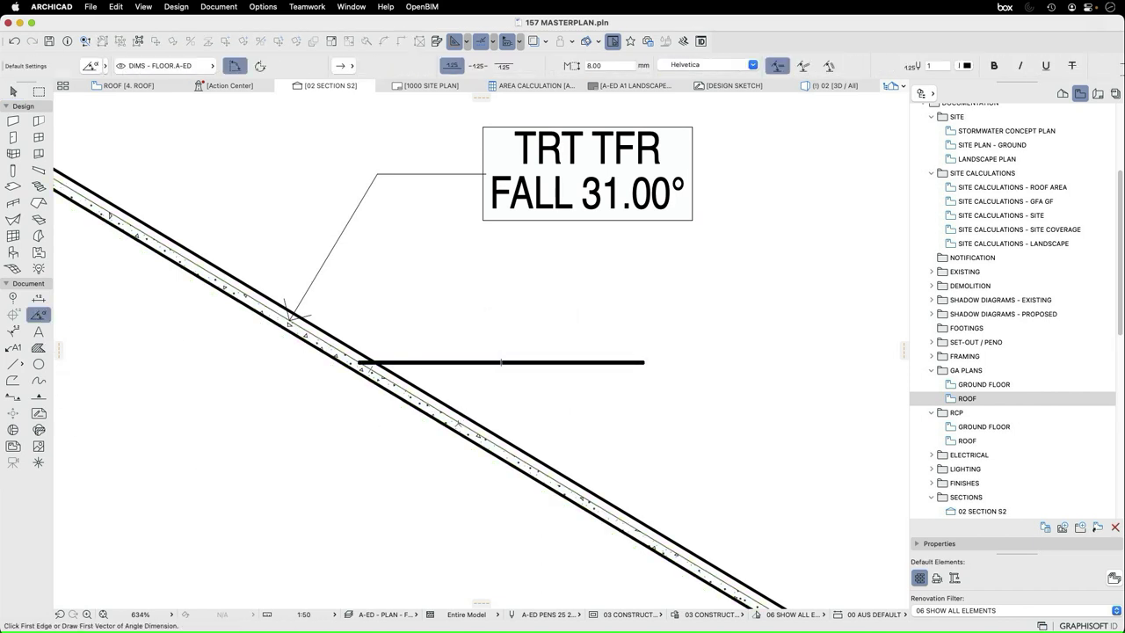
pyautogui.click(458, 423)
pyautogui.click(538, 361)
pyautogui.press('Escape')
pyautogui.press('Escape')
pyautogui.scroll(-5, 480, 415)
pyautogui.click(482, 418)
pyautogui.scroll(5, 483, 418)
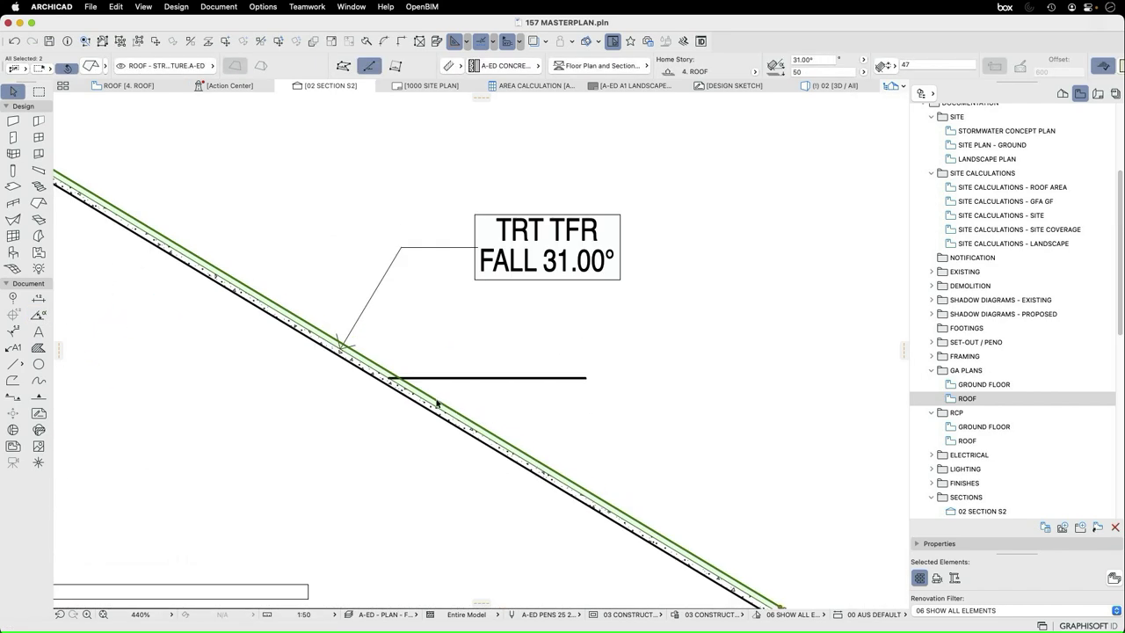
pyautogui.press('Escape')
# Draw a second line without an arrowhead along the roof slope, starting at the roof end of the horizontal line
pyautogui.scroll(2, 479, 385)
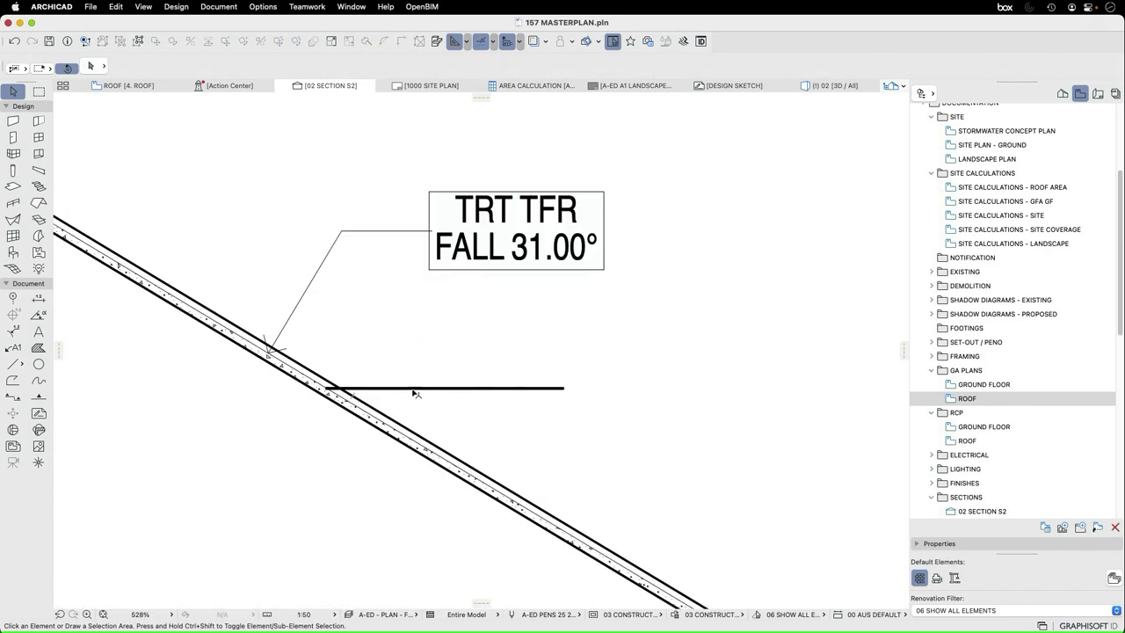
pyautogui.keyDown('alt'); pyautogui.click(375, 386); pyautogui.keyUp('alt')
pyautogui.click(327, 387)
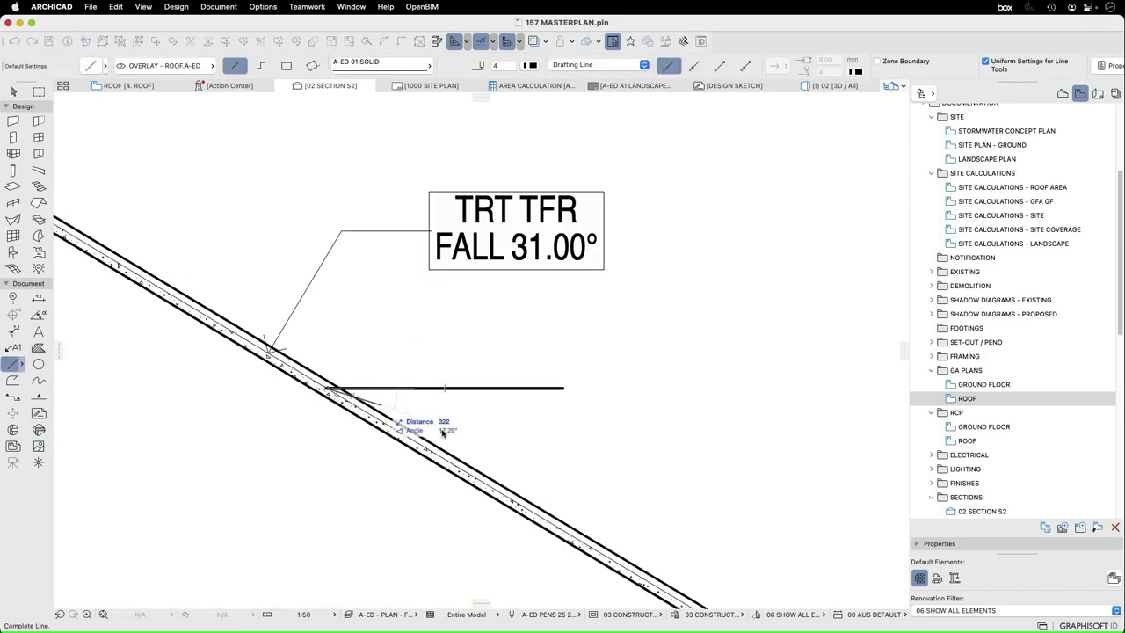
pyautogui.click(500, 491)
pyautogui.press('Escape')
# Move the horizontal and sloping lines together up off the roof, to just below the label
pyautogui.click(479, 479)
pyautogui.keyDown('shift'); pyautogui.click(474, 388); pyautogui.keyUp('shift')
pyautogui.moveTo(474, 387); pyautogui.dragTo(505, 325)
pyautogui.click(505, 324)
pyautogui.scroll(-5, 590, 409)
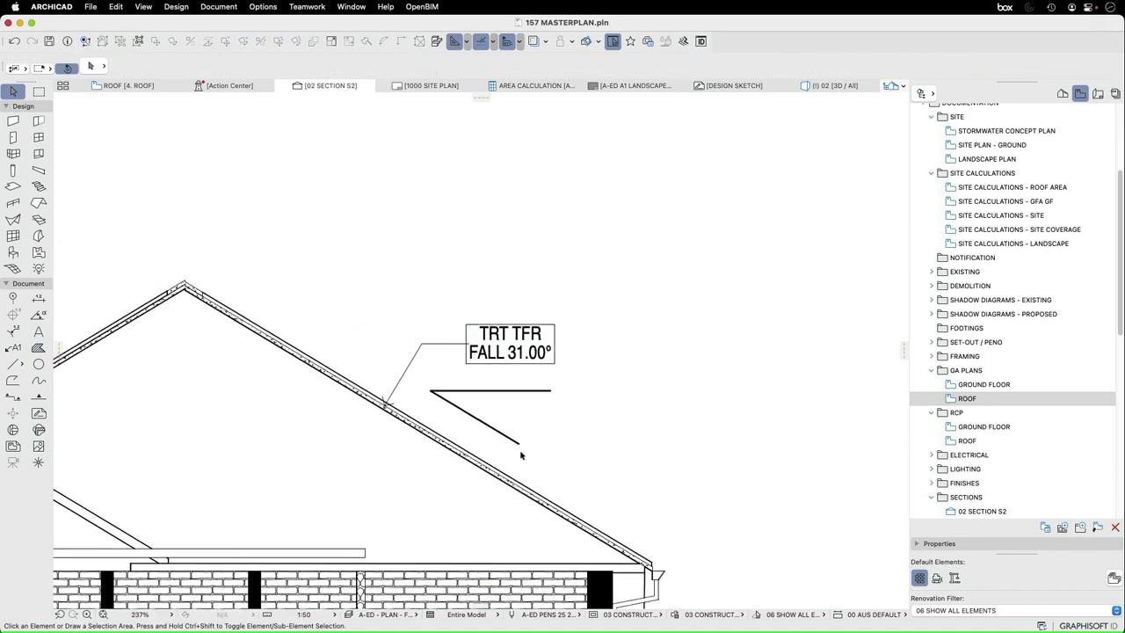
# Set both angle reference lines to pen 1
pyautogui.scroll(5, 514, 446)
pyautogui.press('super+a')
pyautogui.click(510, 445)
pyautogui.click(528, 454)
pyautogui.click(533, 65)
pyautogui.click(546, 67)
pyautogui.press('Escape')
# Add an angle dimension between the sloping and horizontal reference lines, placing its arc between them
pyautogui.click(38, 315)
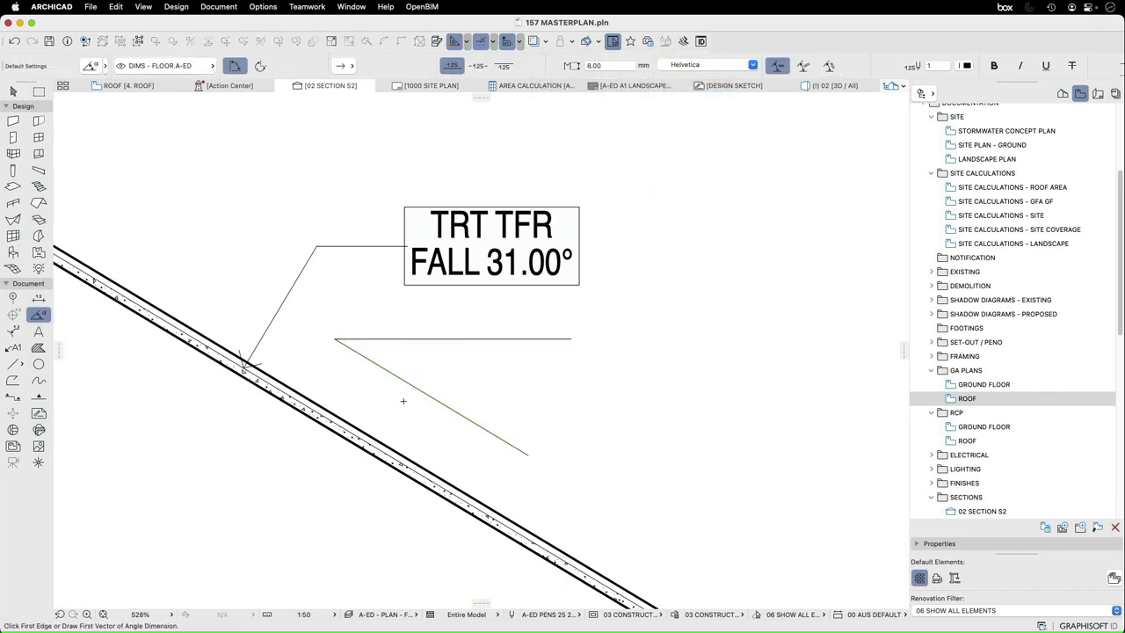
pyautogui.click(430, 395)
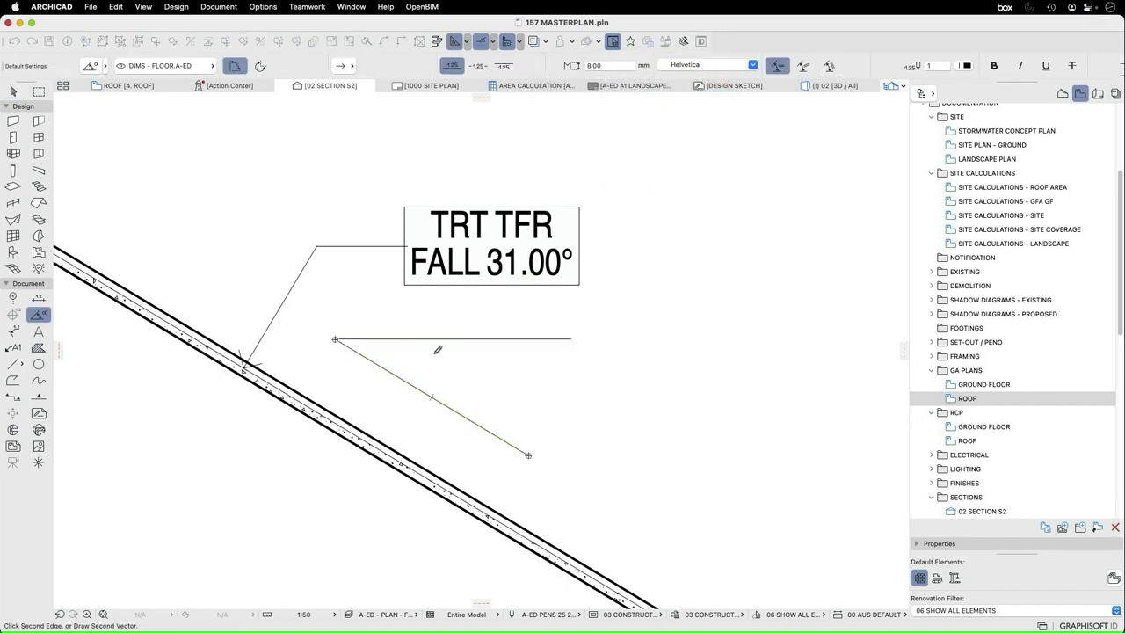
pyautogui.click(438, 337)
pyautogui.click(496, 386)
pyautogui.scroll(-3, 391, 378)
pyautogui.scroll(-5, 451, 358)
pyautogui.scroll(4, 458, 384)
pyautogui.press('Escape')
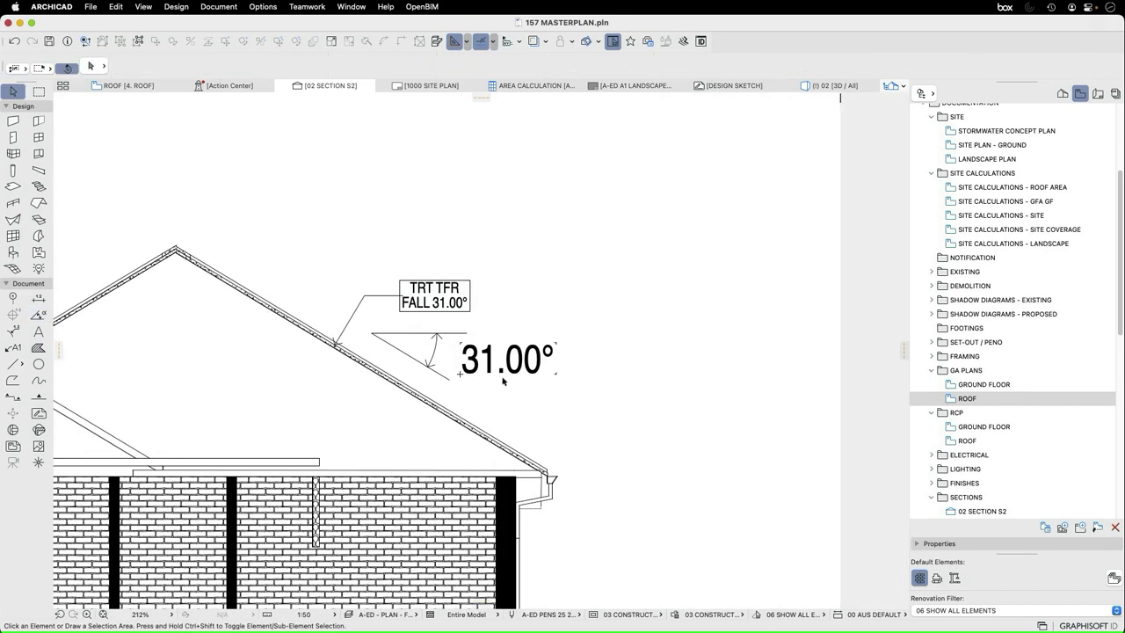
# Set the angle dimension's text height to 3 mm and move the text close beside the arc
pyautogui.click(511, 376)
pyautogui.moveTo(274, 62); pyautogui.dragTo(162, 67)
pyautogui.write('3')
pyautogui.press('Return')
pyautogui.press('Escape')
pyautogui.scroll(3, 426, 366)
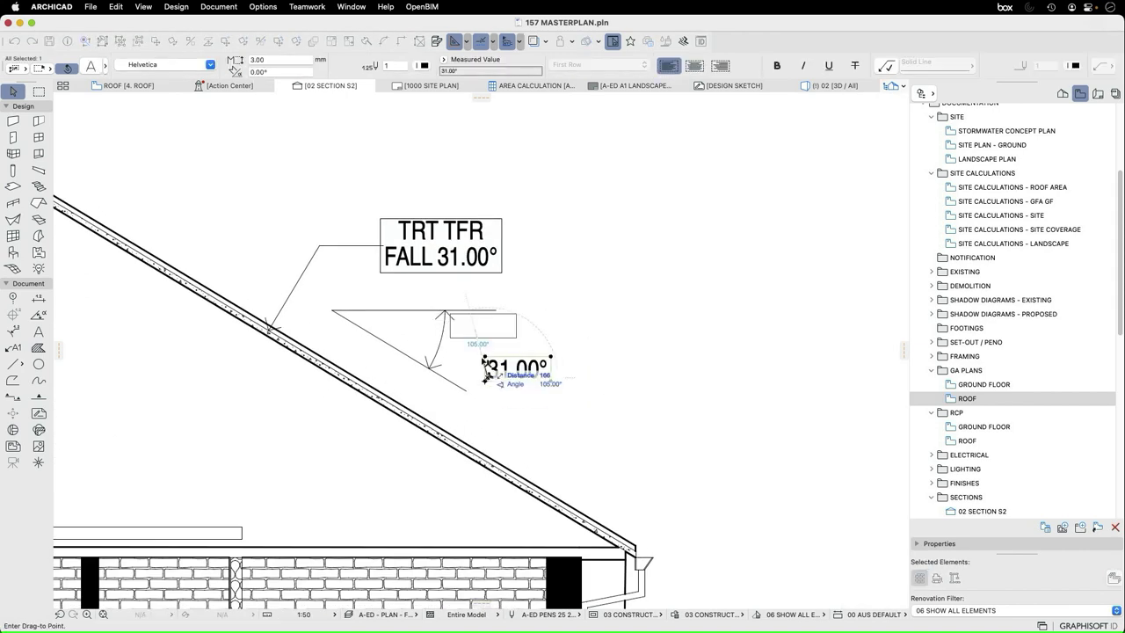
pyautogui.scroll(-1, 533, 428)
pyautogui.scroll(-8, 533, 428)
pyautogui.scroll(6, 501, 437)
# Set the pitch of the right-hand slope's lower roof layer to 30°
pyautogui.click(479, 411)
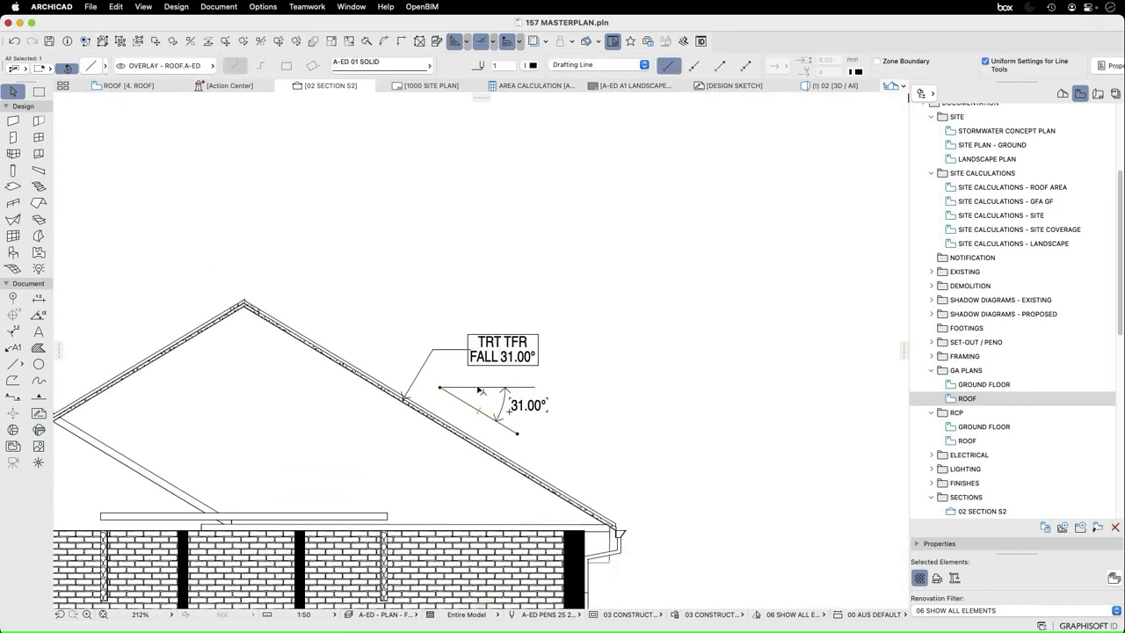
pyautogui.click(459, 433)
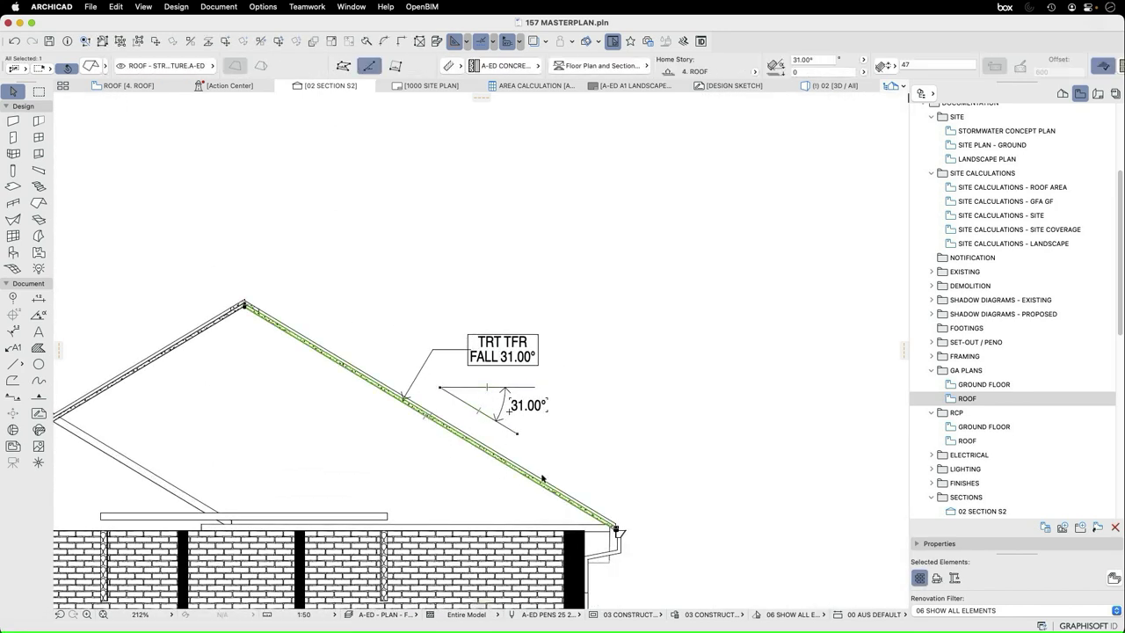
pyautogui.click(824, 59)
pyautogui.press('Return')
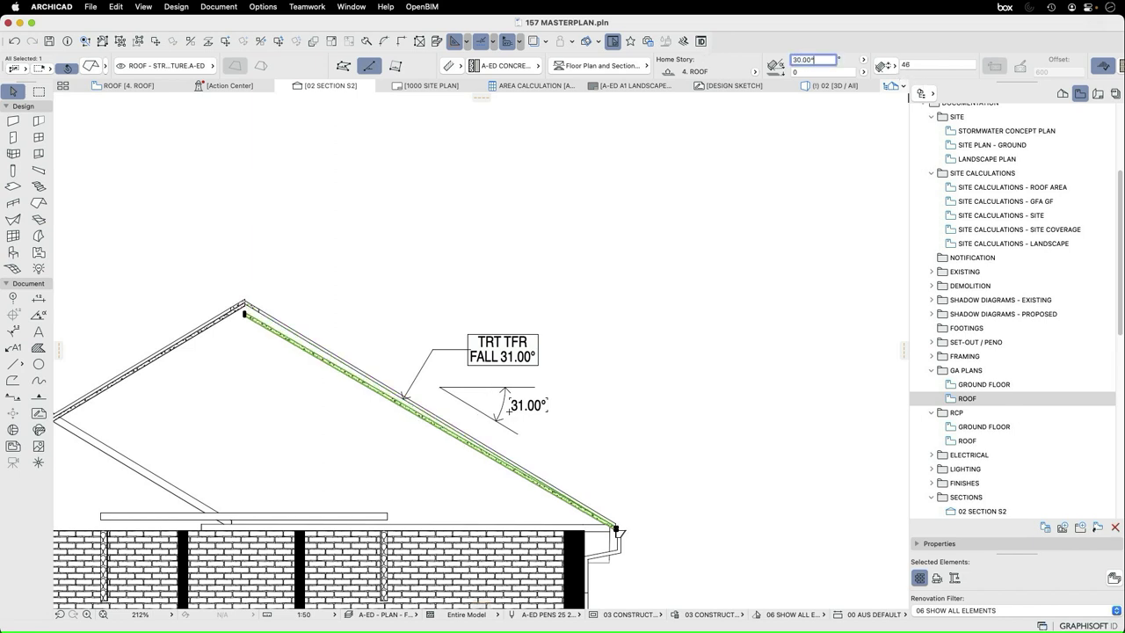
pyautogui.press('Escape')
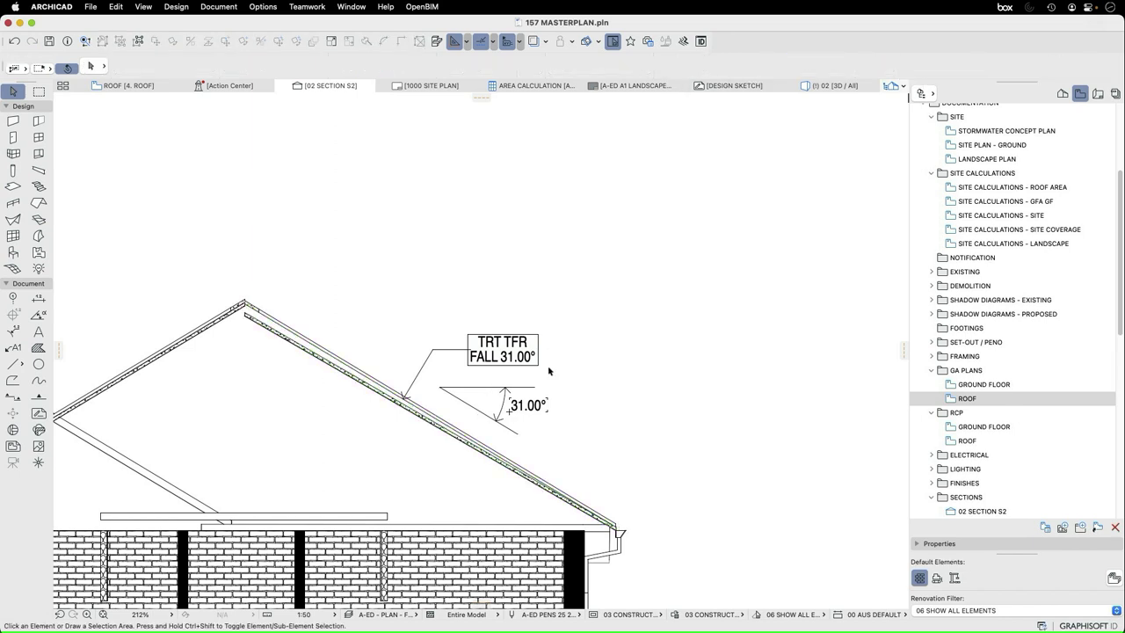
# Compare the roof layer with the sloping reference line and undo the roof pitch change
pyautogui.click(446, 432)
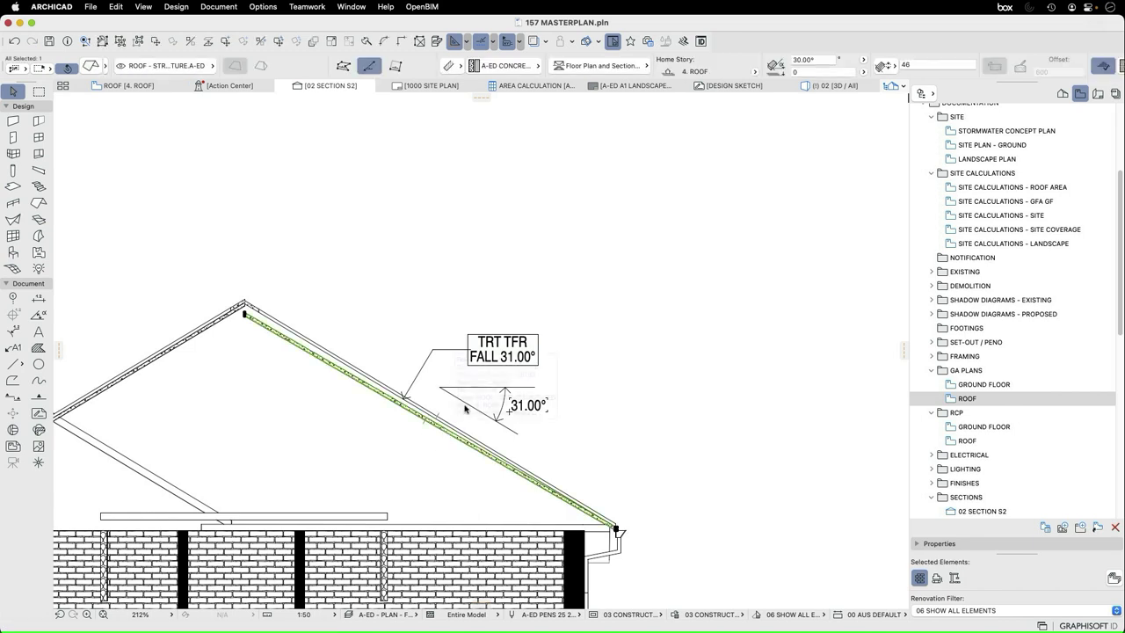
pyautogui.click(470, 406)
pyautogui.press('Escape')
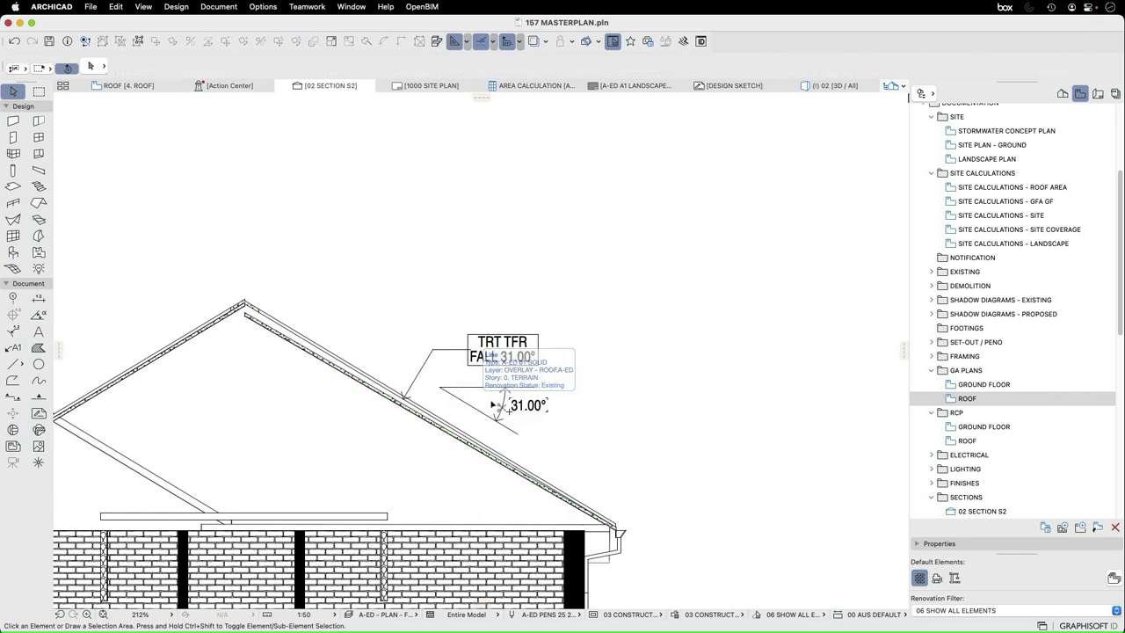
pyautogui.press('super+z')
pyautogui.press('Escape')
pyautogui.scroll(3, 540, 393)
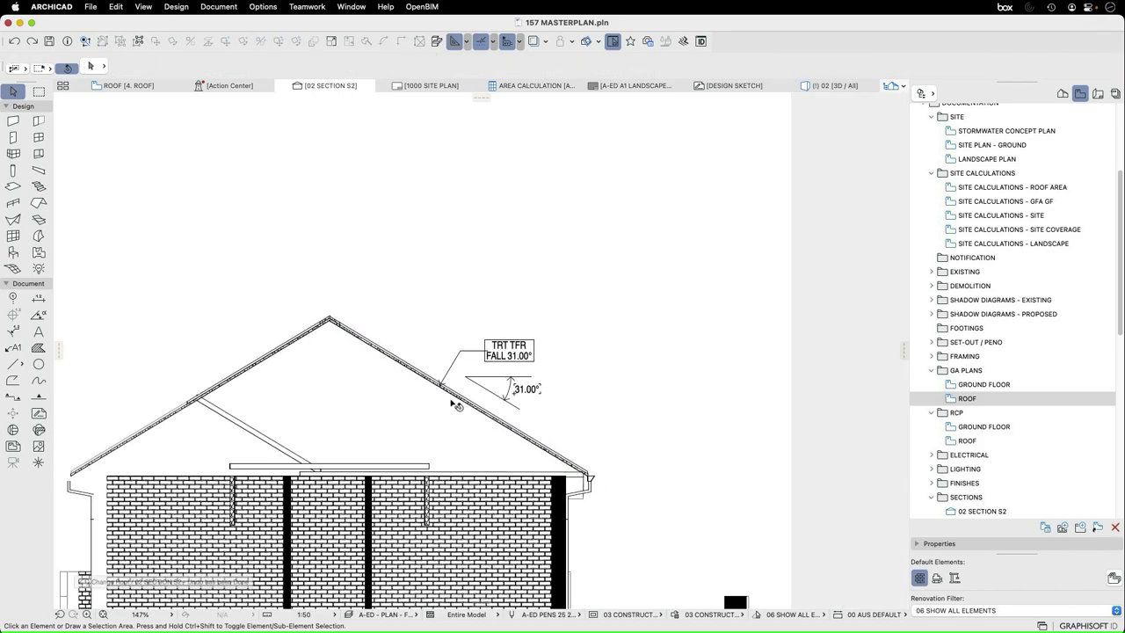
# Select the angle dimension with its two reference lines and compare it with the roof's fall label
pyautogui.scroll(5, 498, 391)
pyautogui.moveTo(753, 445); pyautogui.dragTo(592, 307)
pyautogui.scroll(-4, 567, 383)
pyautogui.scroll(1, 567, 381)
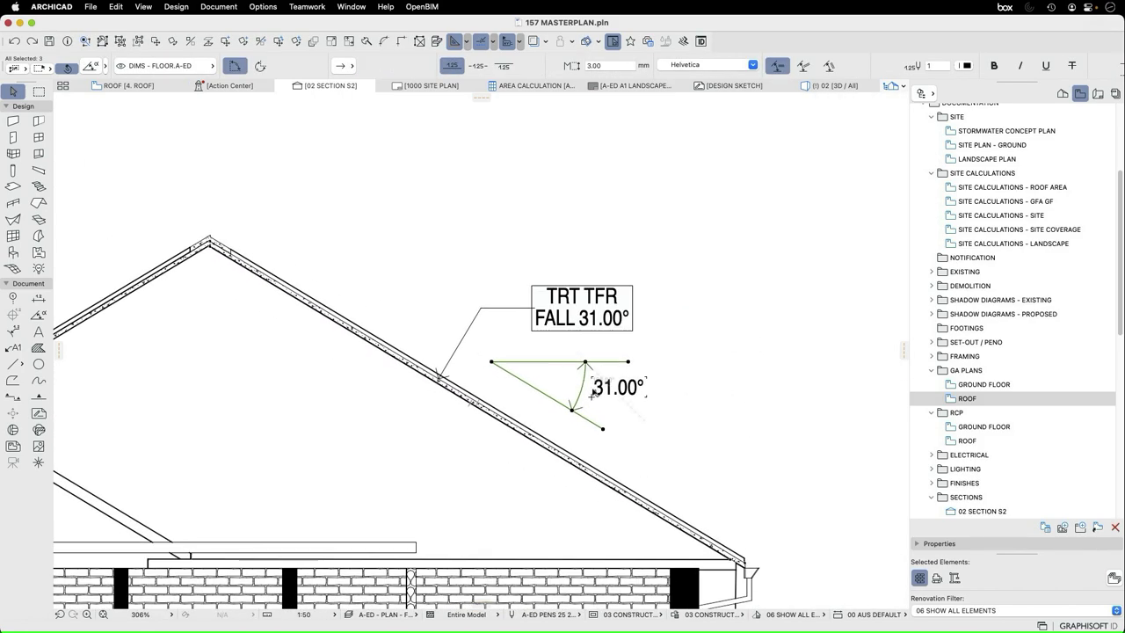
pyautogui.scroll(-4, 578, 384)
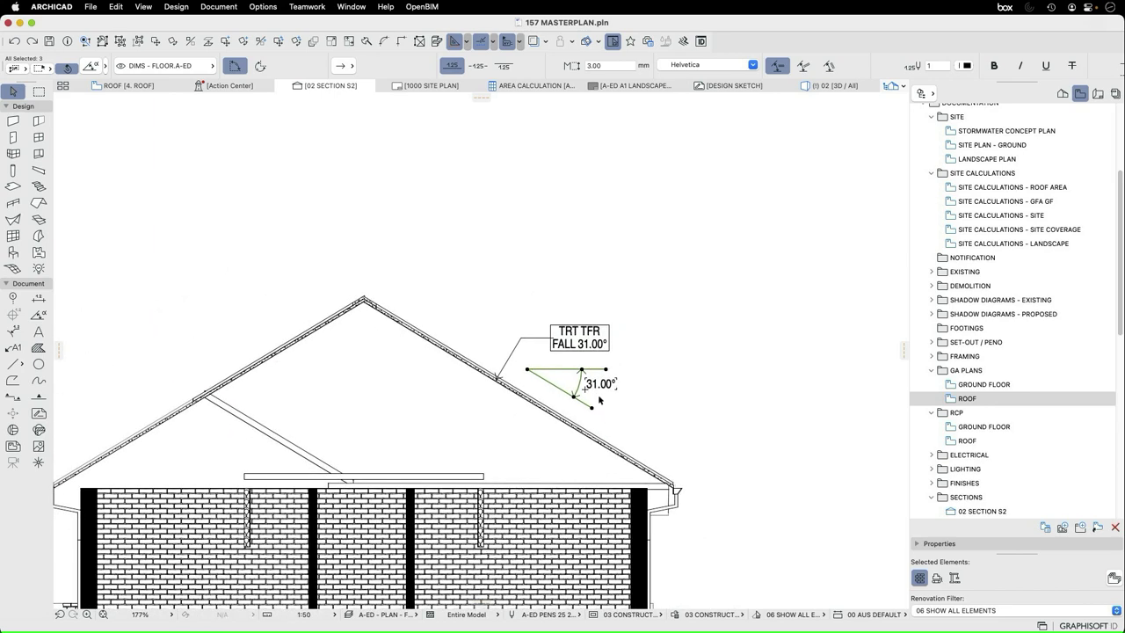
pyautogui.click(580, 344)
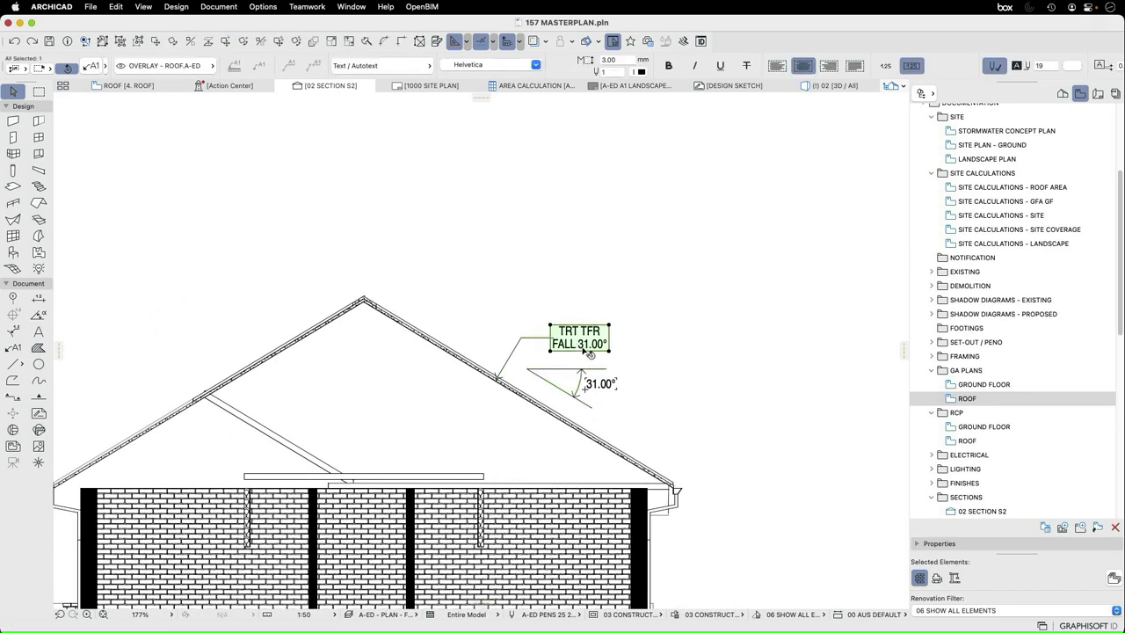
pyautogui.scroll(5, 582, 347)
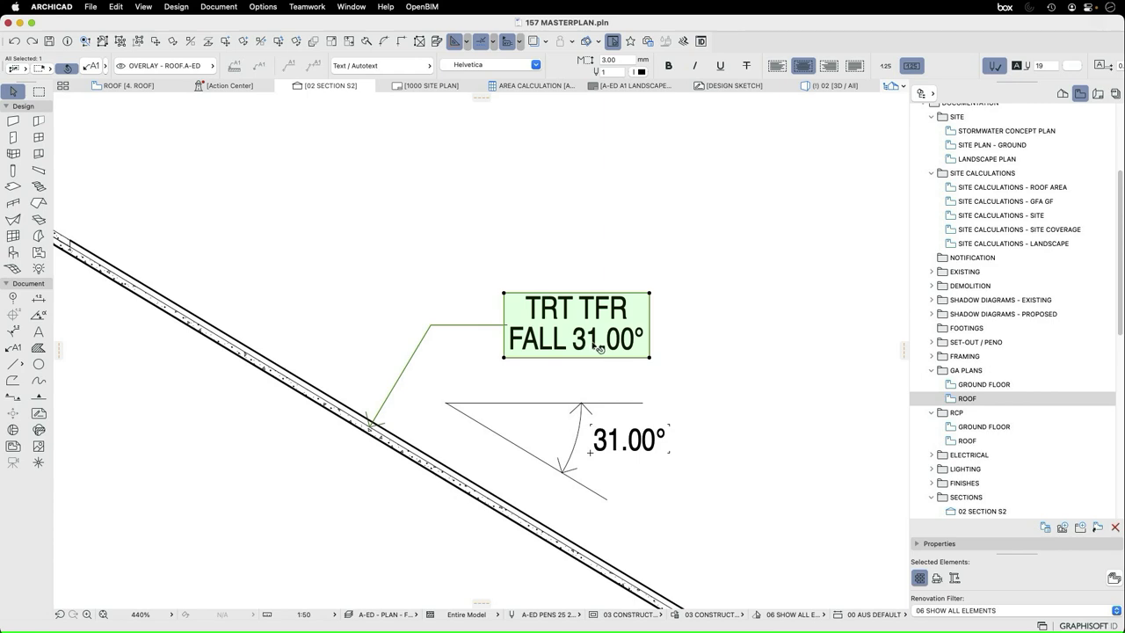
pyautogui.click(599, 348)
pyautogui.press('Escape')
# Try a 30° pitch on the left-hand slope's lower roof layer to test the fall label, and undo the change
pyautogui.click(482, 500)
pyautogui.scroll(-5, 668, 267)
pyautogui.scroll(5, 387, 290)
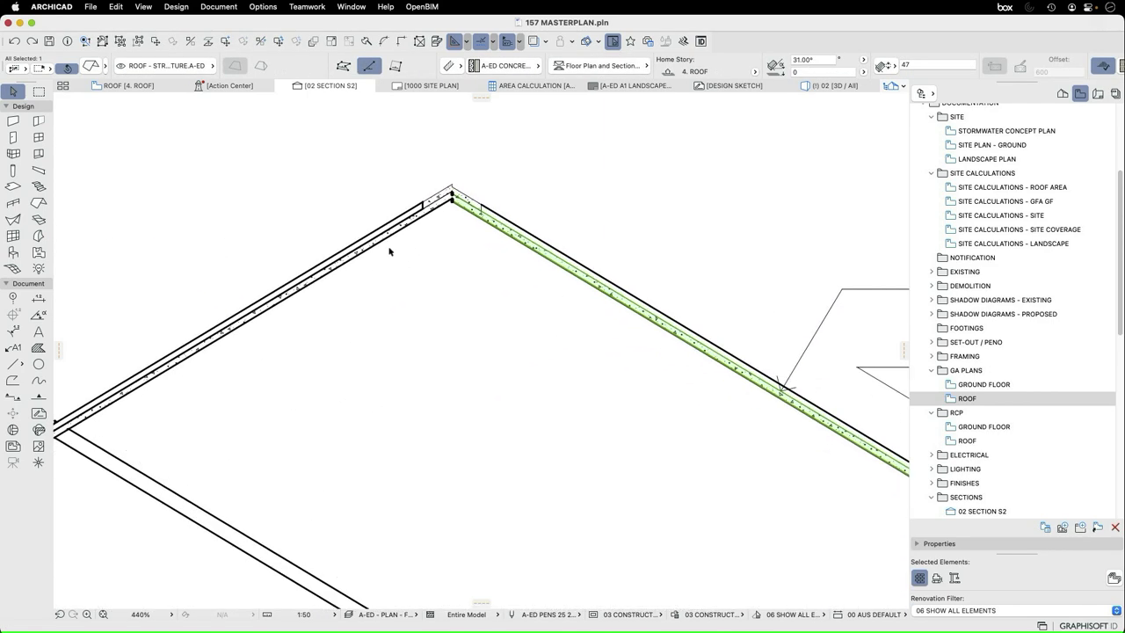
pyautogui.click(381, 243)
pyautogui.scroll(-3, 365, 242)
pyautogui.scroll(-1, 749, 123)
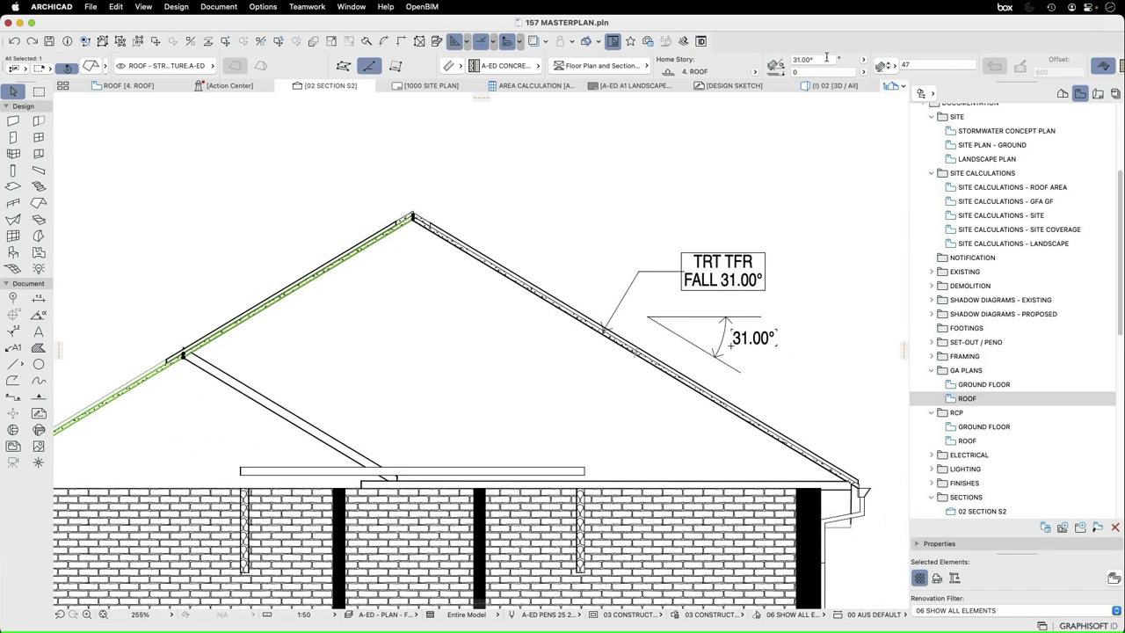
pyautogui.click(820, 59)
pyautogui.write('30')
pyautogui.press('Return')
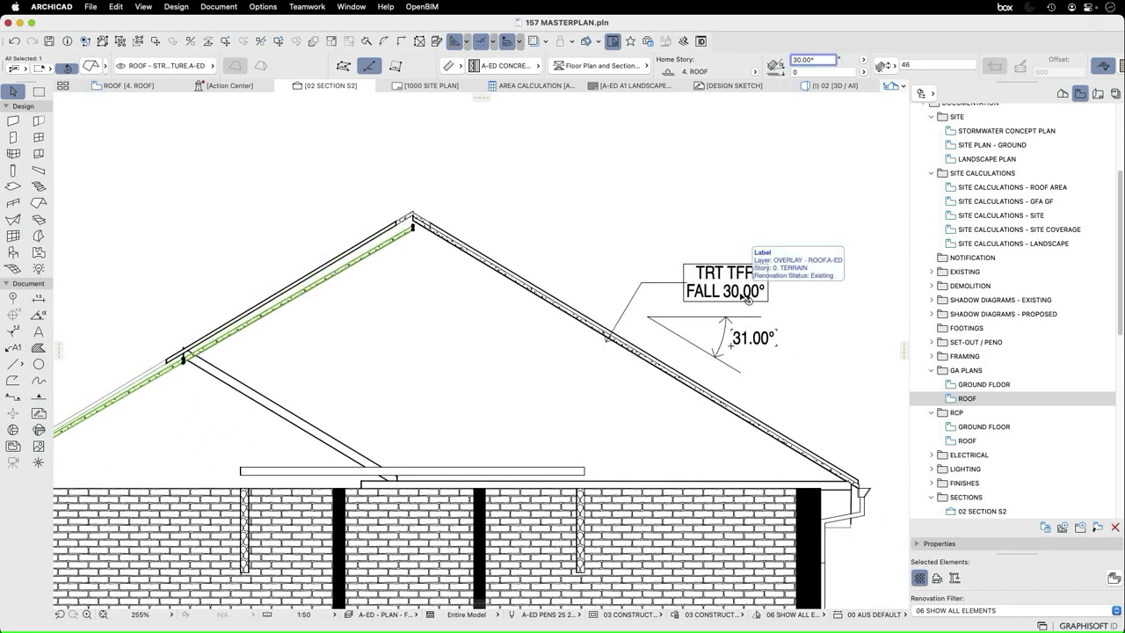
pyautogui.press('super+z')
pyautogui.press('Escape')
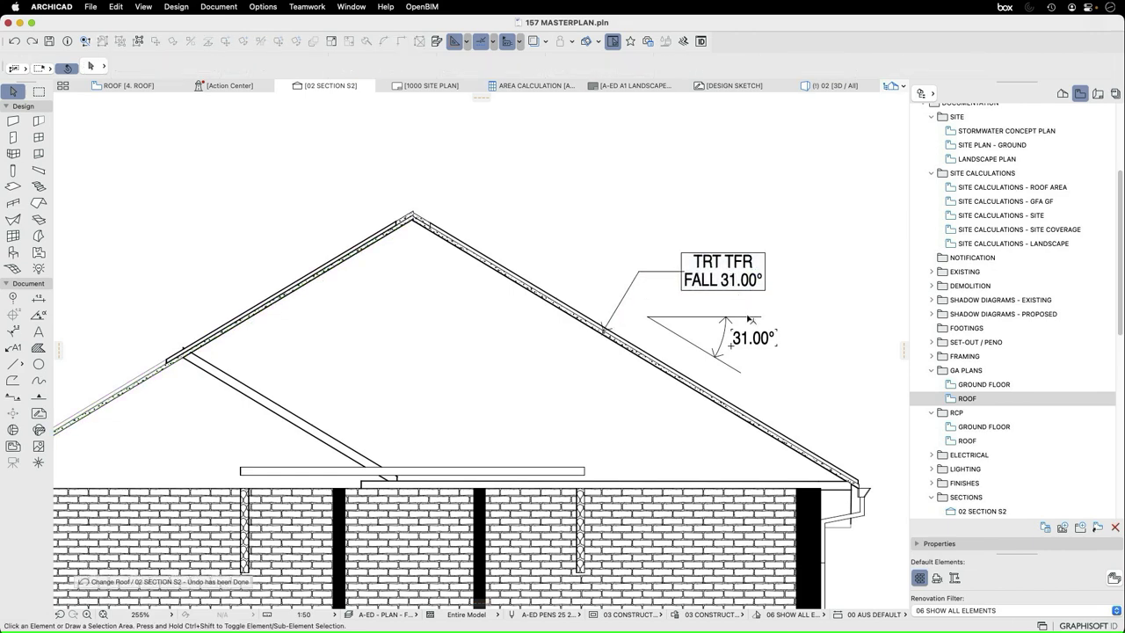
# Select the roof's tile and fall label in the section and review it beside the angle dimension
pyautogui.scroll(-5, 617, 347)
pyautogui.scroll(4, 705, 324)
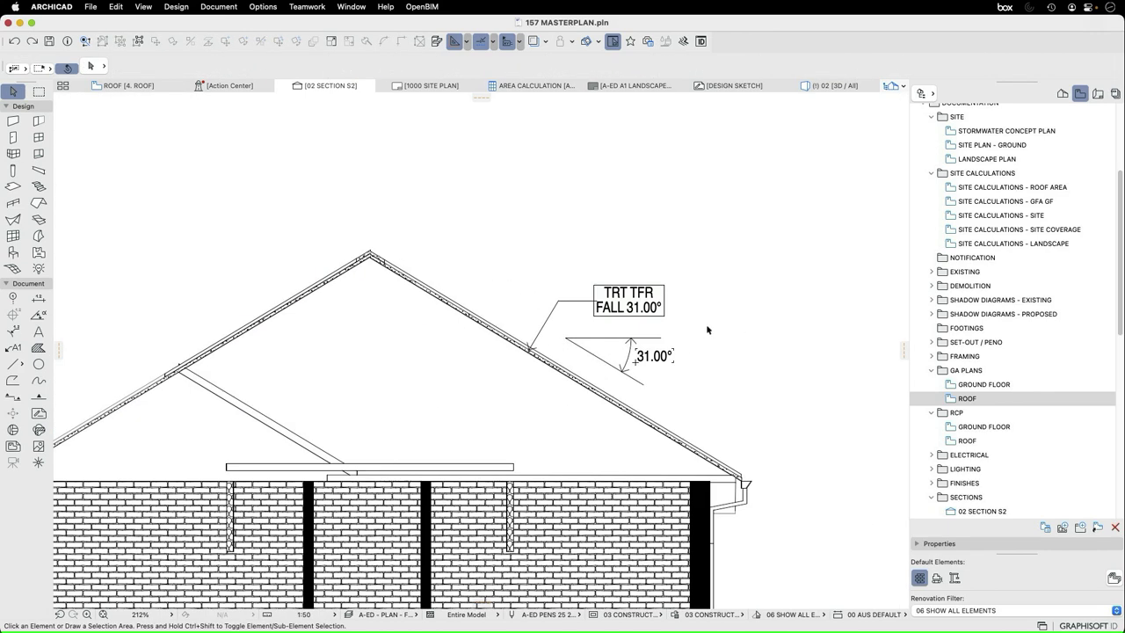
pyautogui.scroll(-2, 692, 330)
pyautogui.click(579, 317)
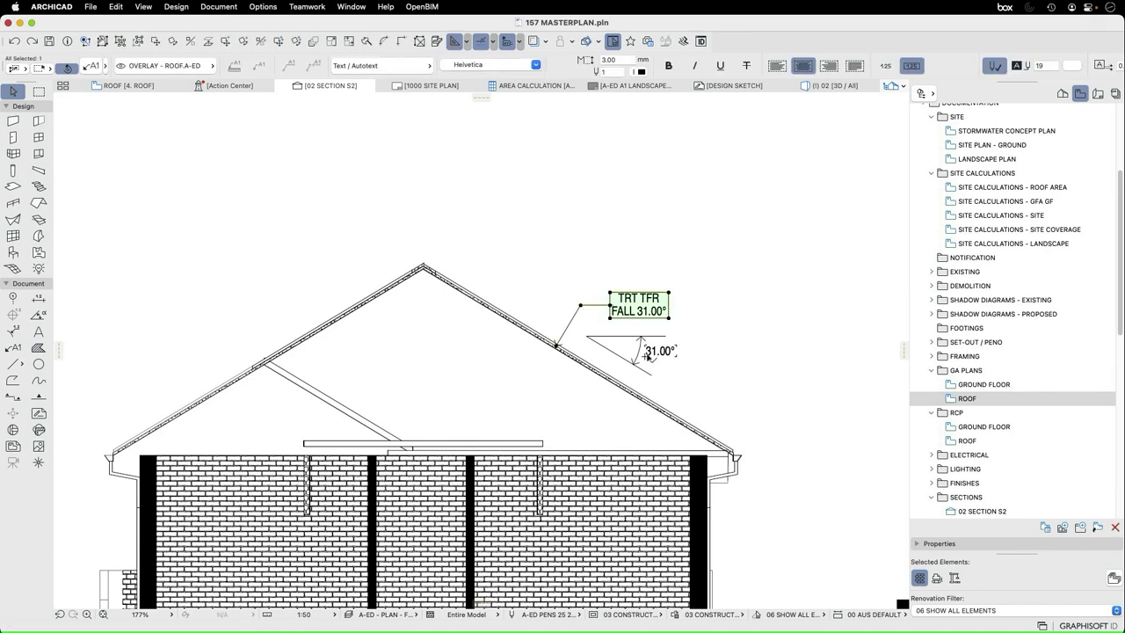